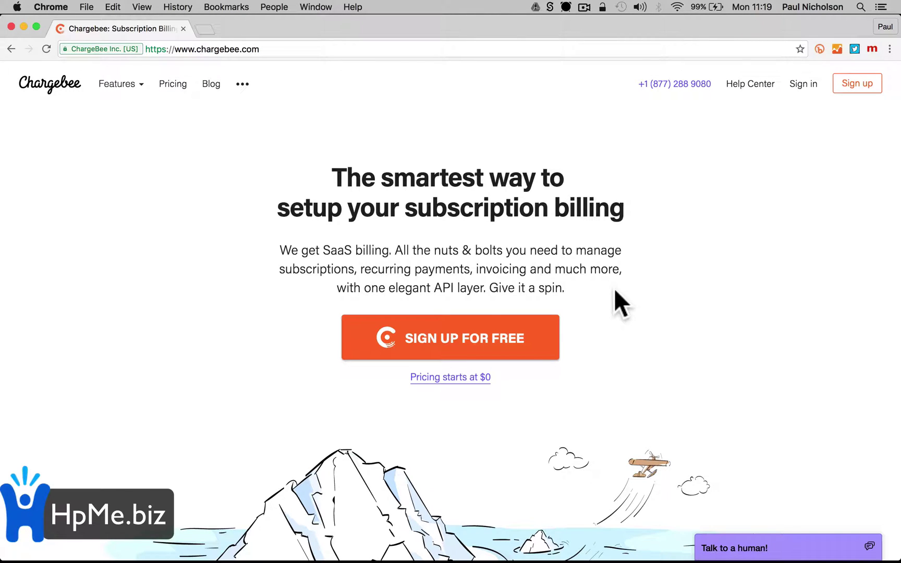
Sign up for a free Chargebee test site as a Physical Goods business using the company e-mail
{"action": "left_click", "coordinate": [493, 336]}
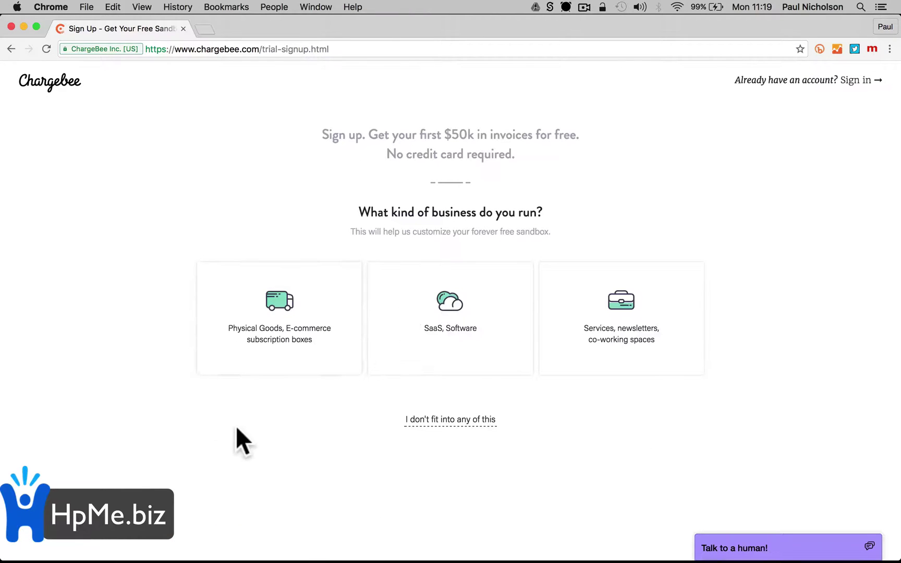
{"action": "left_click", "coordinate": [282, 313]}
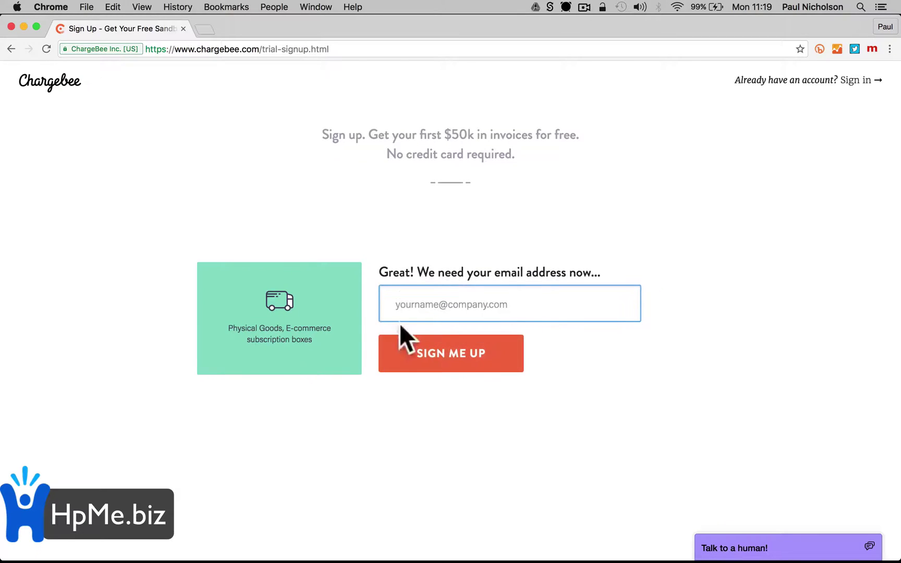
{"action": "left_click", "coordinate": [406, 306]}
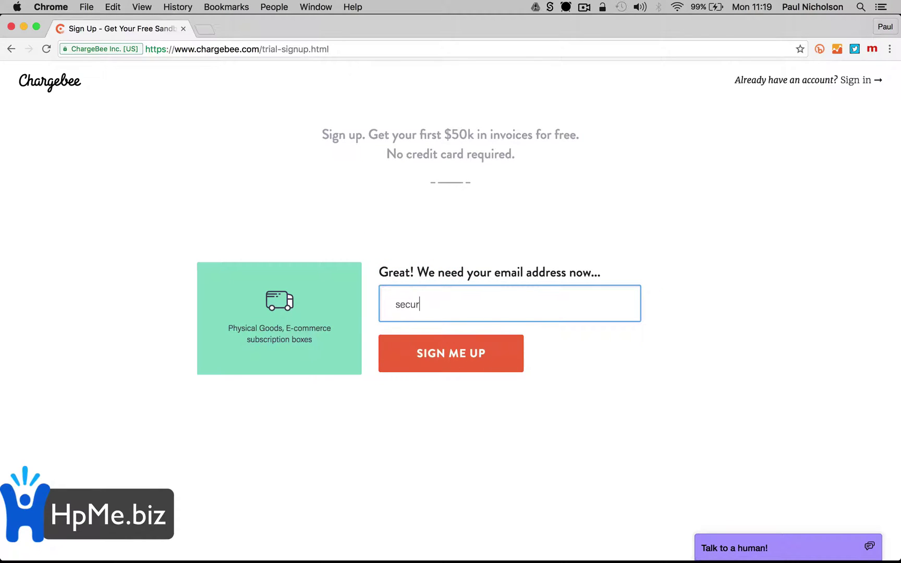
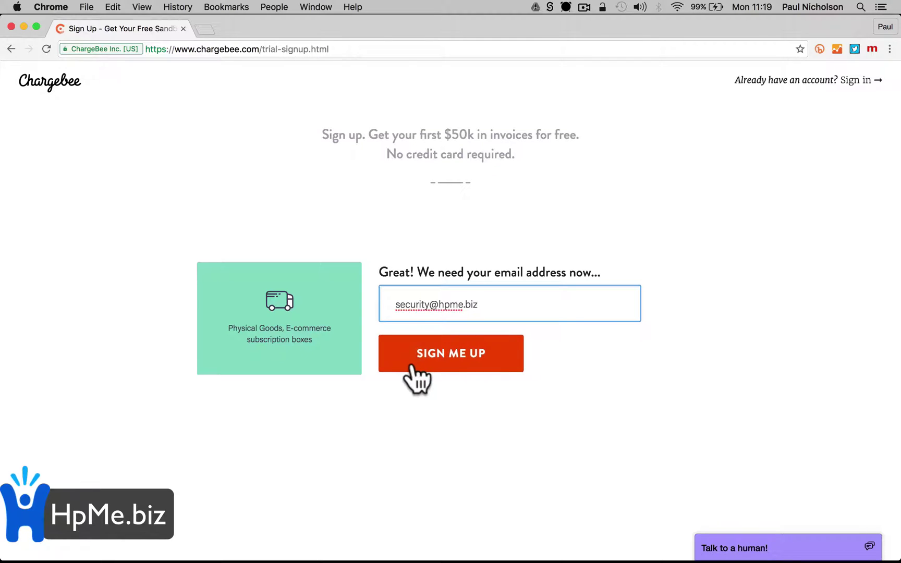
{"action": "left_click", "coordinate": [417, 362]}
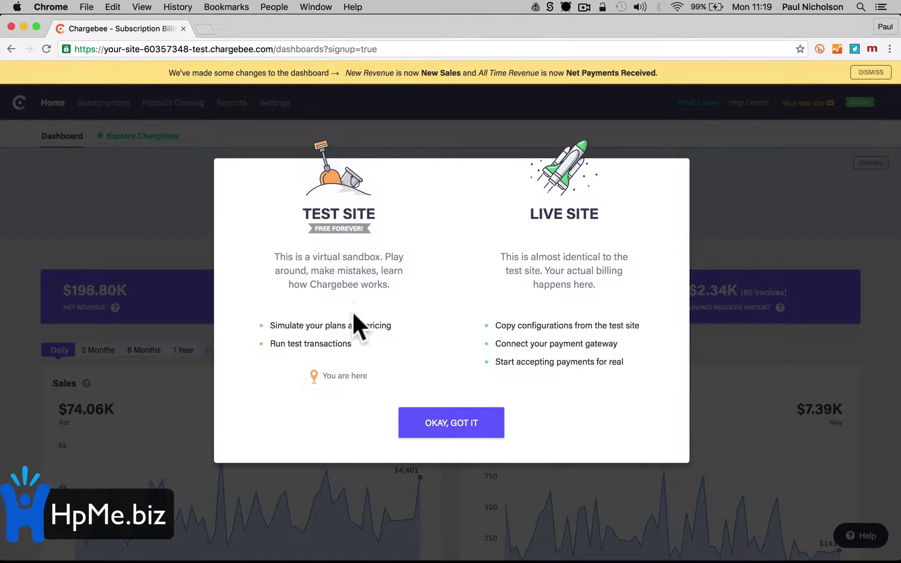
Dismiss the test/live site explanation and dashboard notice, then browse the six sample subscriptions
{"action": "left_click", "coordinate": [432, 417]}
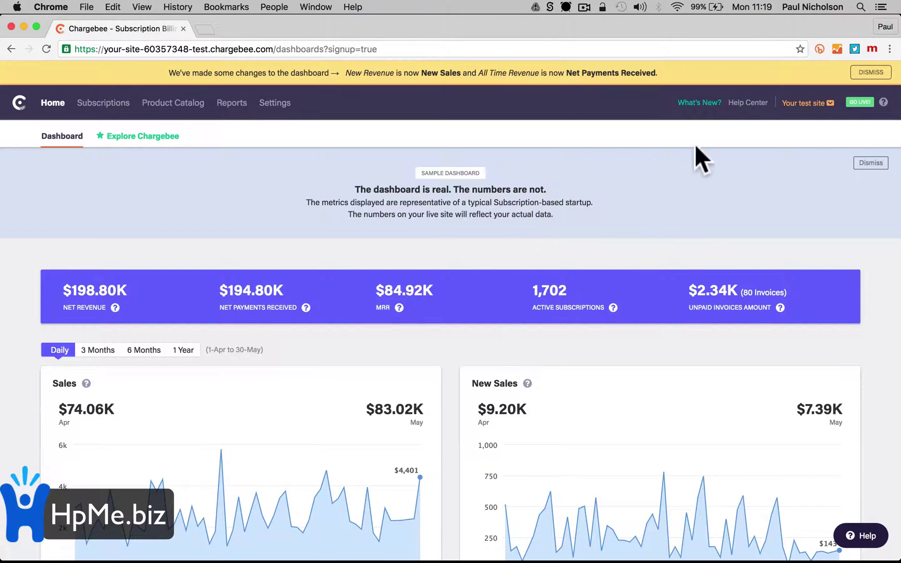
{"action": "left_click", "coordinate": [871, 73]}
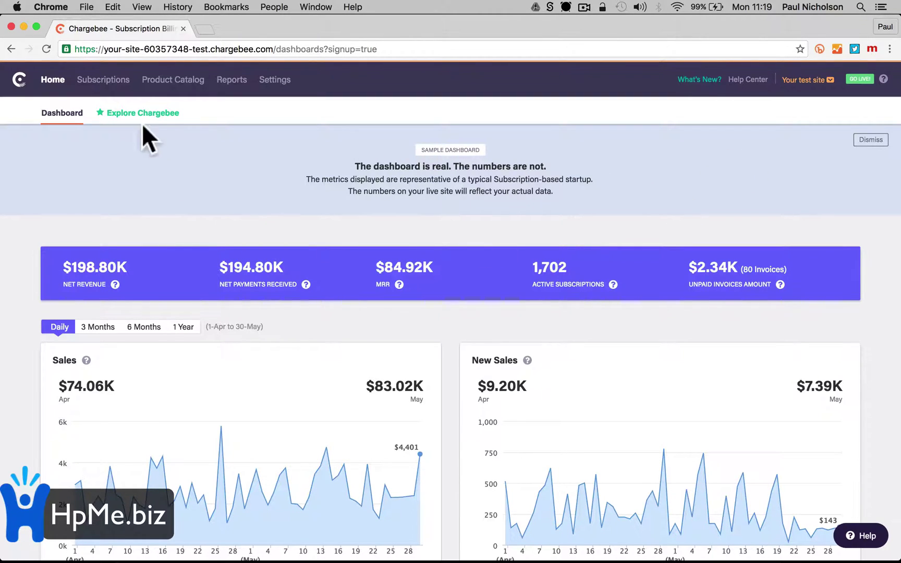
{"action": "left_click", "coordinate": [104, 79]}
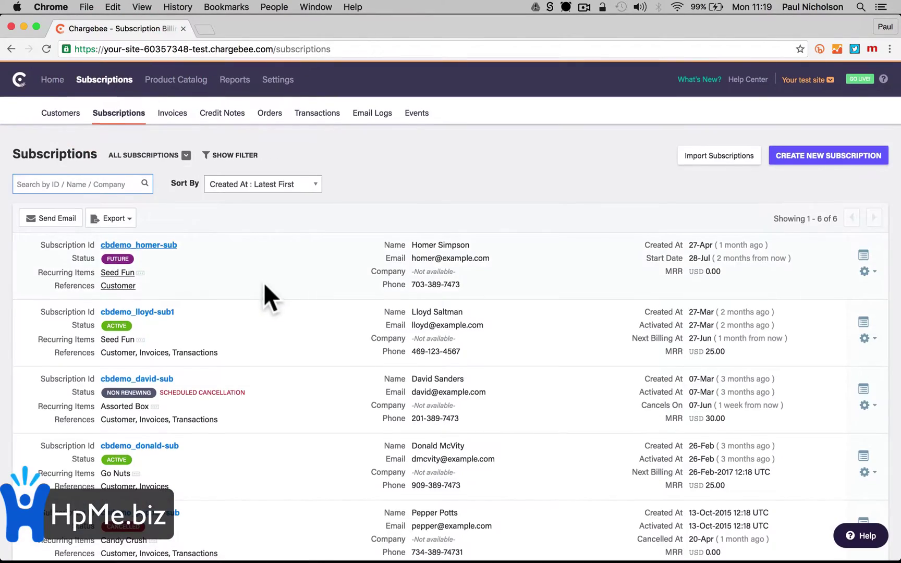
{"action": "scroll", "coordinate": [265, 285], "scroll_direction": "down", "scroll_amount": 10}
{"action": "scroll", "coordinate": [264, 285], "scroll_direction": "up", "scroll_amount": 10}
{"action": "scroll", "coordinate": [264, 283], "scroll_direction": "down", "scroll_amount": 4}
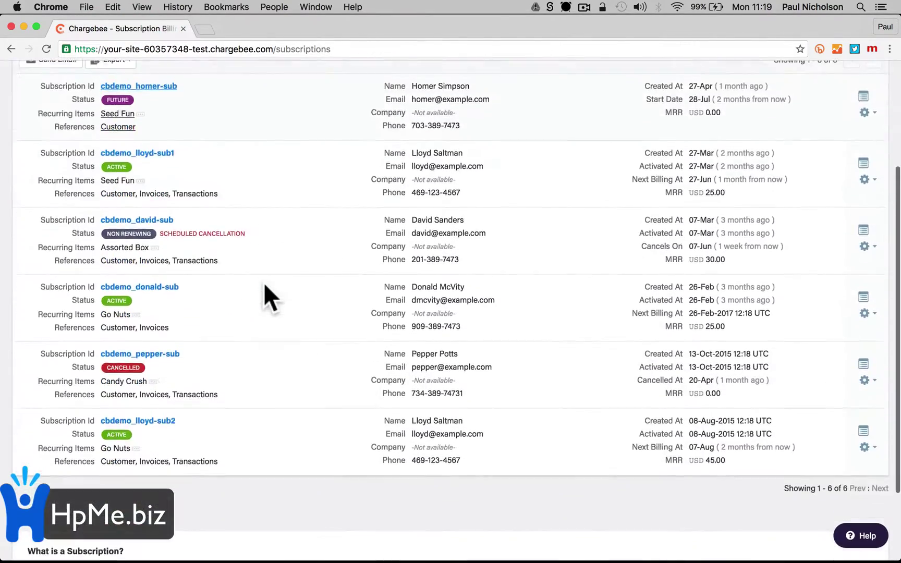
{"action": "scroll", "coordinate": [263, 282], "scroll_direction": "up", "scroll_amount": 4}
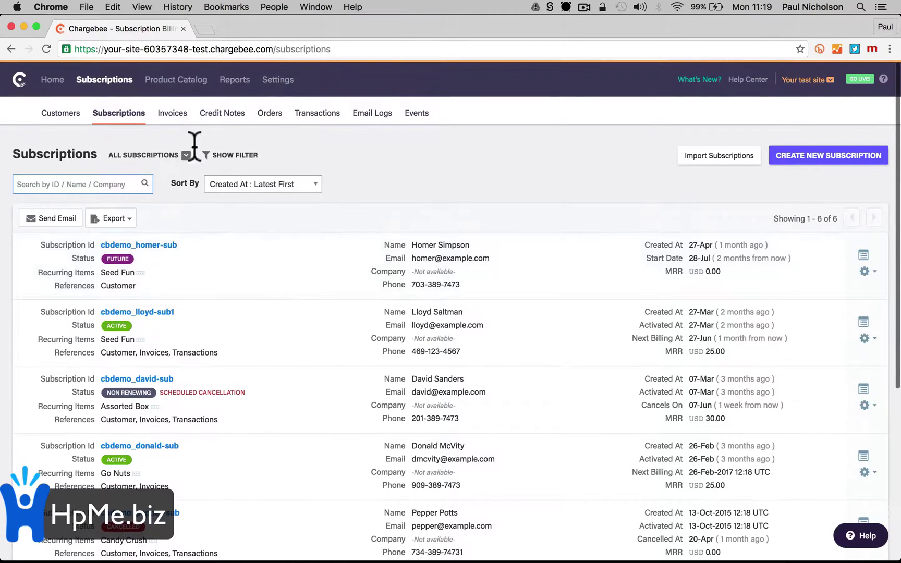
{"action": "left_click", "coordinate": [169, 80]}
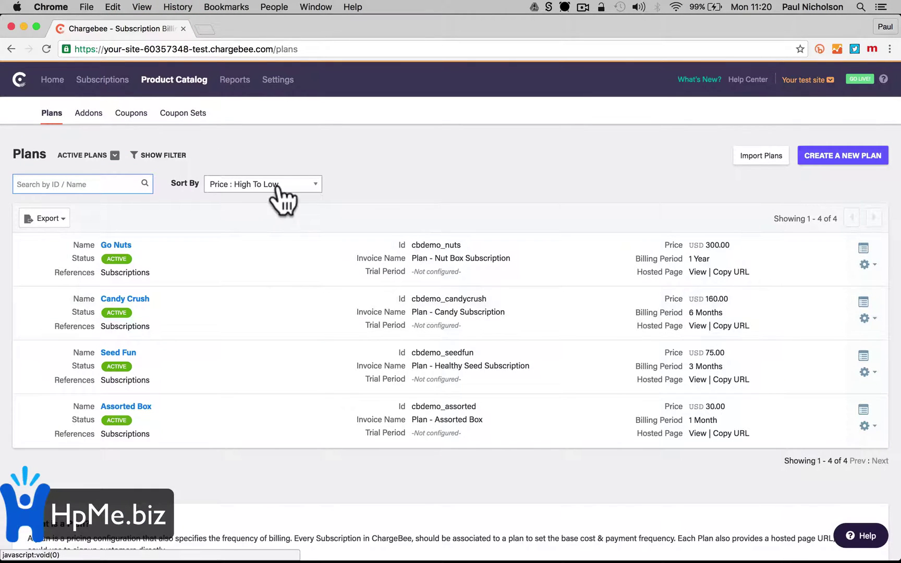
{"action": "left_click", "coordinate": [235, 82]}
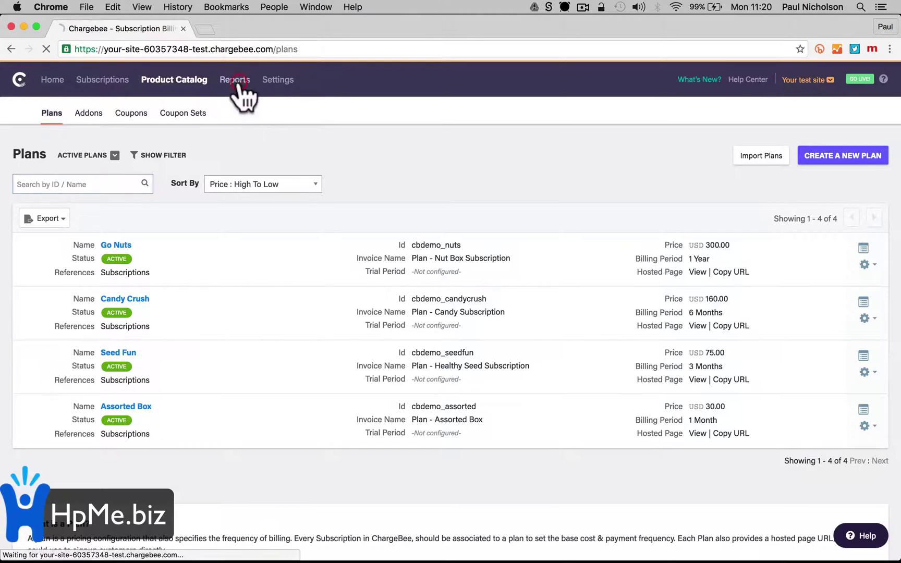
{"action": "left_click", "coordinate": [279, 83]}
{"action": "left_click", "coordinate": [288, 194]}
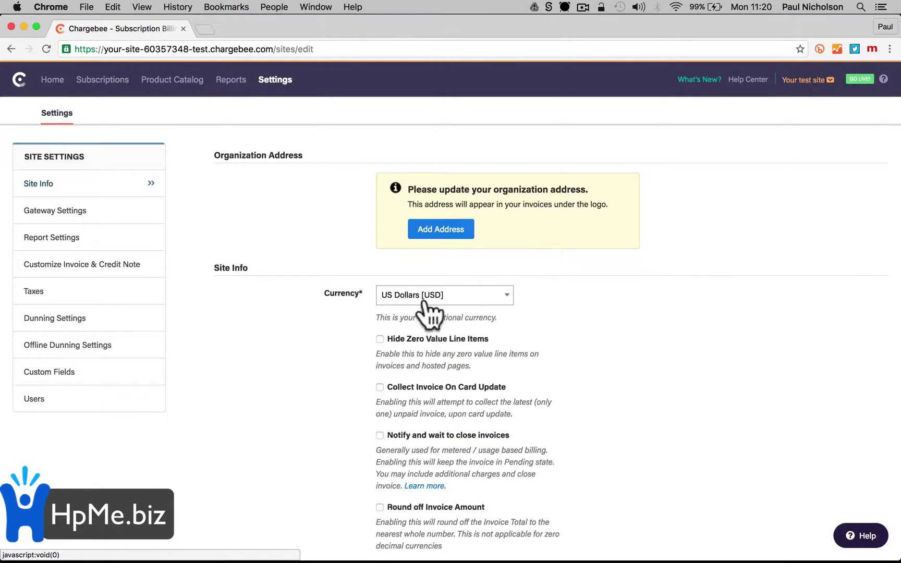
{"action": "left_click", "coordinate": [493, 296]}
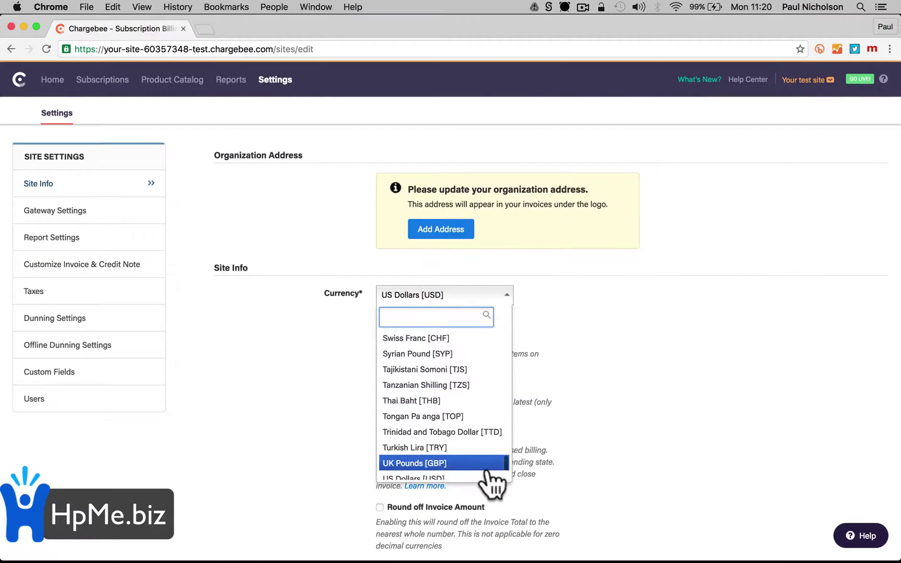
{"action": "scroll", "coordinate": [488, 472], "scroll_direction": "down", "scroll_amount": 1}
{"action": "left_click", "coordinate": [484, 457]}
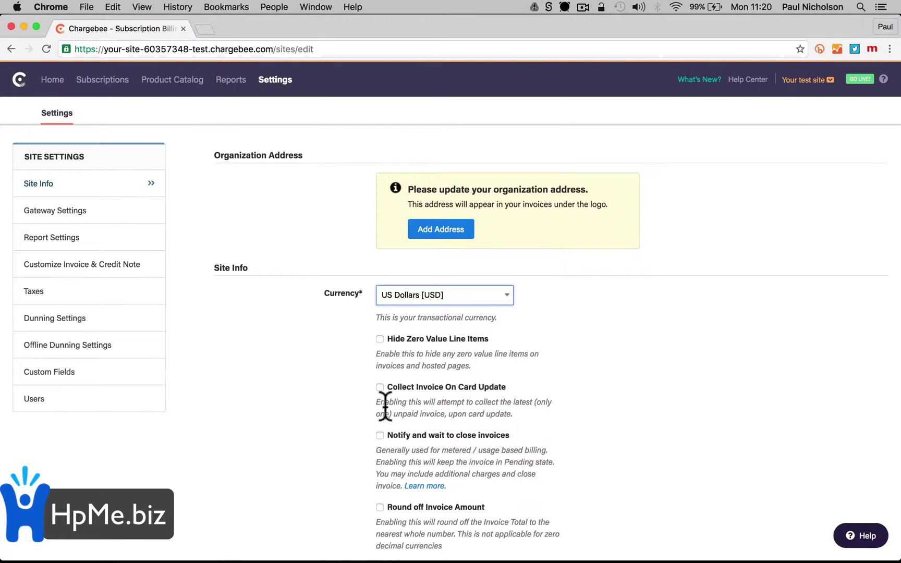
{"action": "left_click", "coordinate": [292, 378]}
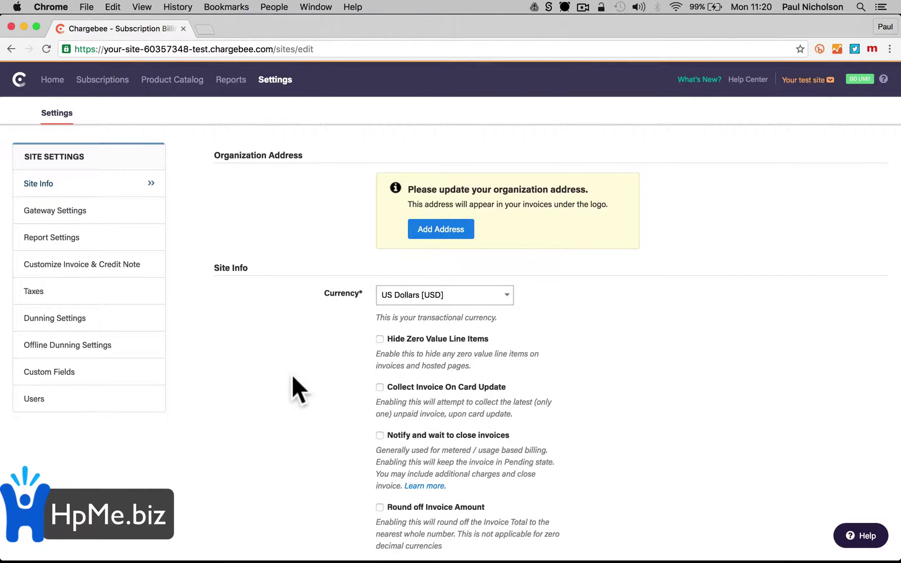
{"action": "scroll", "coordinate": [272, 324], "scroll_direction": "down", "scroll_amount": 2}
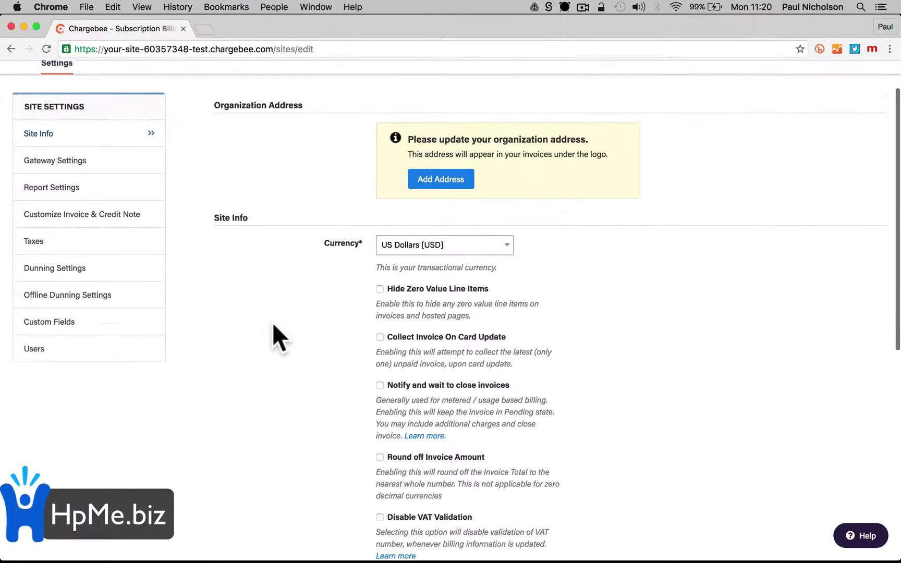
{"action": "scroll", "coordinate": [273, 326], "scroll_direction": "down", "scroll_amount": 5}
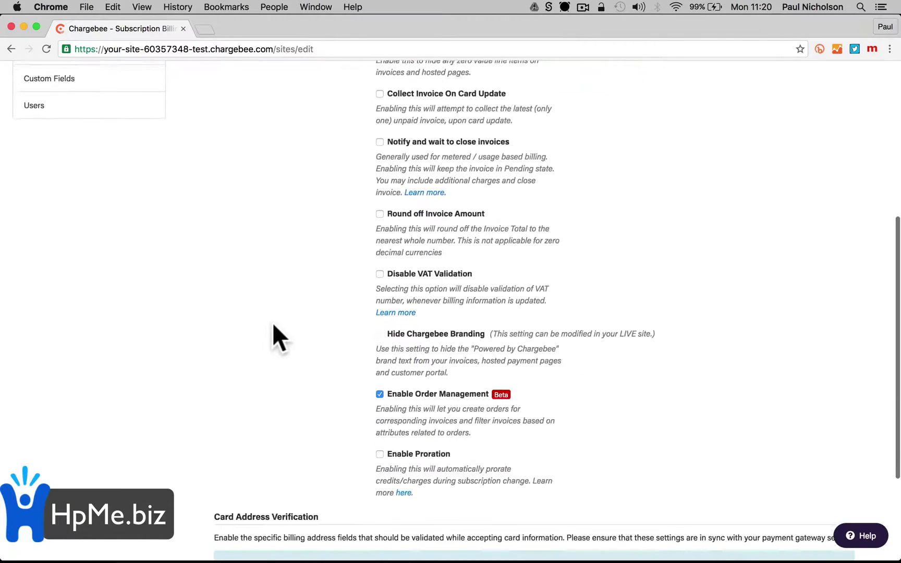
{"action": "scroll", "coordinate": [273, 326], "scroll_direction": "up", "scroll_amount": 6}
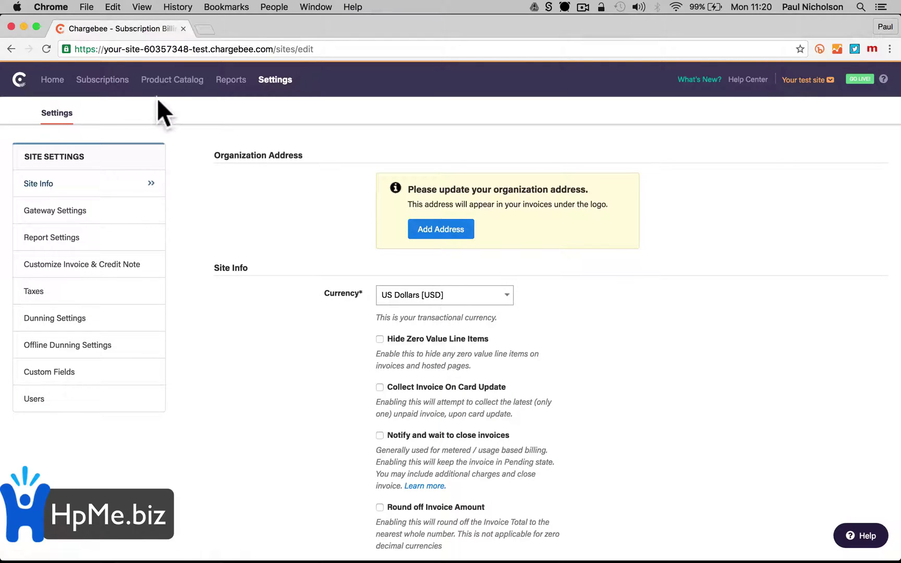
{"action": "left_click", "coordinate": [168, 79]}
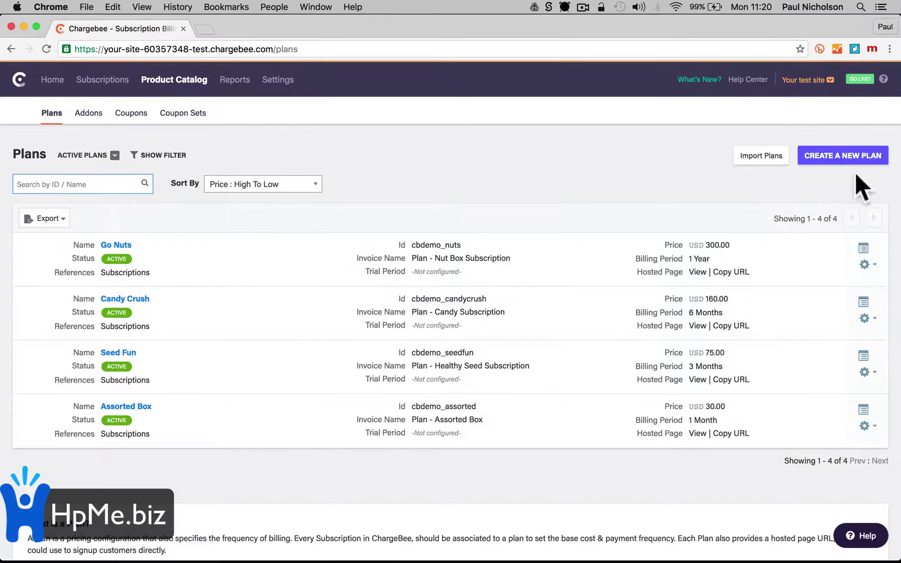
Create a new plan named 'Annual Monitoring', fixing the 'Monitorung' typo
{"action": "left_click", "coordinate": [858, 156]}
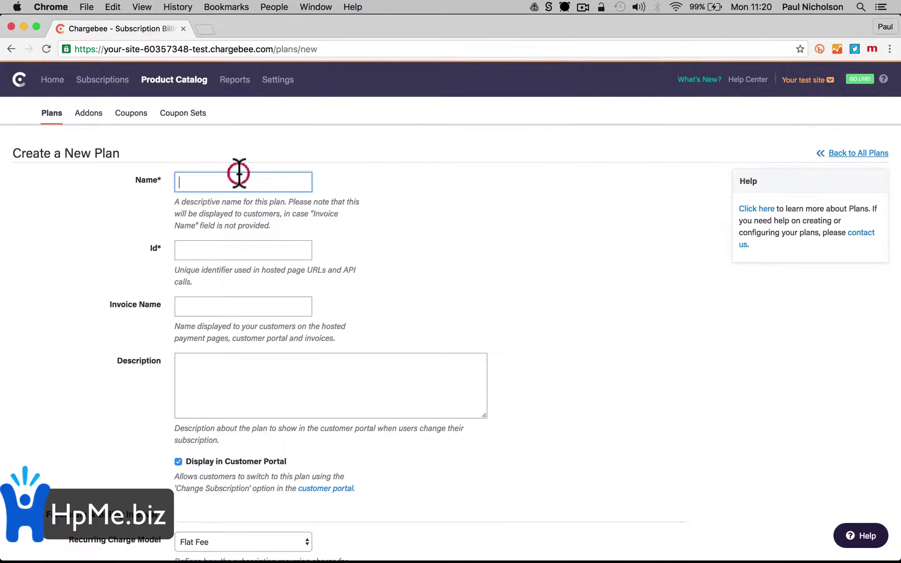
{"action": "left_click", "coordinate": [237, 185]}
{"action": "type", "text": "Annual"}
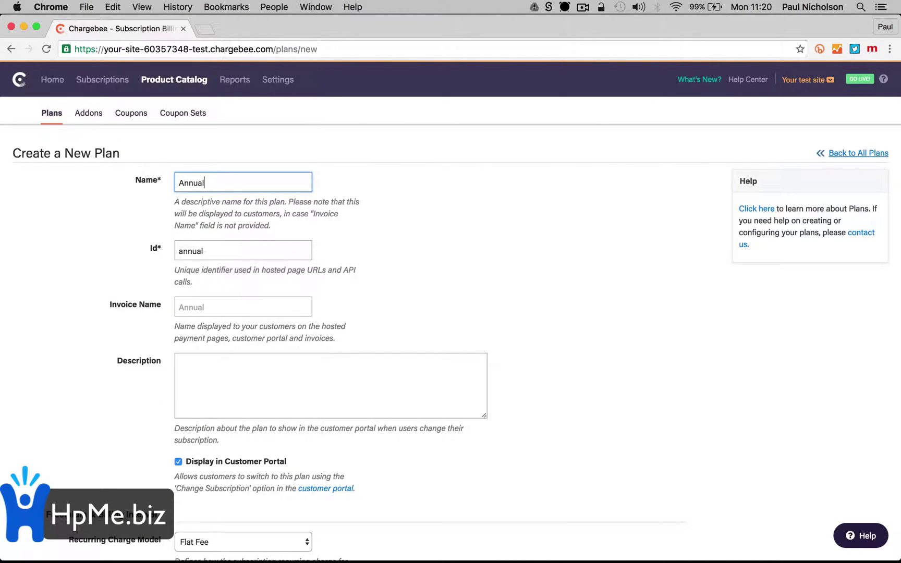
{"action": "type", "text": " Monitor"}
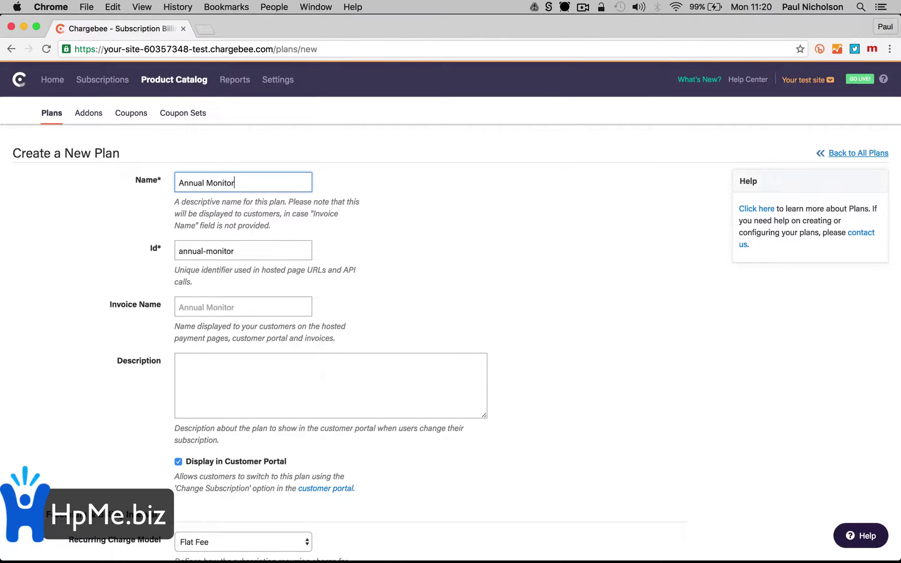
{"action": "type", "text": "ung"}
{"action": "key", "text": "Tab"}
{"action": "left_click", "coordinate": [241, 183]}
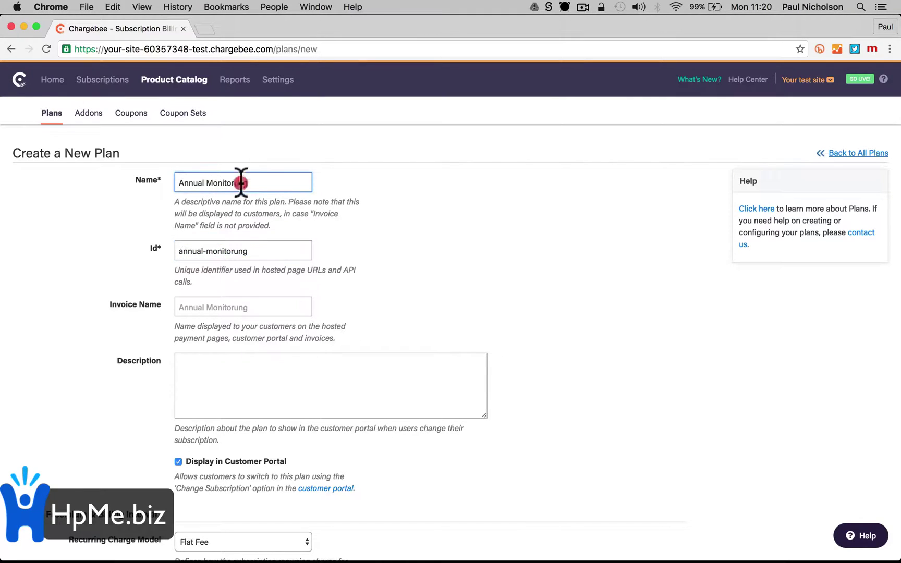
{"action": "key", "text": "BackSpace"}
{"action": "type", "text": "ing"}
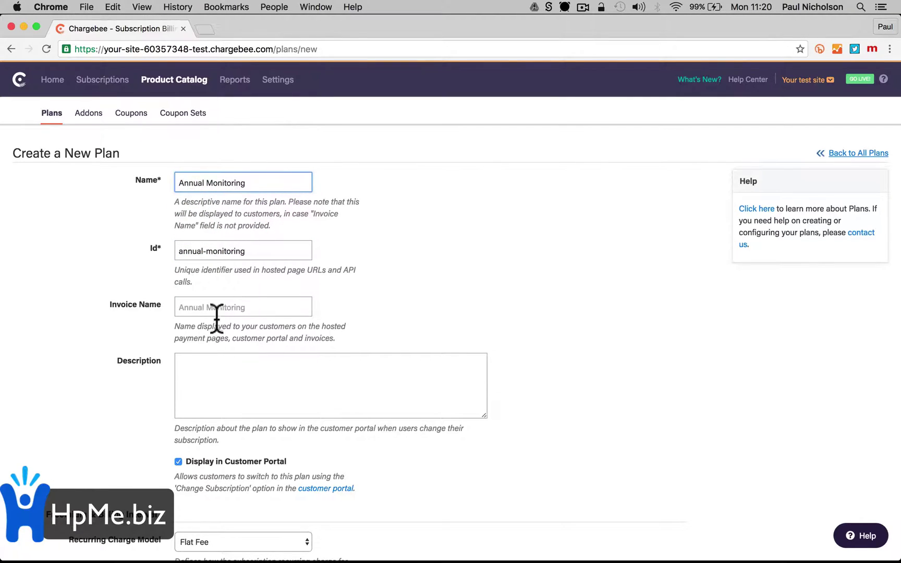
Begin the plan description with 'Annual Burglar Alarm Monitoring'
{"action": "left_click", "coordinate": [217, 310]}
{"action": "left_click", "coordinate": [215, 388]}
{"action": "type", "text": "Annual Burglar Alarm Monitoring"}
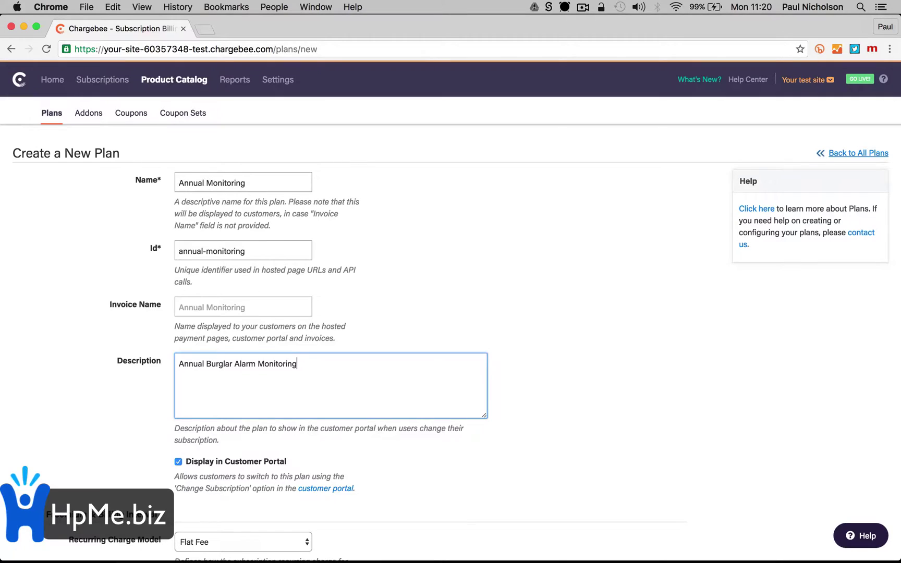
Keep the Flat Fee charge model and set the plan price to 480.00
{"action": "key", "text": "Tab"}
{"action": "scroll", "coordinate": [451, 310], "scroll_direction": "down", "scroll_amount": 5}
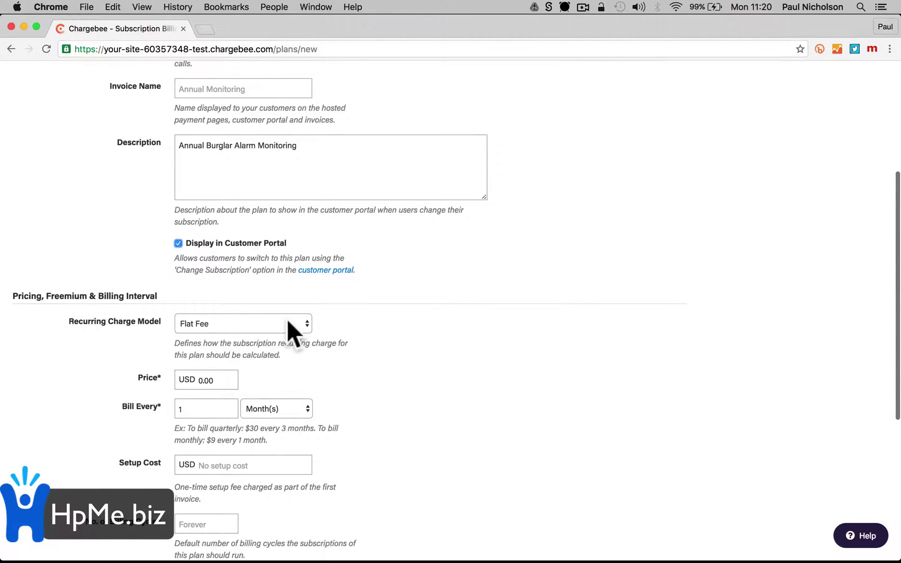
{"action": "left_click", "coordinate": [287, 319]}
{"action": "left_click", "coordinate": [288, 318]}
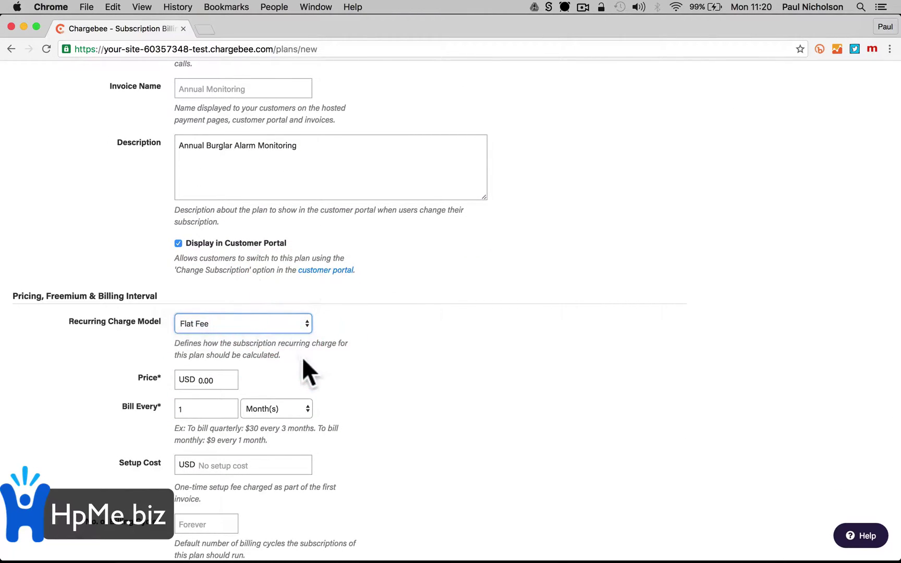
{"action": "scroll", "coordinate": [303, 359], "scroll_direction": "down", "scroll_amount": 3}
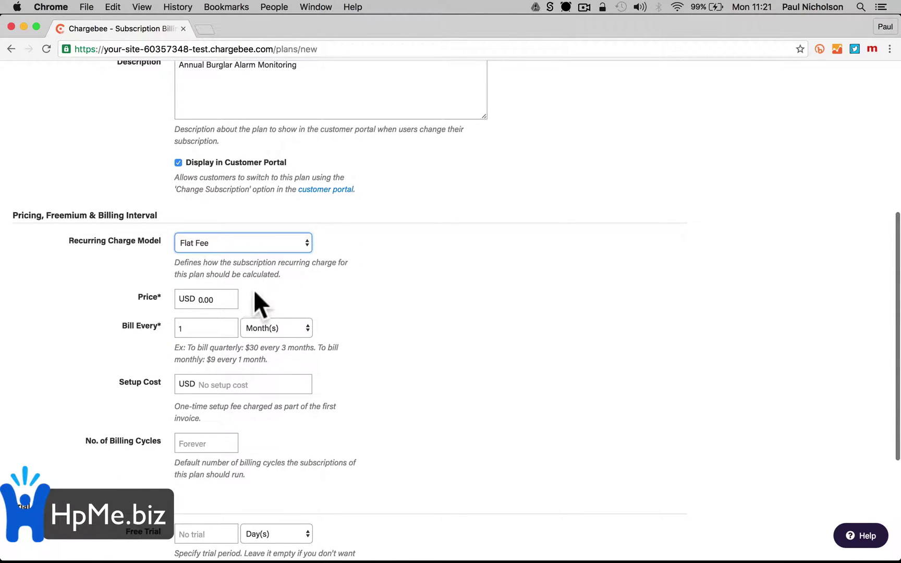
{"action": "left_click_drag", "start_coordinate": [204, 299], "coordinate": [190, 300]}
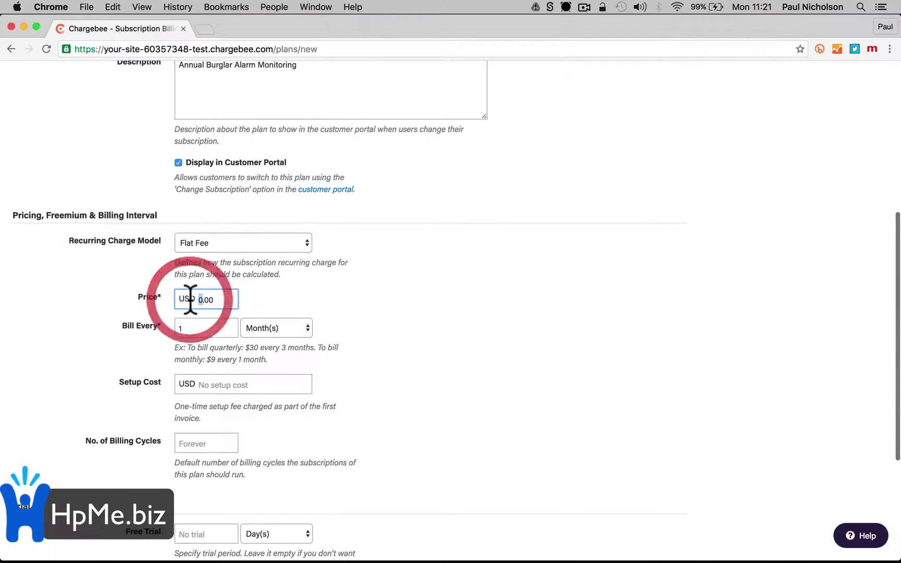
{"action": "type", "text": "480"}
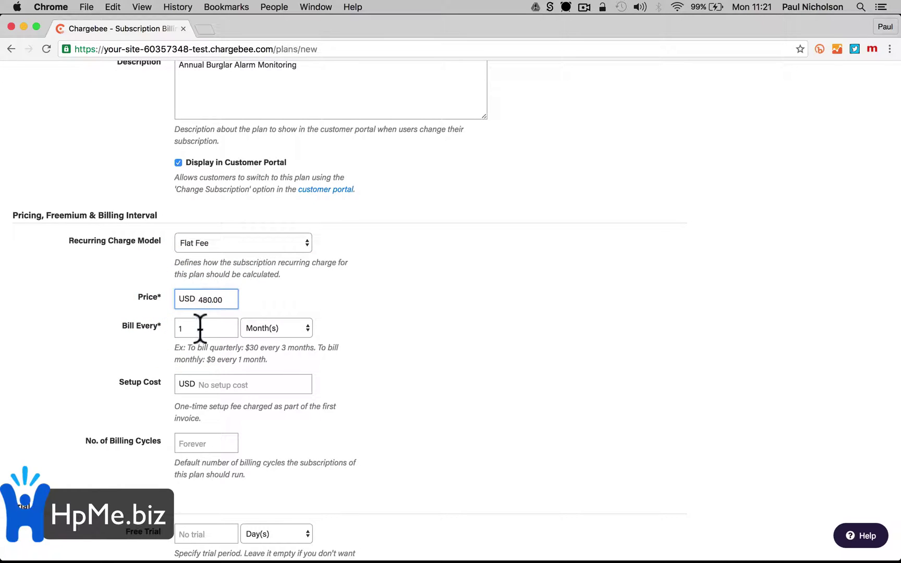
{"action": "left_click", "coordinate": [198, 362]}
Bill the plan every 1 Year(s) instead of monthly
{"action": "left_click", "coordinate": [289, 329]}
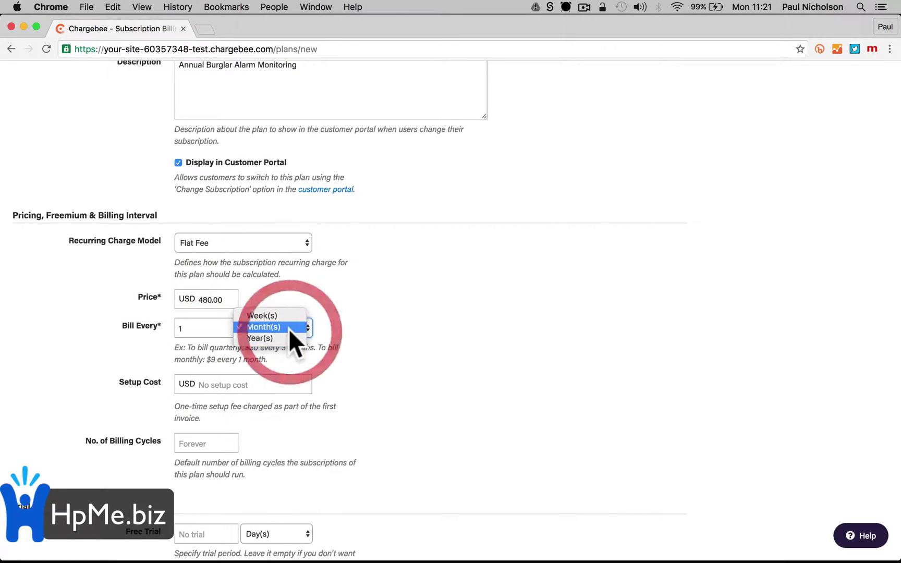
{"action": "left_click", "coordinate": [284, 341]}
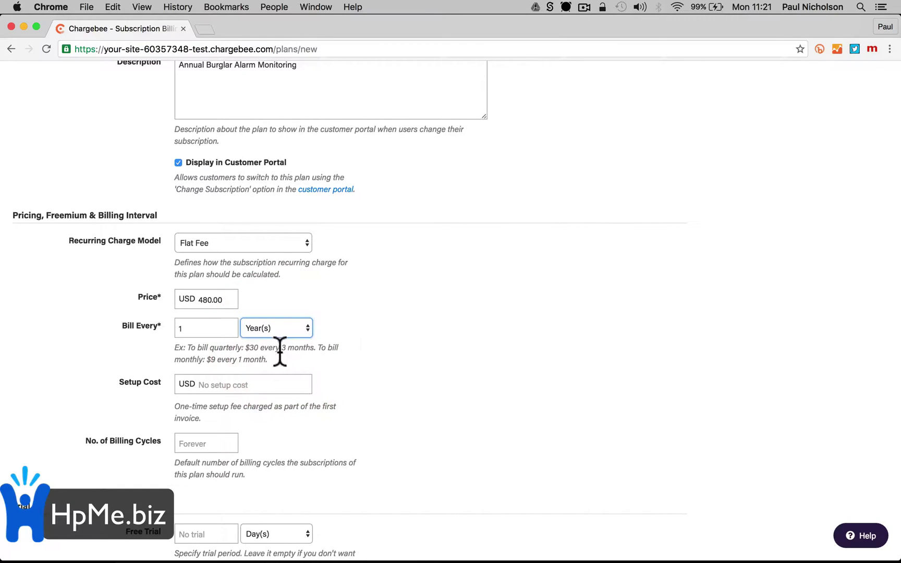
{"action": "left_click", "coordinate": [284, 324]}
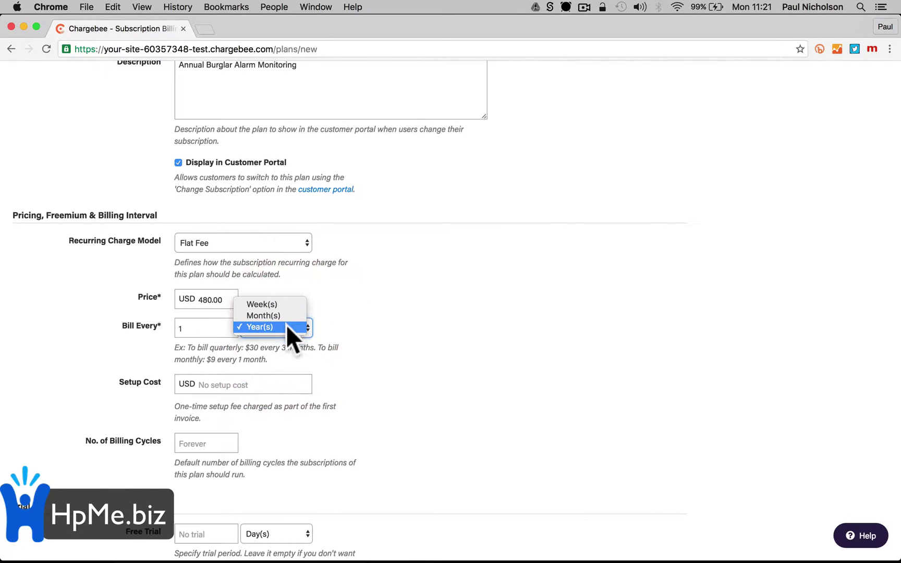
{"action": "left_click", "coordinate": [287, 340]}
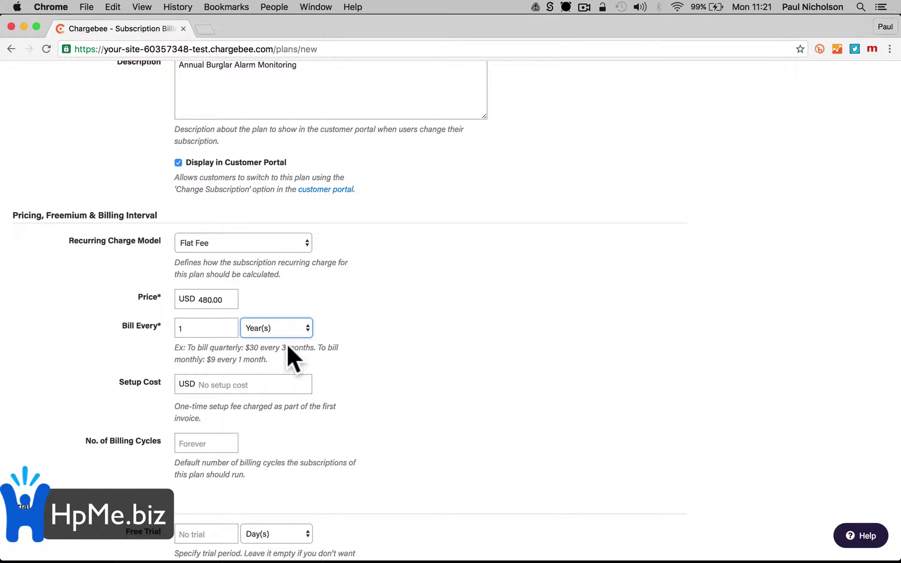
{"action": "left_click", "coordinate": [266, 378]}
{"action": "scroll", "coordinate": [261, 382], "scroll_direction": "down", "scroll_amount": 3}
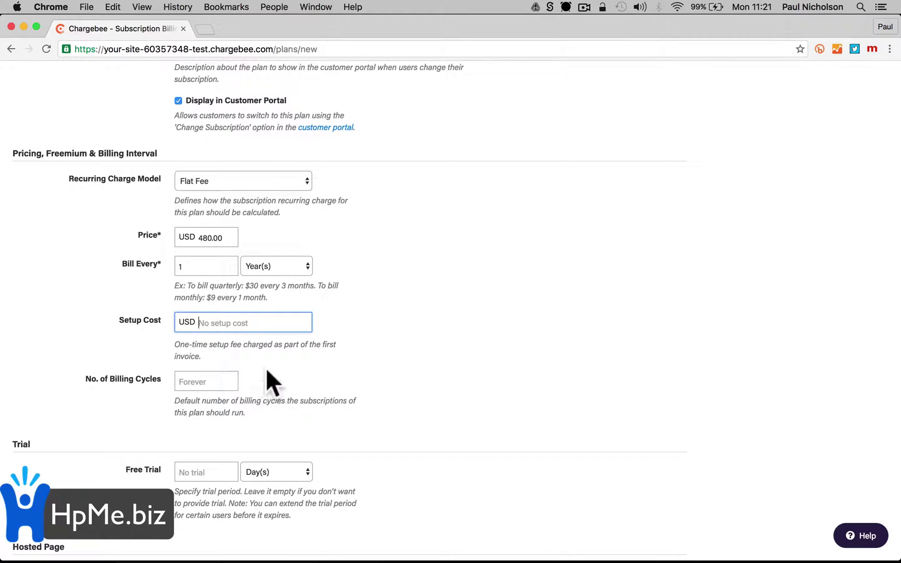
{"action": "left_click", "coordinate": [253, 324]}
{"action": "scroll", "coordinate": [276, 385], "scroll_direction": "down", "scroll_amount": 4}
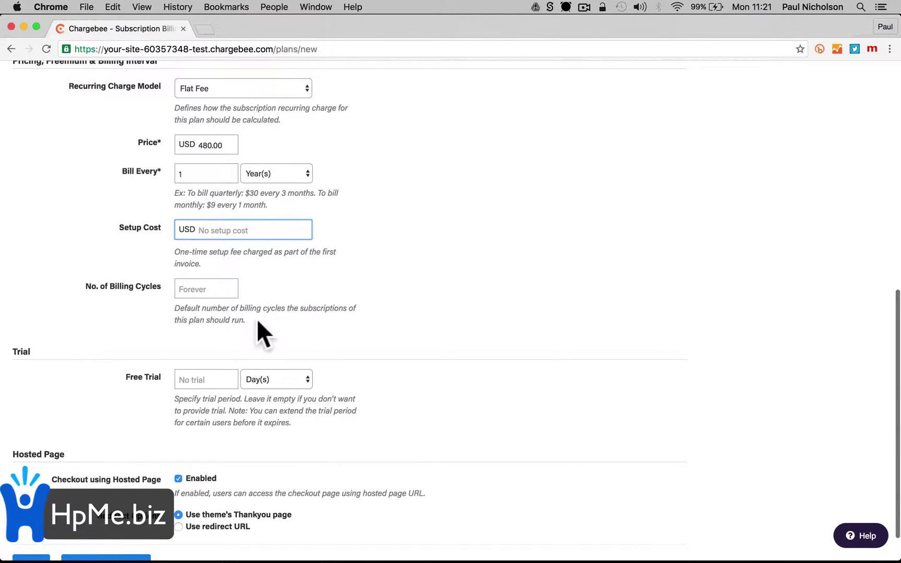
{"action": "scroll", "coordinate": [256, 320], "scroll_direction": "down", "scroll_amount": 2}
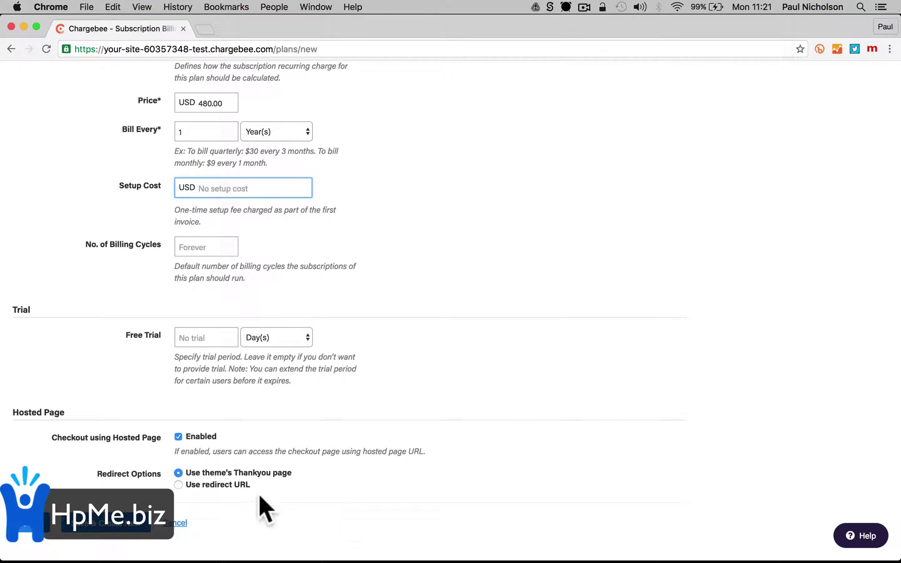
Try a custom redirect URL after checkout, then revert to the theme's thank-you page
{"action": "left_click", "coordinate": [202, 484]}
{"action": "left_click", "coordinate": [219, 502]}
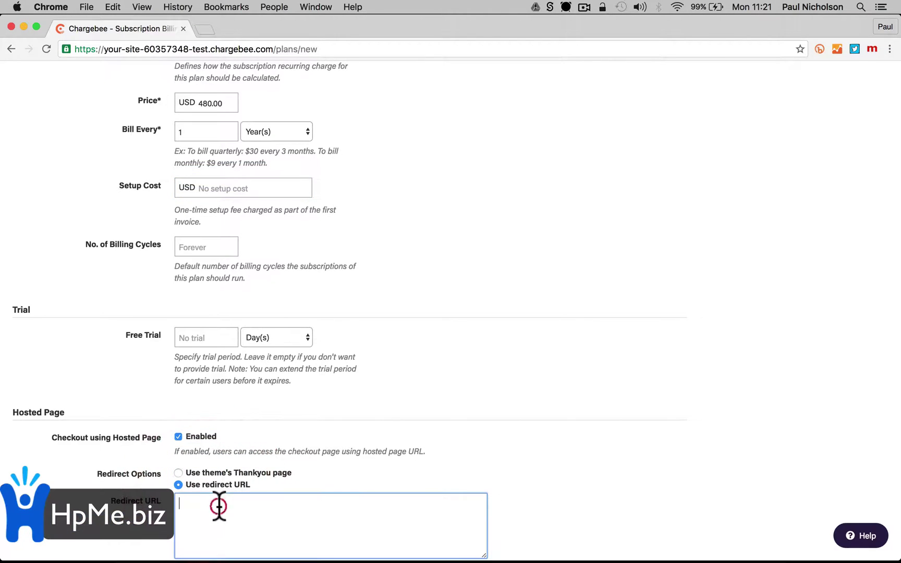
{"action": "scroll", "coordinate": [219, 505], "scroll_direction": "down", "scroll_amount": 3}
{"action": "left_click", "coordinate": [263, 398]}
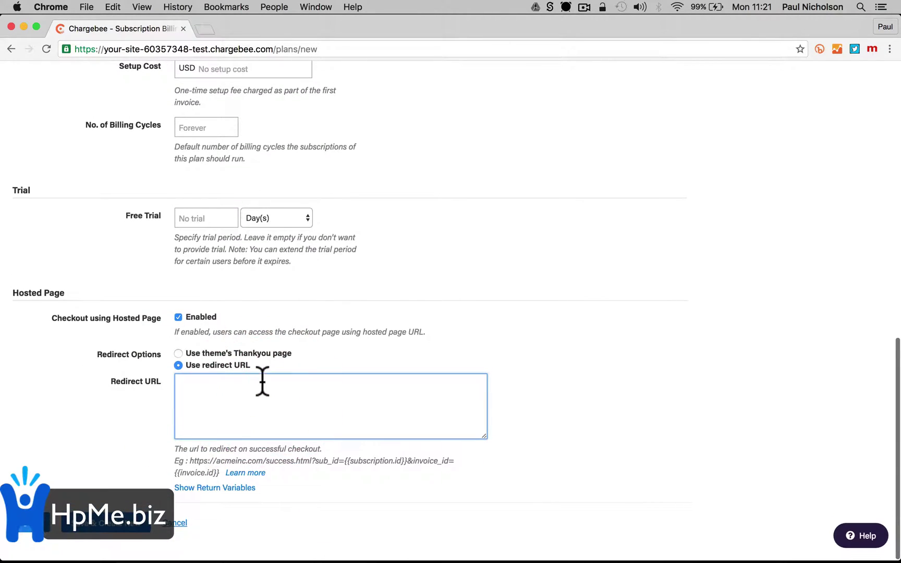
{"action": "left_click", "coordinate": [178, 353]}
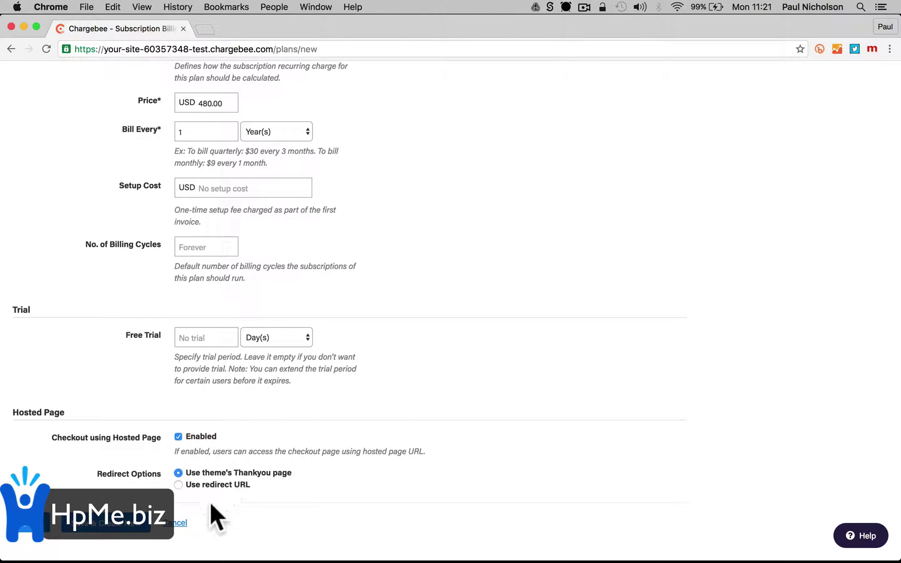
Save the Annual Monitoring plan and view its hosted checkout page showing $480.00
{"action": "left_click", "coordinate": [111, 524]}
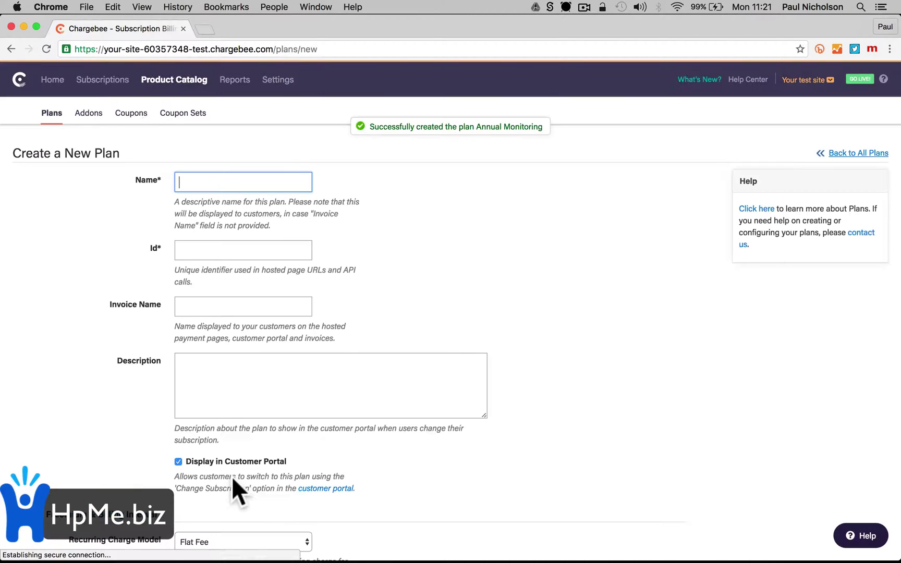
{"action": "left_click", "coordinate": [177, 80]}
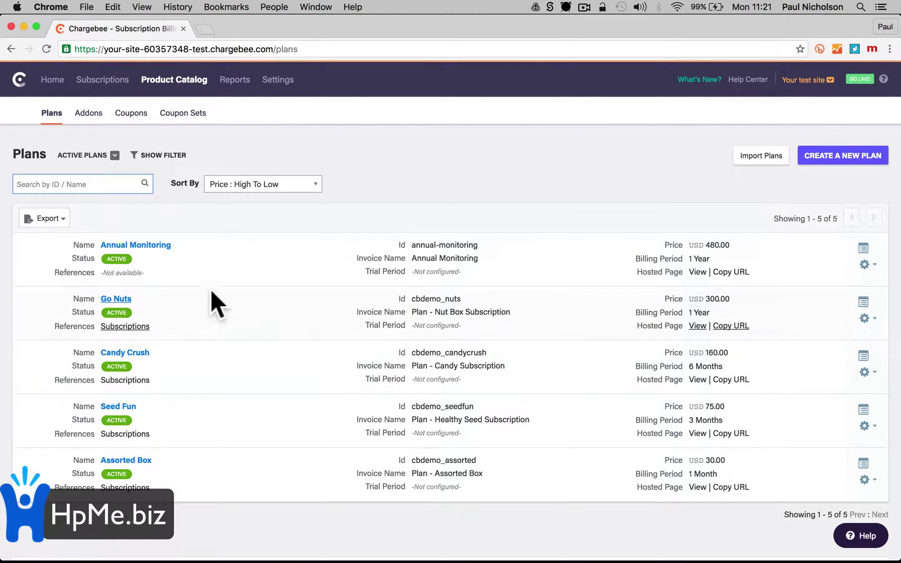
{"action": "left_click", "coordinate": [168, 245]}
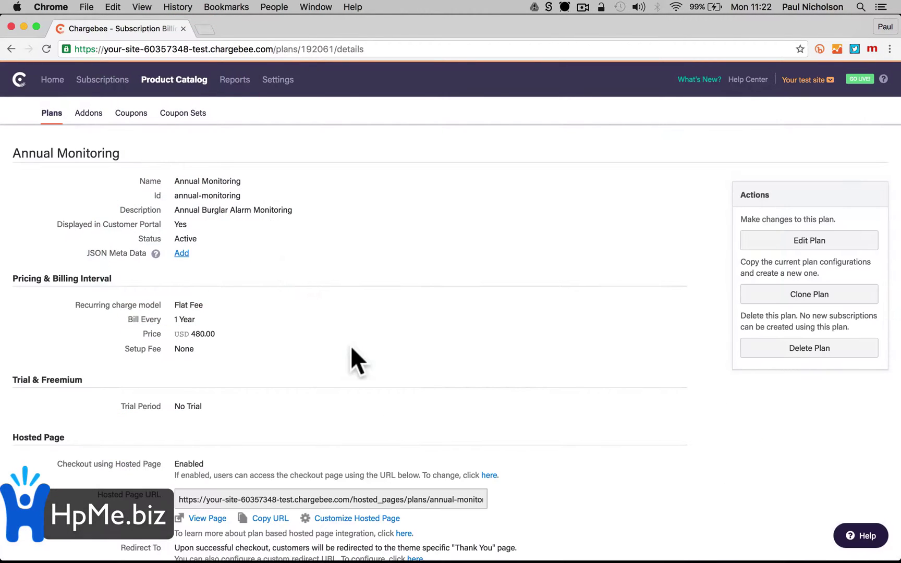
{"action": "scroll", "coordinate": [350, 346], "scroll_direction": "down", "scroll_amount": 5}
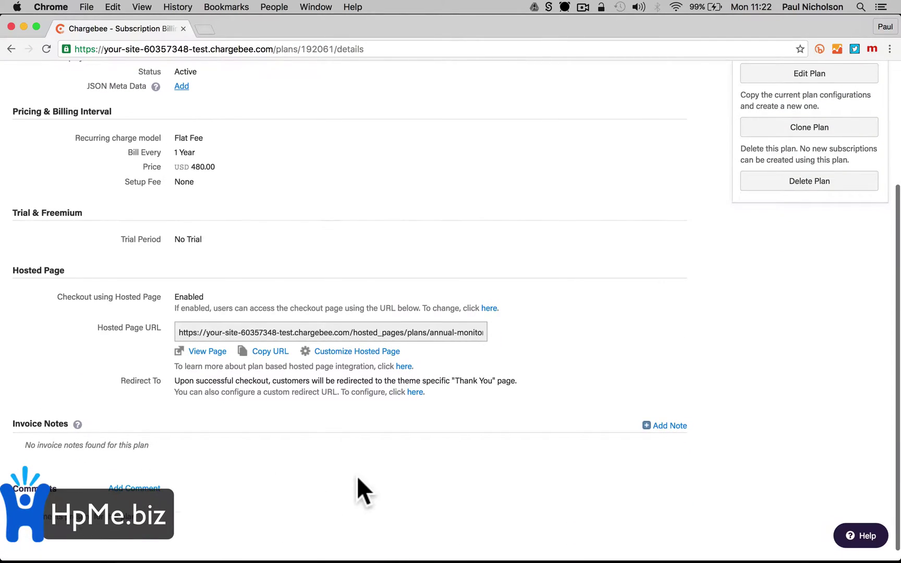
{"action": "scroll", "coordinate": [365, 489], "scroll_direction": "up", "scroll_amount": 3}
{"action": "scroll", "coordinate": [324, 459], "scroll_direction": "down", "scroll_amount": 2}
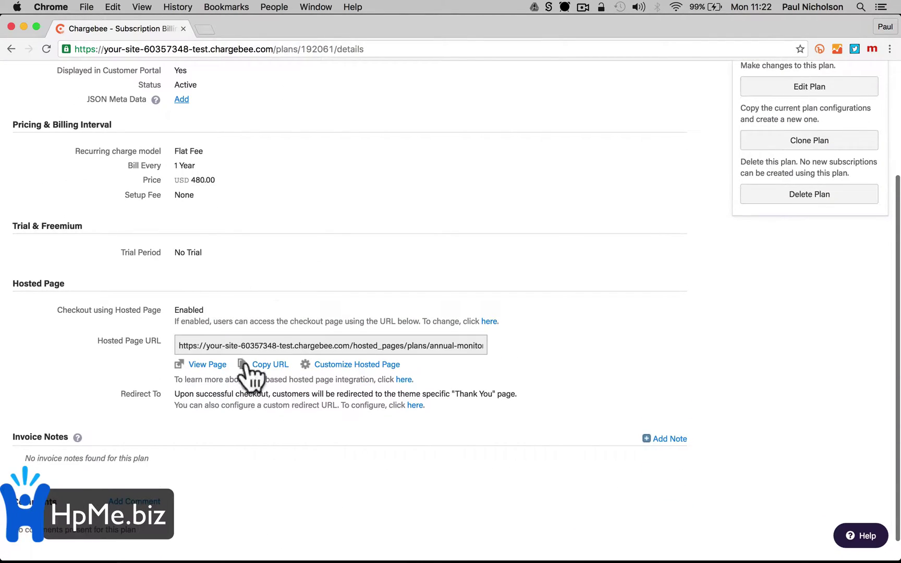
{"action": "left_click", "coordinate": [214, 368]}
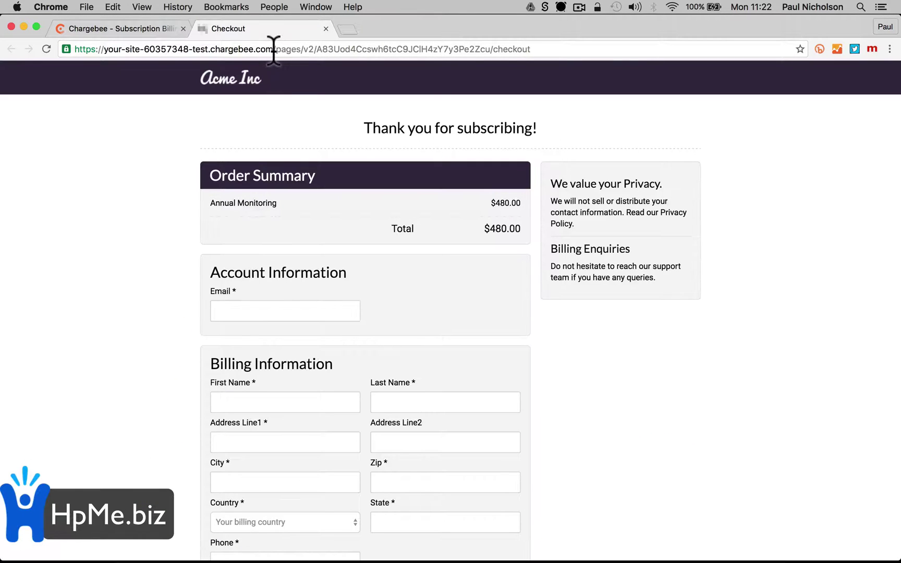
Copy the hosted checkout page's URL from the address bar
{"action": "left_click", "coordinate": [273, 49]}
{"action": "right_click", "coordinate": [272, 49]}
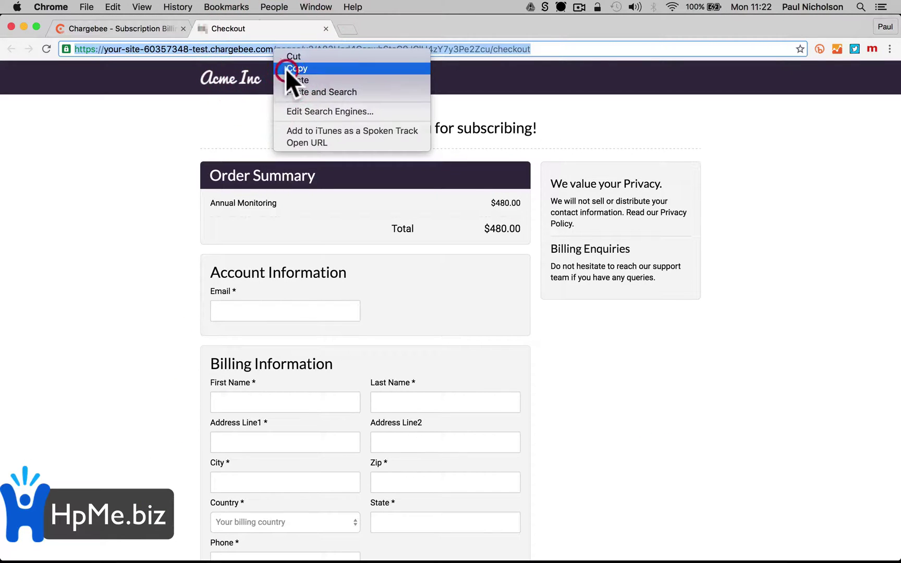
{"action": "left_click", "coordinate": [285, 68]}
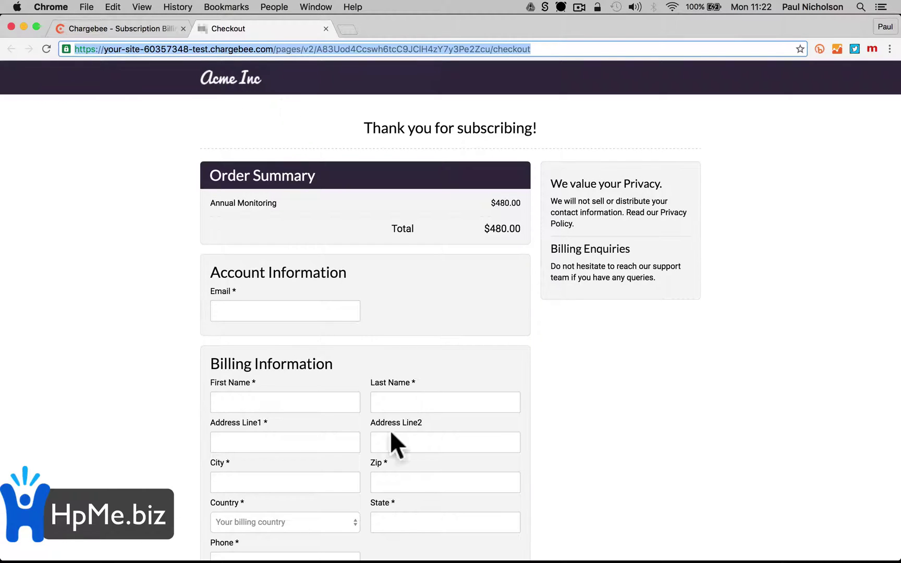
Look over the checkout form, then return to the Annual Monitoring plan tab
{"action": "scroll", "coordinate": [381, 209], "scroll_direction": "down", "scroll_amount": 6}
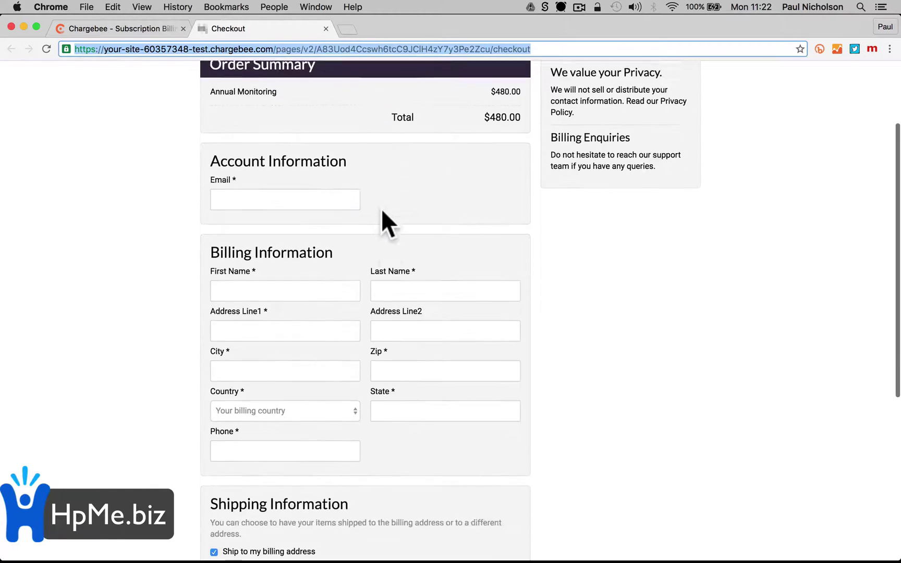
{"action": "scroll", "coordinate": [380, 208], "scroll_direction": "down", "scroll_amount": 2}
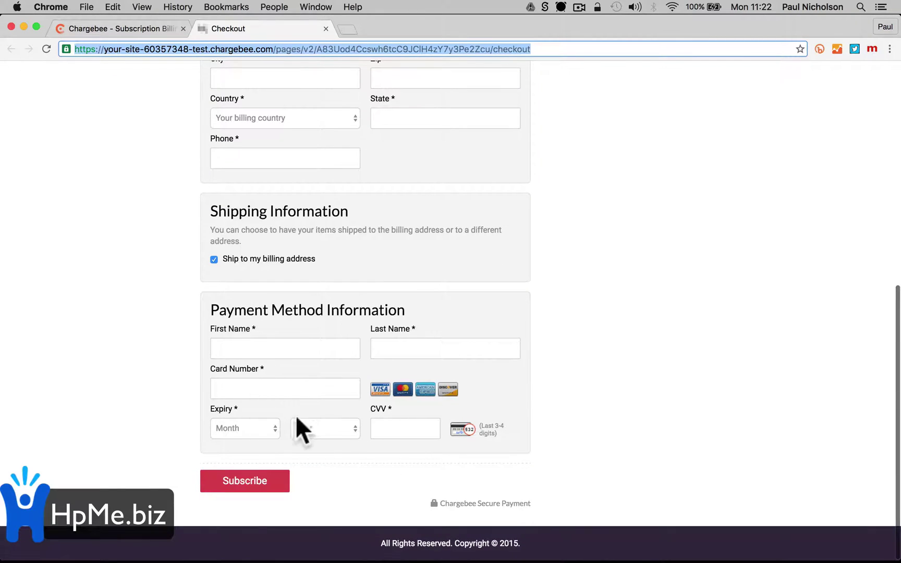
{"action": "scroll", "coordinate": [302, 350], "scroll_direction": "up", "scroll_amount": 10}
{"action": "left_click", "coordinate": [140, 28]}
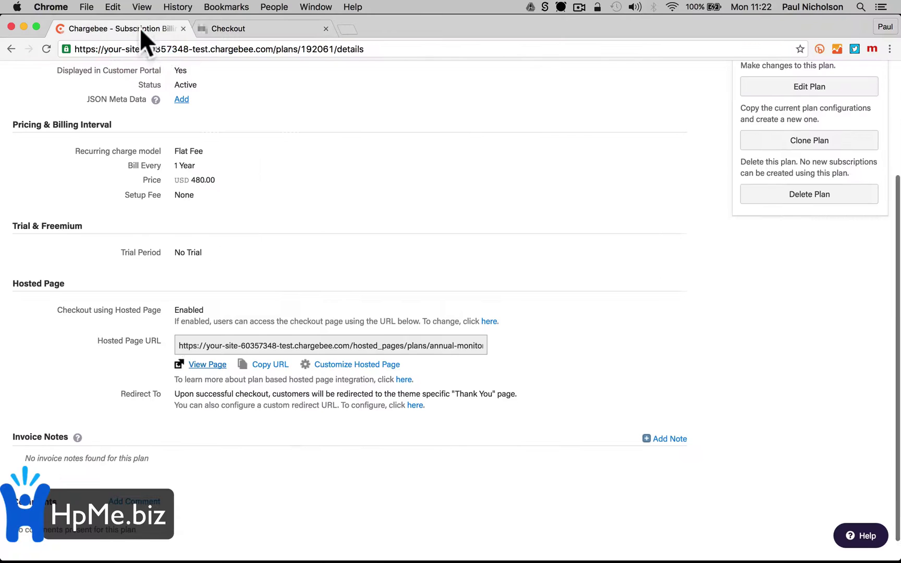
Open Settings' payment gateway configuration and choose Stripe
{"action": "scroll", "coordinate": [426, 315], "scroll_direction": "up", "scroll_amount": 3}
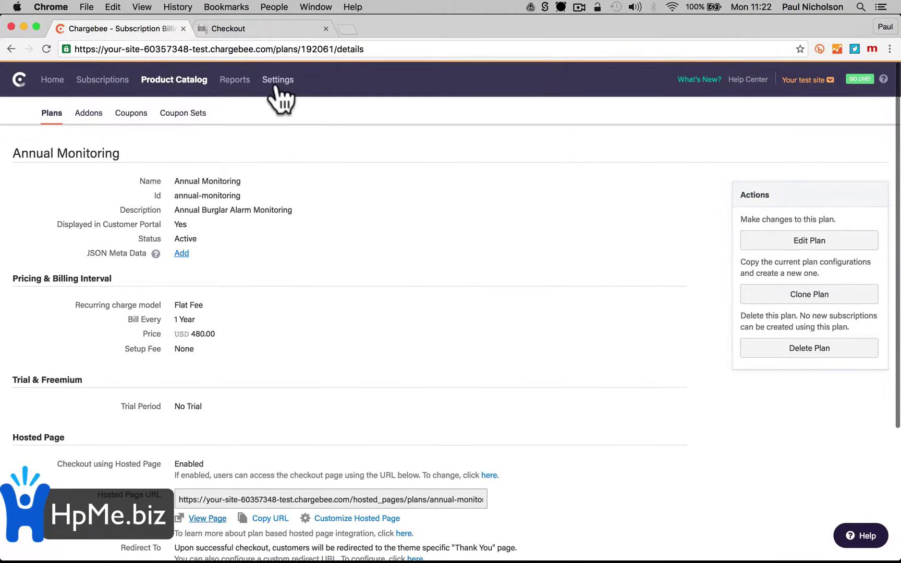
{"action": "left_click", "coordinate": [277, 85]}
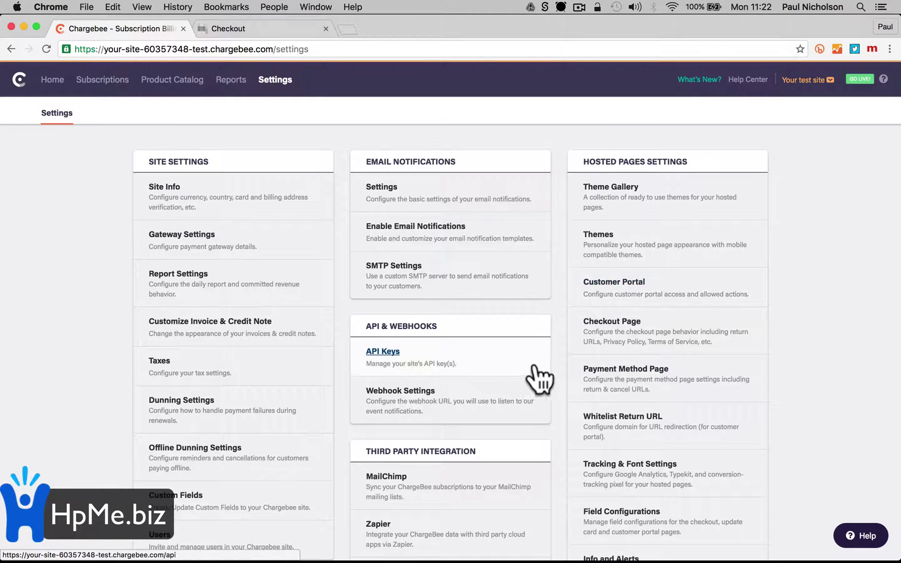
{"action": "left_click", "coordinate": [260, 243]}
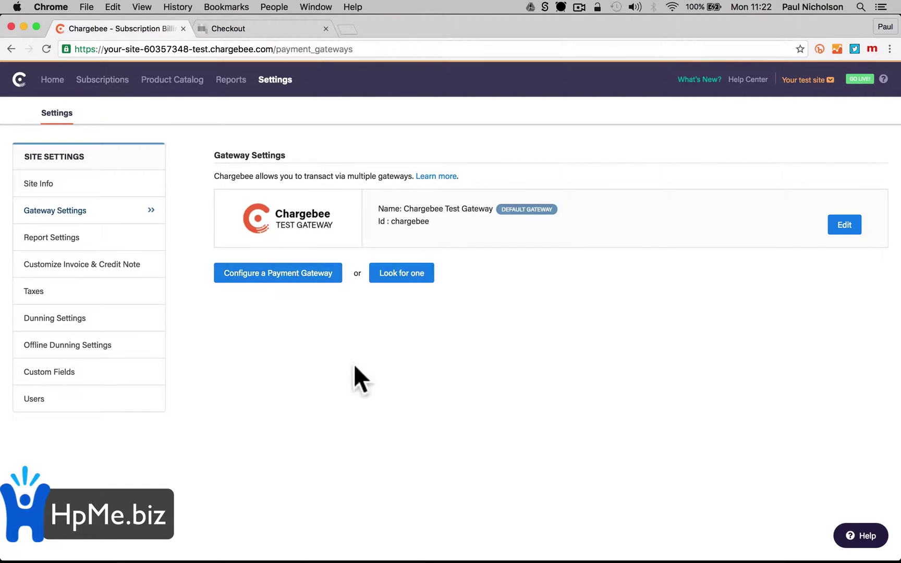
{"action": "left_click", "coordinate": [312, 272]}
{"action": "scroll", "coordinate": [334, 348], "scroll_direction": "down", "scroll_amount": 5}
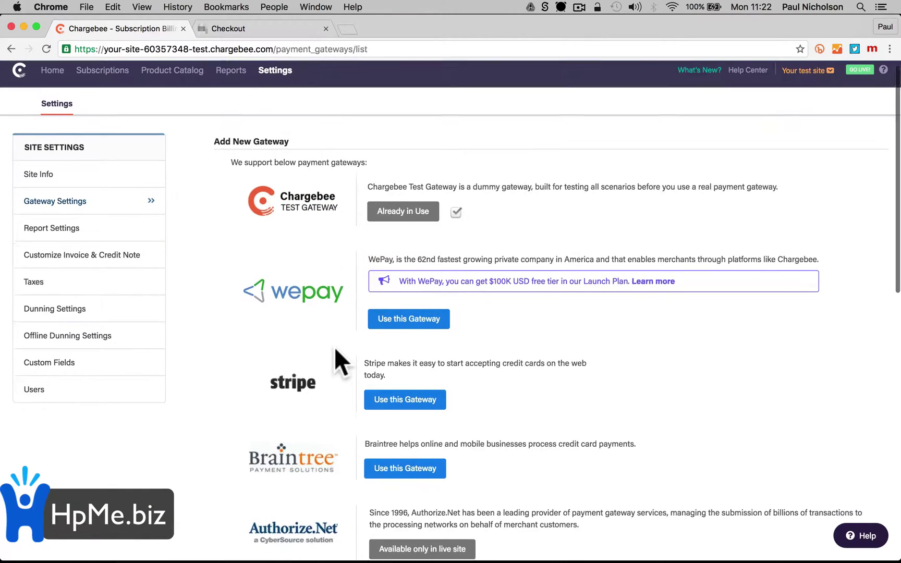
{"action": "scroll", "coordinate": [334, 347], "scroll_direction": "down", "scroll_amount": 4}
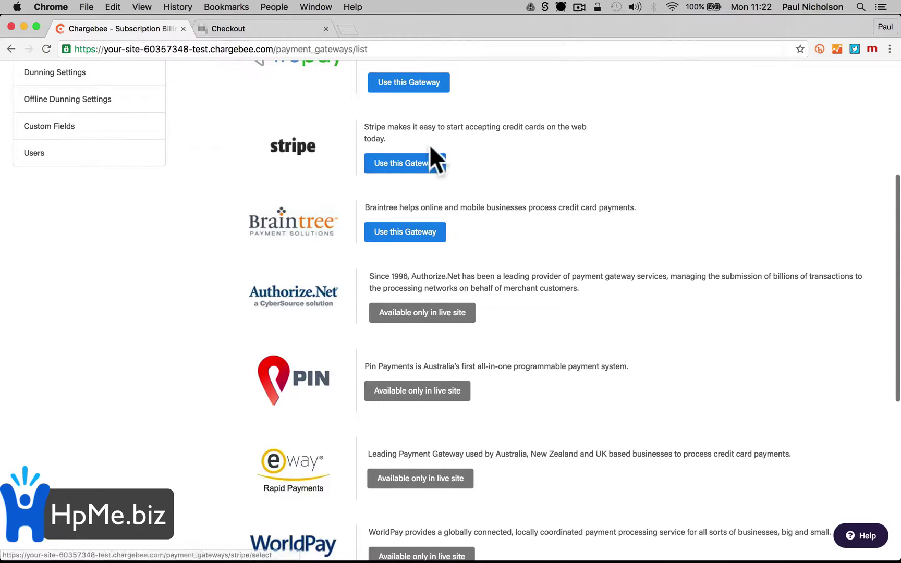
{"action": "left_click", "coordinate": [428, 163]}
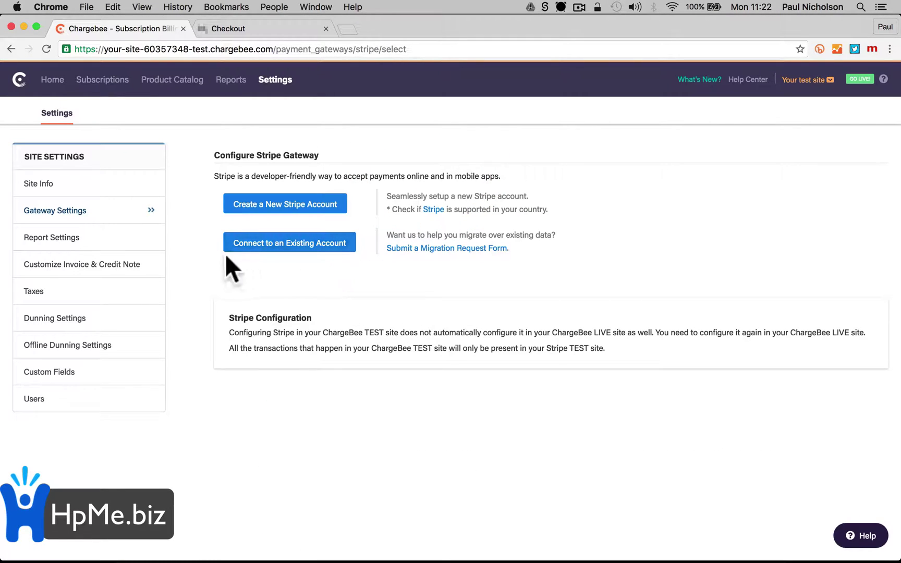
Back on the gateway list, select 'Use this Gateway' for Stripe again
{"action": "left_click", "coordinate": [10, 48]}
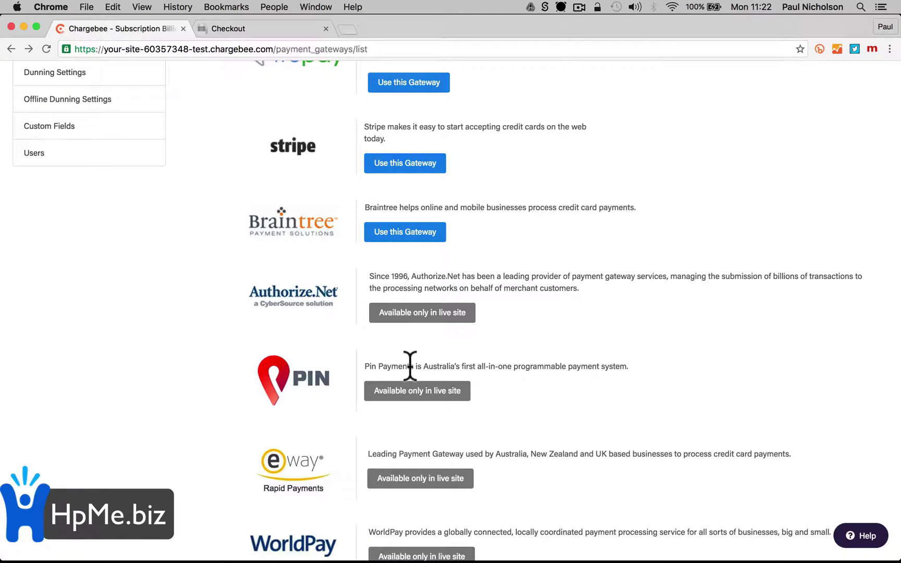
{"action": "scroll", "coordinate": [410, 366], "scroll_direction": "down", "scroll_amount": 3}
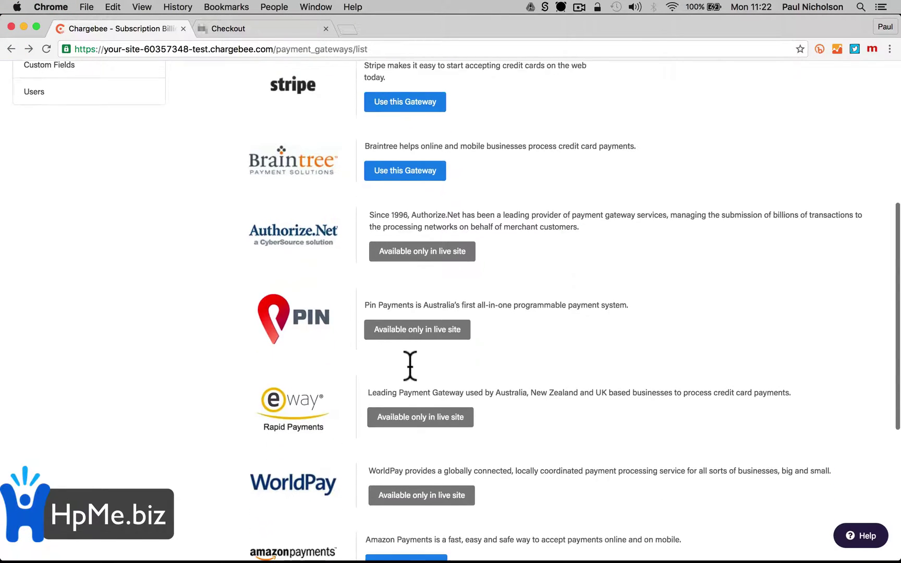
{"action": "scroll", "coordinate": [410, 366], "scroll_direction": "down", "scroll_amount": 10}
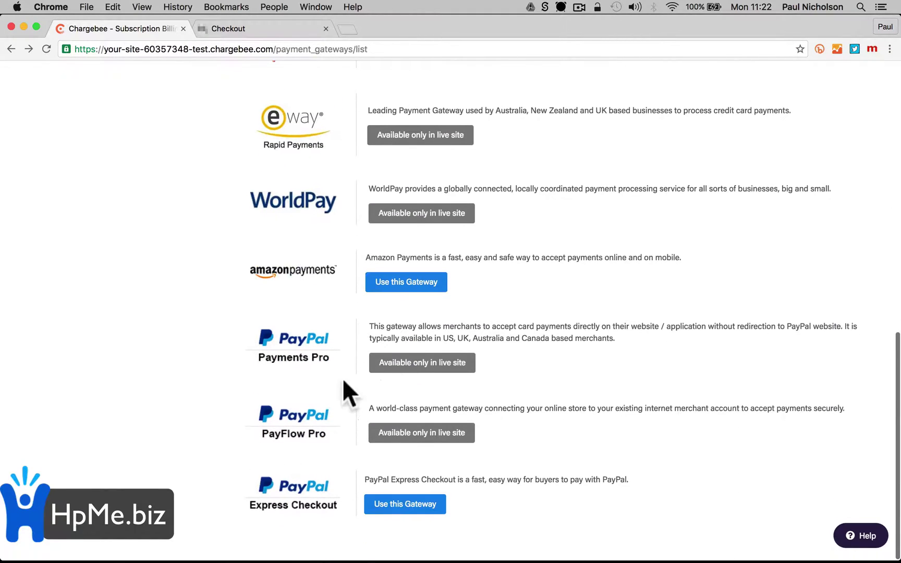
{"action": "scroll", "coordinate": [292, 371], "scroll_direction": "up", "scroll_amount": 4}
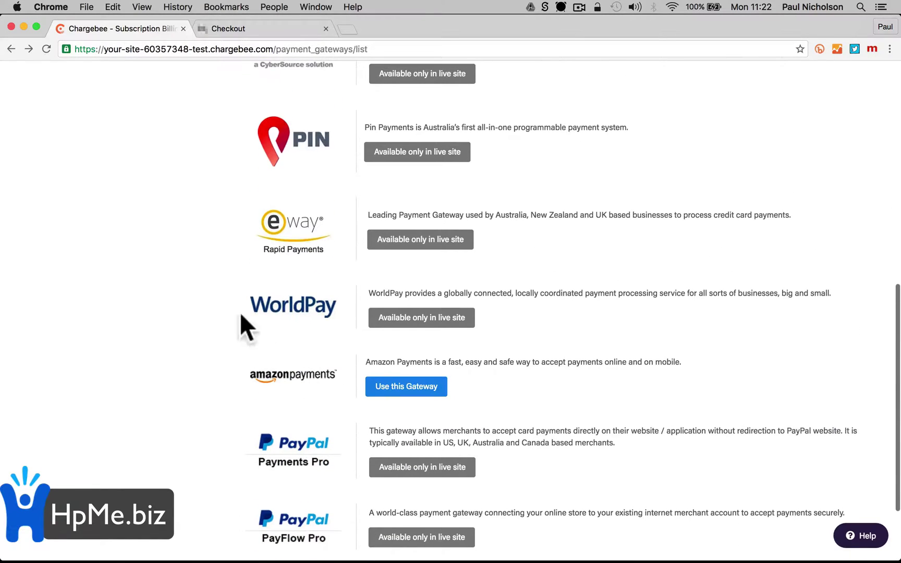
{"action": "scroll", "coordinate": [300, 310], "scroll_direction": "up", "scroll_amount": 3}
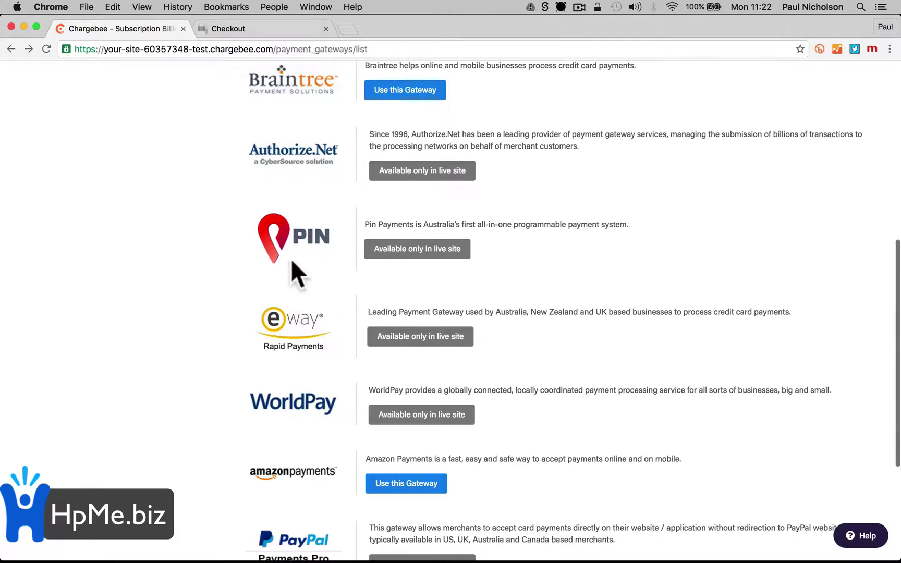
{"action": "scroll", "coordinate": [357, 236], "scroll_direction": "up", "scroll_amount": 5}
{"action": "scroll", "coordinate": [352, 232], "scroll_direction": "up", "scroll_amount": 3}
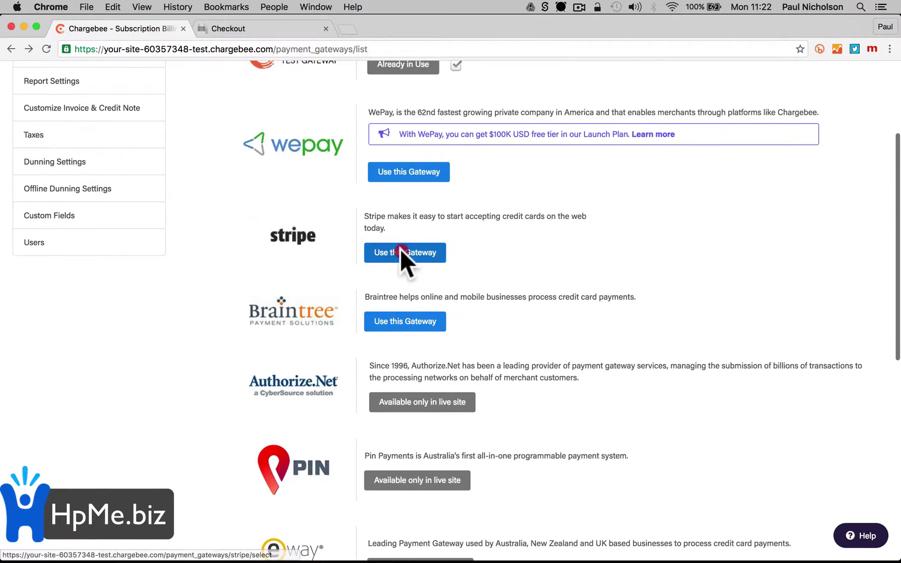
{"action": "left_click", "coordinate": [400, 248]}
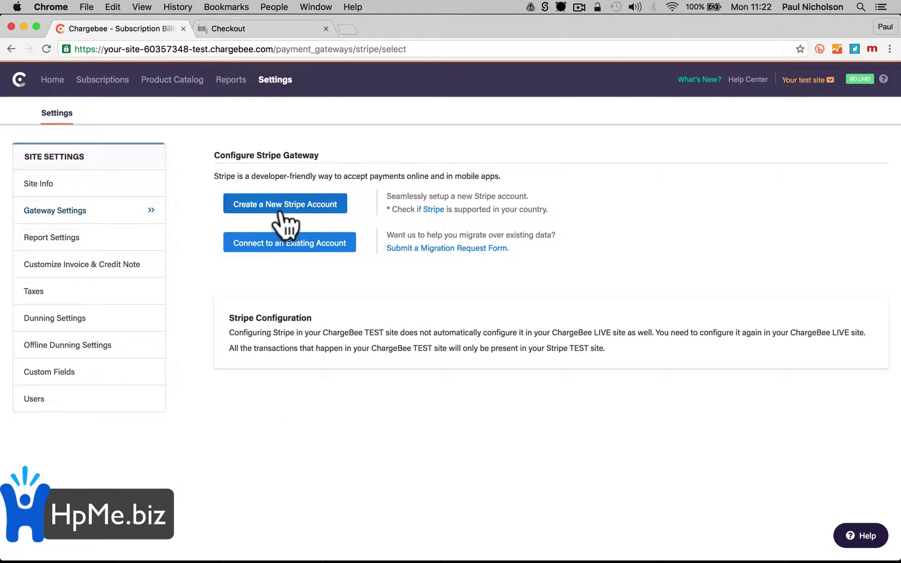
Begin creating a new Stripe account, then back out to Chargebee's gateway list
{"action": "left_click", "coordinate": [317, 210]}
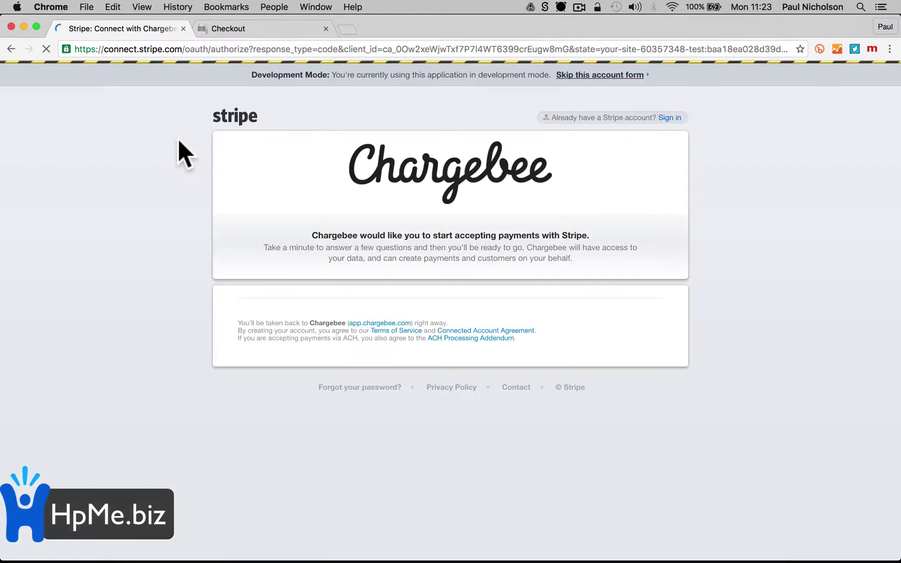
{"action": "left_click", "coordinate": [11, 49]}
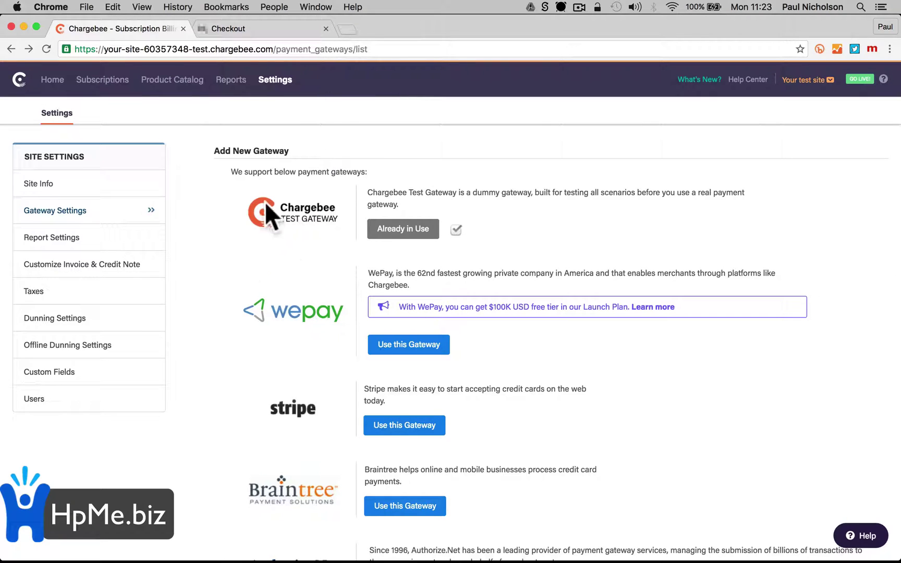
Copy the Annual Monitoring plan's hosted page URL from its details in the Product Catalog
{"action": "left_click", "coordinate": [172, 84]}
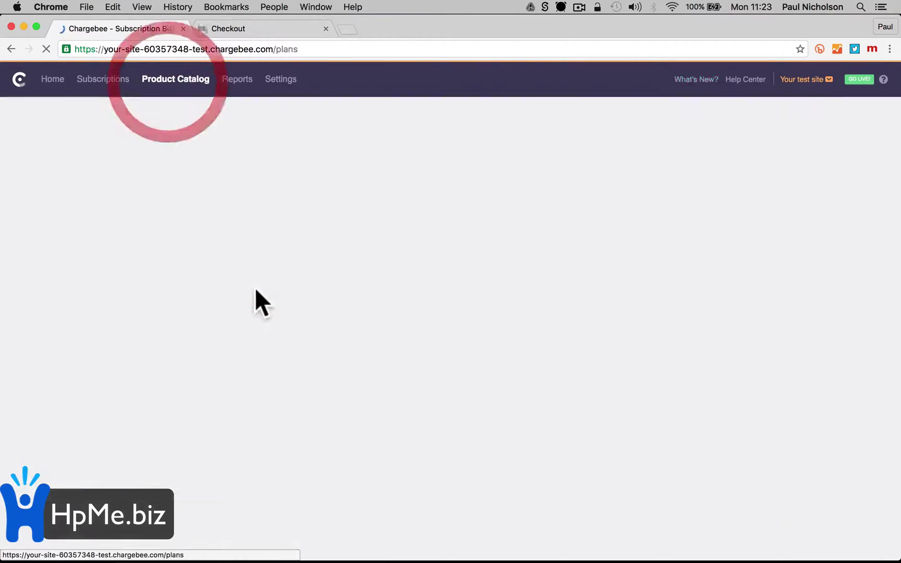
{"action": "left_click", "coordinate": [161, 246]}
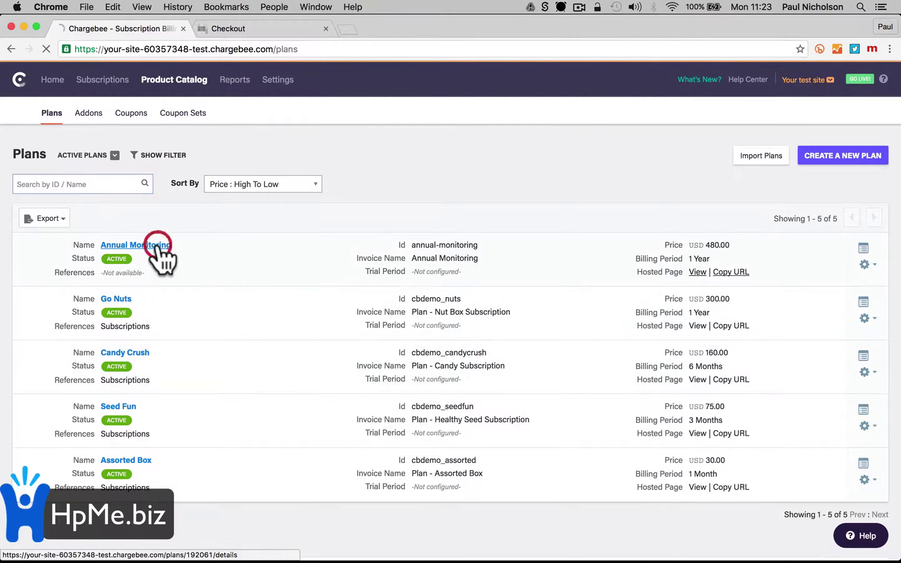
{"action": "scroll", "coordinate": [279, 380], "scroll_direction": "down", "scroll_amount": 5}
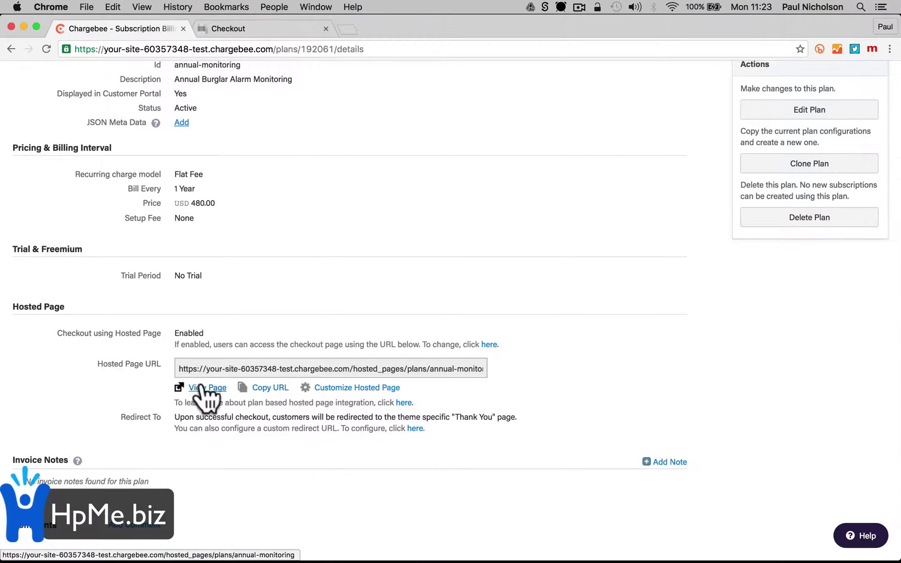
{"action": "left_click", "coordinate": [268, 388]}
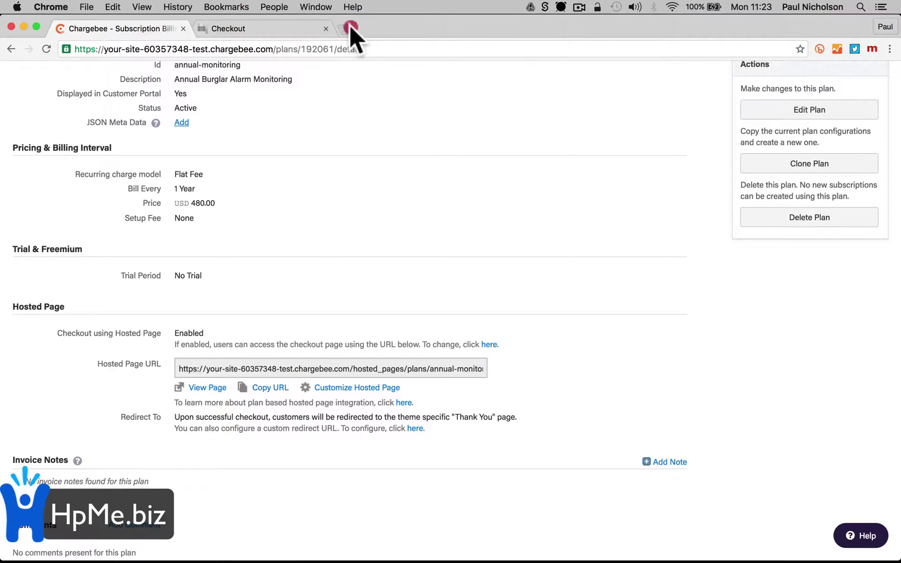
{"action": "left_click", "coordinate": [353, 29]}
Go to hpme.biz and start a new blank WordPress page via + New > Page
{"action": "type", "text": "hpme.b"}
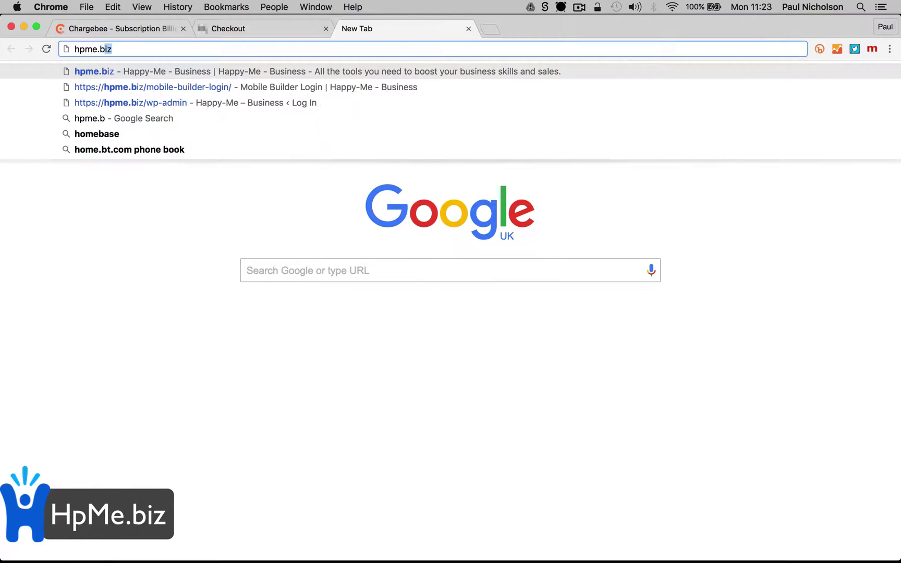
{"action": "key", "text": "Return"}
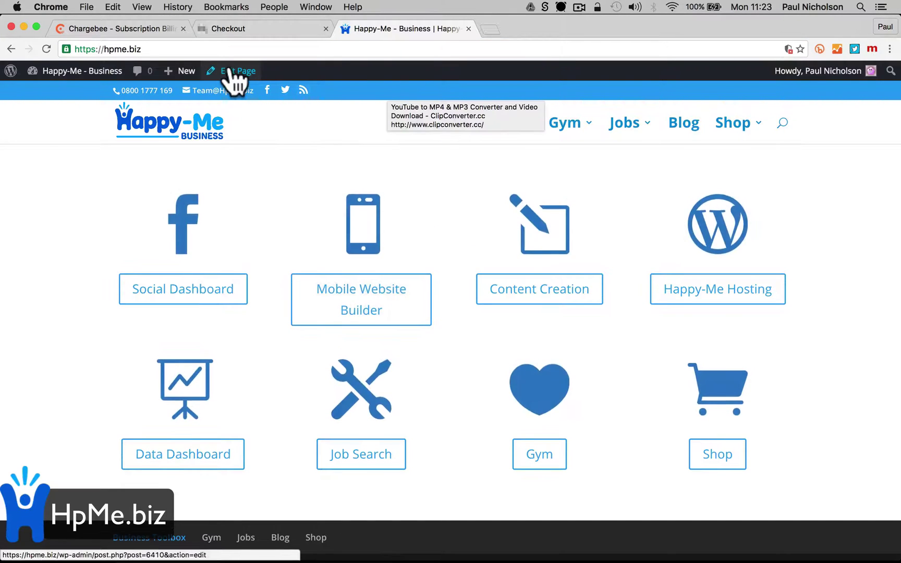
{"action": "mouse_move", "coordinate": [180, 72]}
{"action": "left_click", "coordinate": [189, 127]}
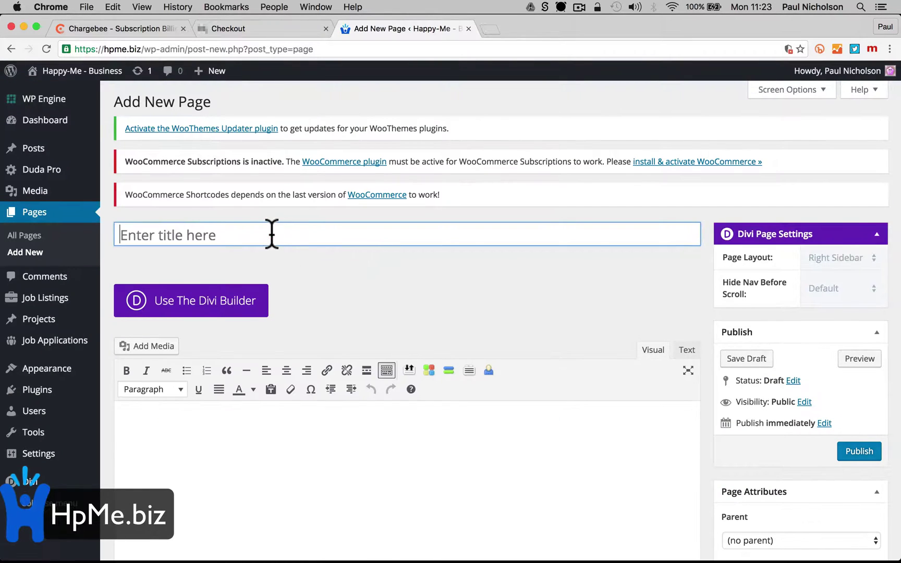
Publish a WordPress page titled 'Thanks For Signing Up' with the text 'Thanks For signing up.'
{"action": "left_click", "coordinate": [272, 234]}
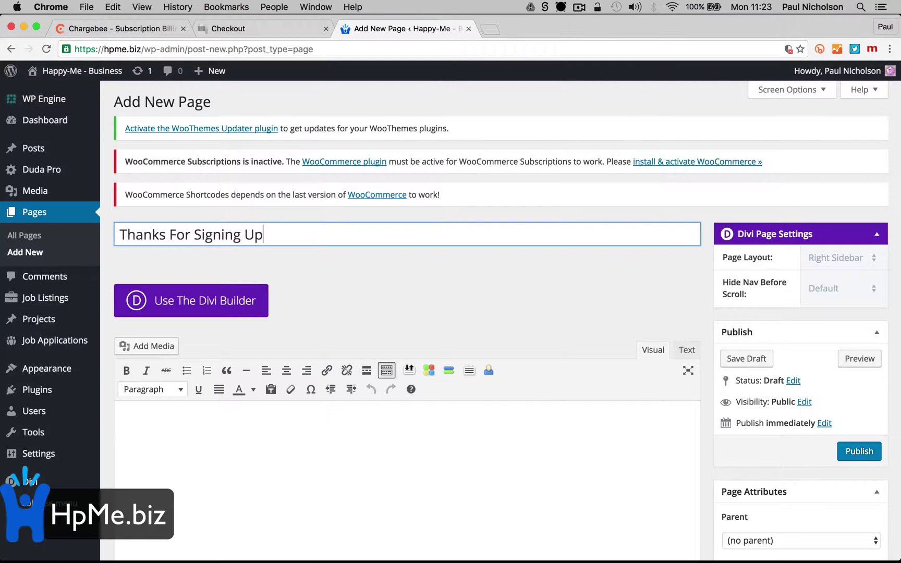
{"action": "key", "text": "Tab"}
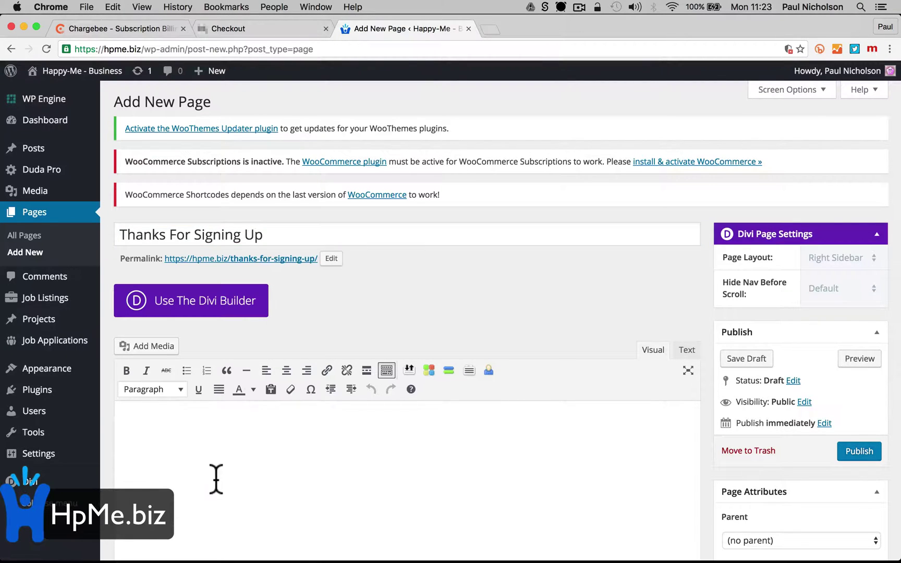
{"action": "left_click", "coordinate": [216, 479]}
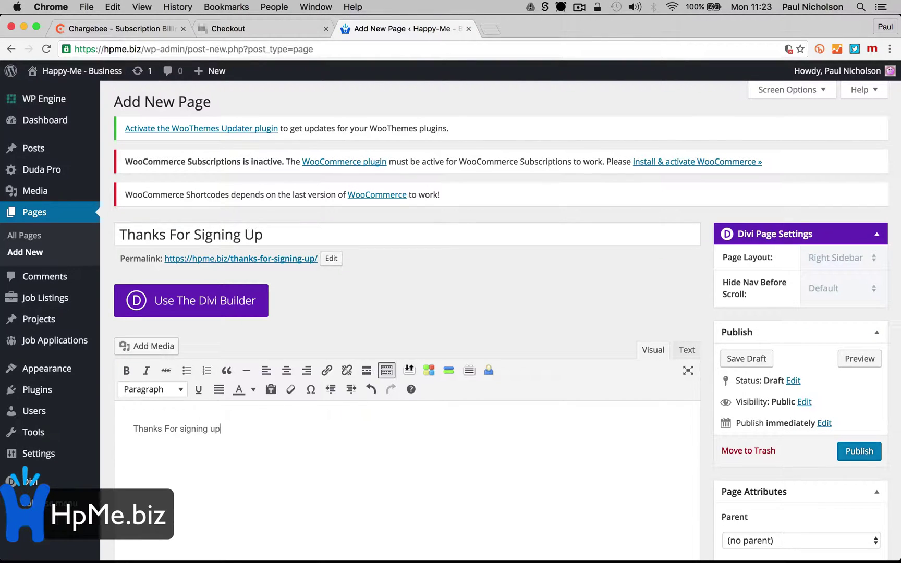
{"action": "scroll", "coordinate": [553, 519], "scroll_direction": "down", "scroll_amount": 3}
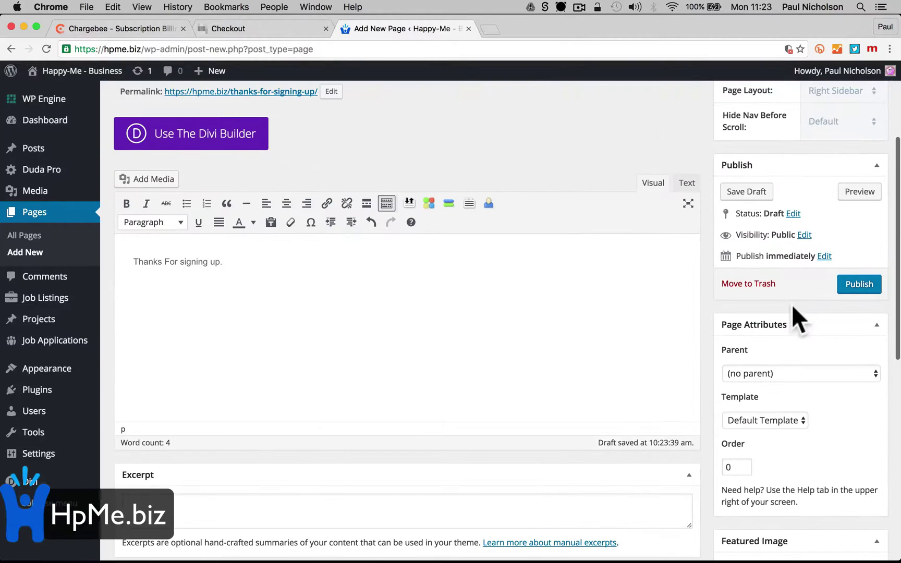
{"action": "left_click", "coordinate": [844, 282]}
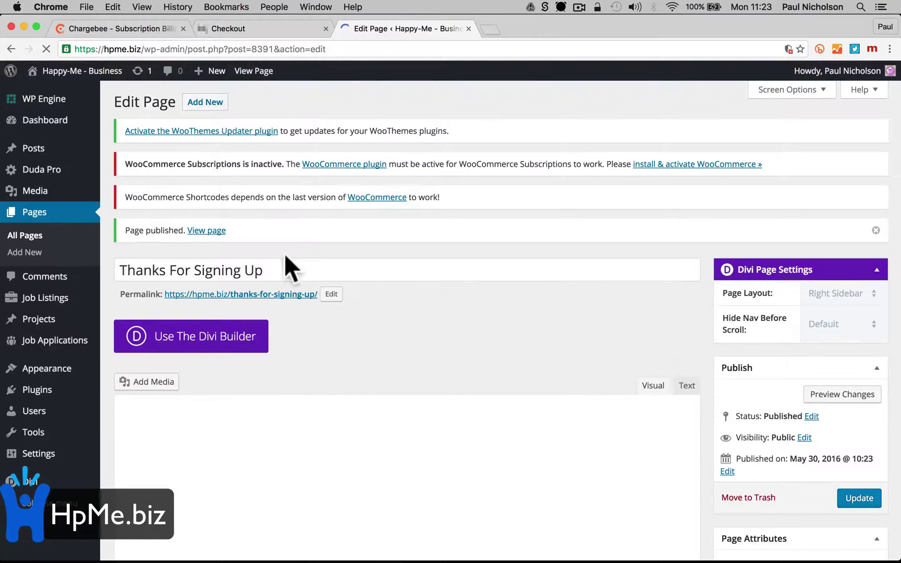
View the published page live and select its hpme.biz/thanks-for-signing-up/ address to copy
{"action": "left_click", "coordinate": [270, 294]}
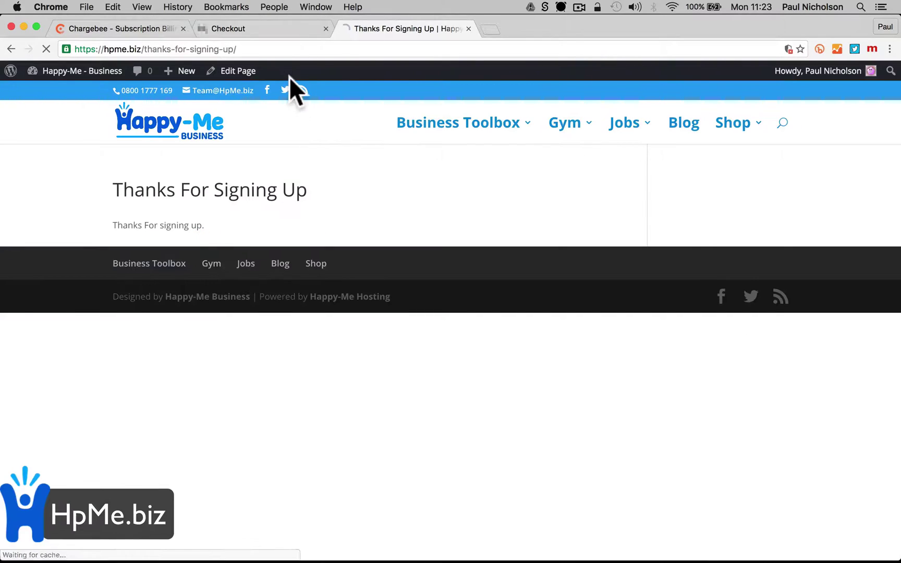
{"action": "left_click", "coordinate": [278, 49]}
{"action": "key", "text": "super+c"}
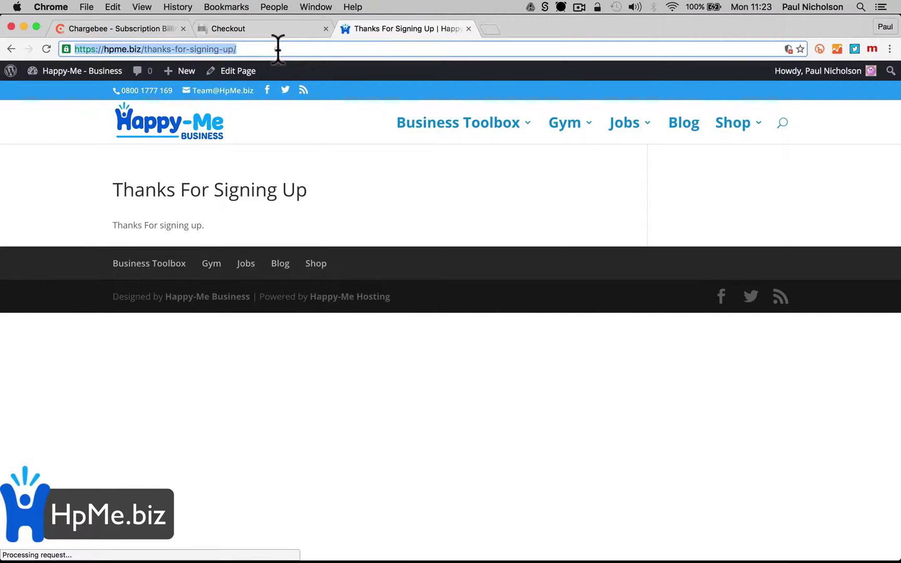
{"action": "right_click", "coordinate": [278, 49]}
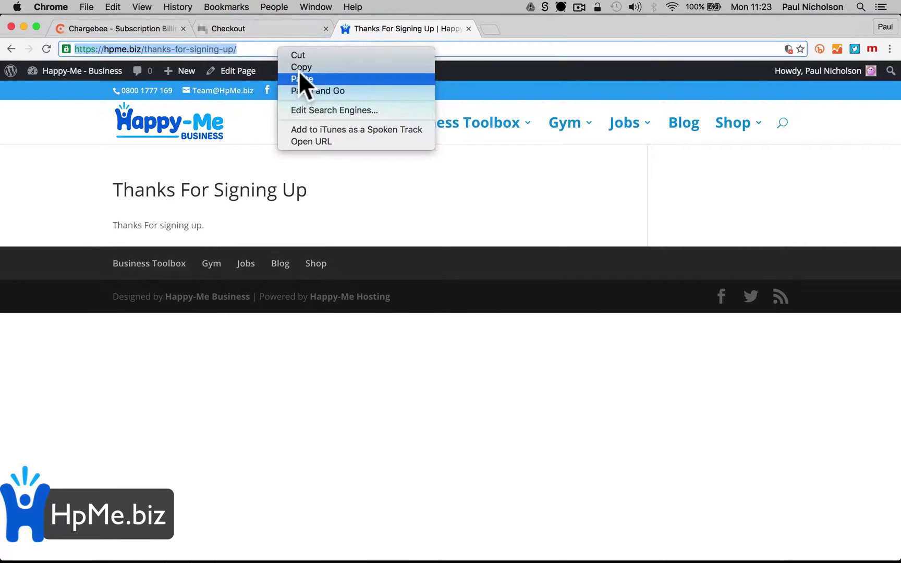
Copy the thank-you page URL and open the Annual Monitoring plan's checkout redirect setting in Chargebee
{"action": "left_click", "coordinate": [297, 67]}
{"action": "left_click", "coordinate": [136, 32]}
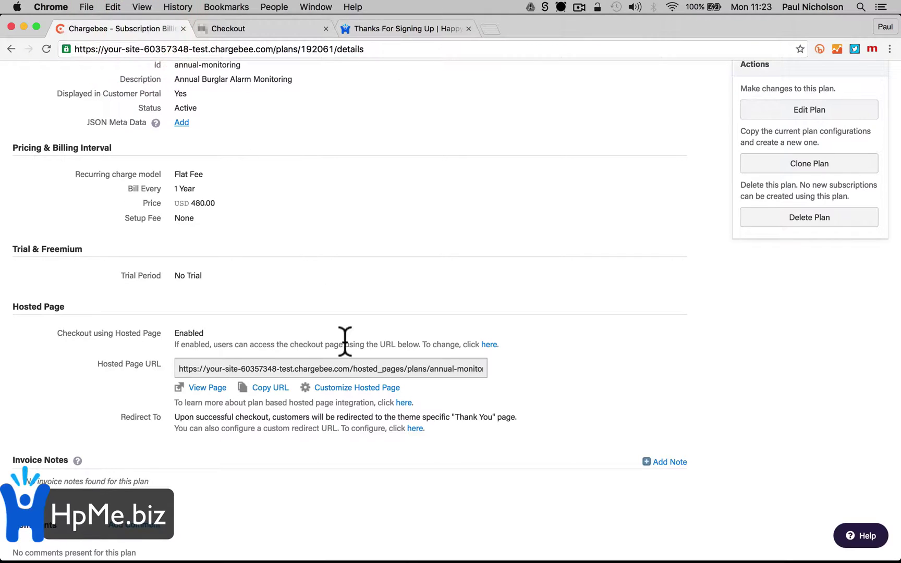
{"action": "scroll", "coordinate": [345, 342], "scroll_direction": "down", "scroll_amount": 2}
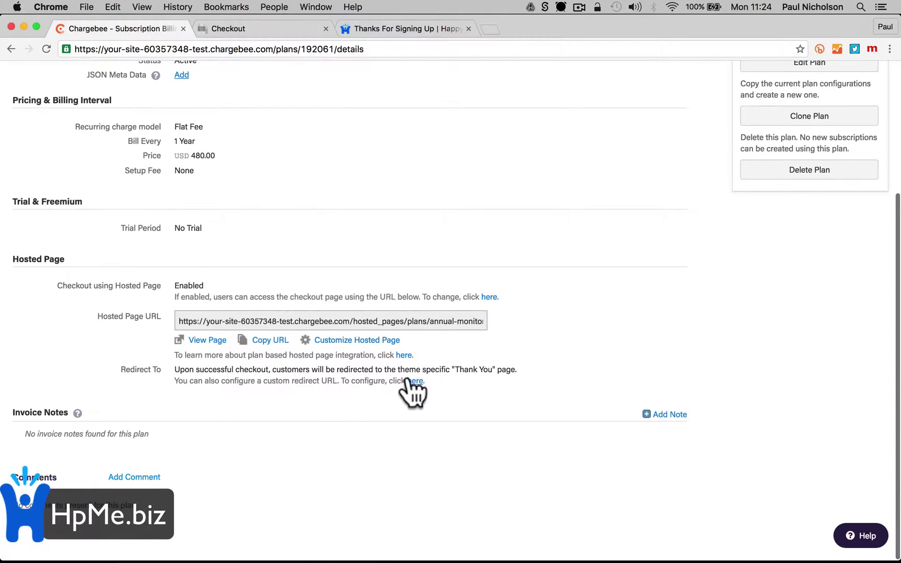
{"action": "left_click", "coordinate": [409, 381]}
{"action": "scroll", "coordinate": [363, 412], "scroll_direction": "down", "scroll_amount": 8}
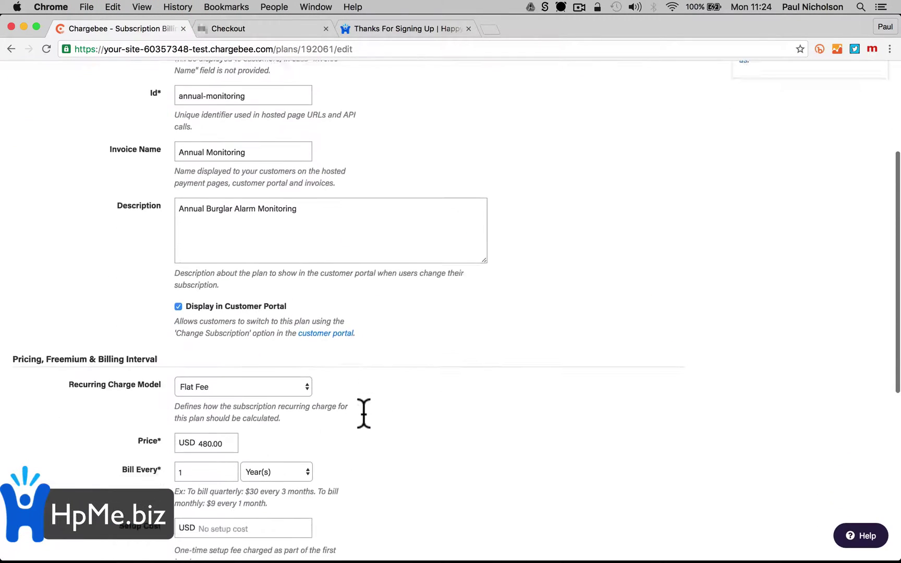
{"action": "scroll", "coordinate": [363, 413], "scroll_direction": "down", "scroll_amount": 10}
{"action": "left_click", "coordinate": [178, 485]}
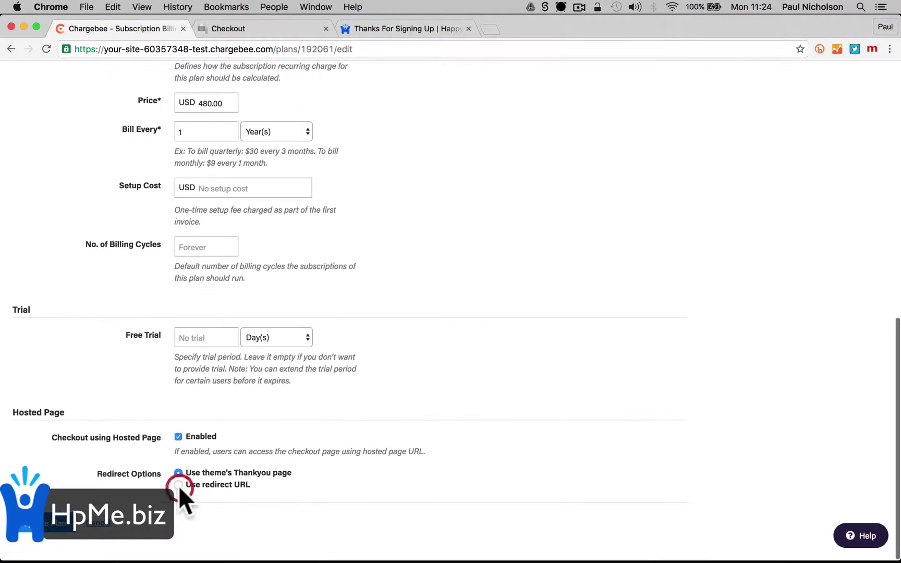
{"action": "right_click", "coordinate": [223, 498]}
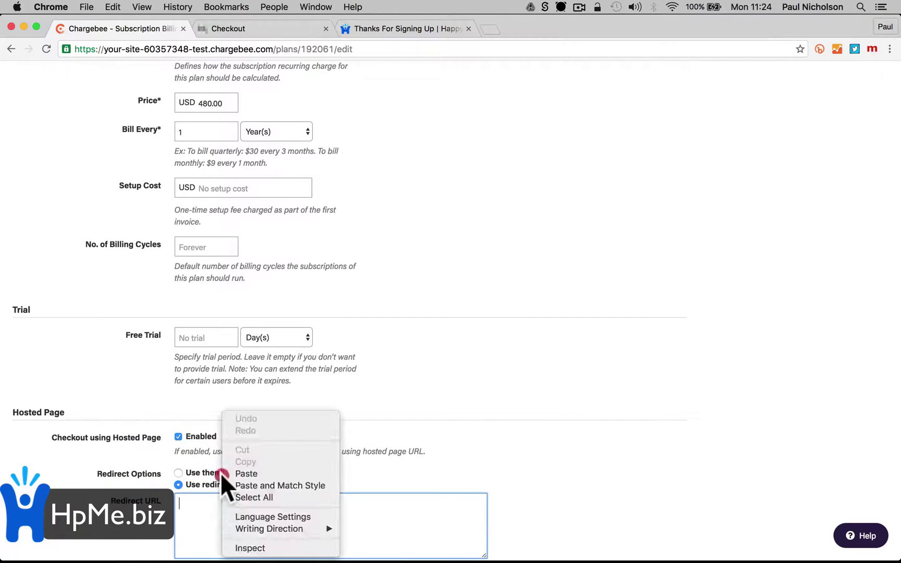
{"action": "left_click", "coordinate": [220, 472]}
{"action": "scroll", "coordinate": [213, 478], "scroll_direction": "down", "scroll_amount": 3}
{"action": "key", "text": "super+v"}
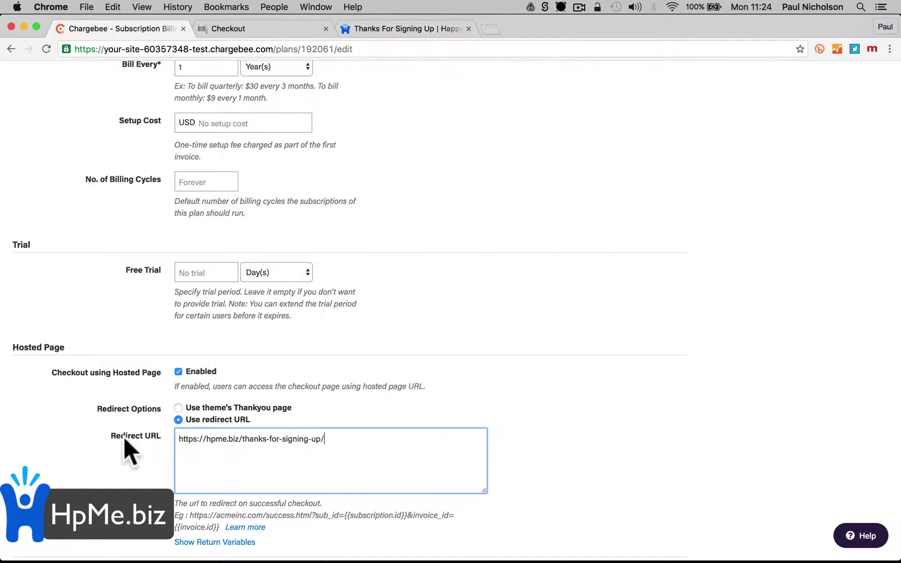
{"action": "scroll", "coordinate": [123, 436], "scroll_direction": "down", "scroll_amount": 3}
{"action": "left_click", "coordinate": [50, 522]}
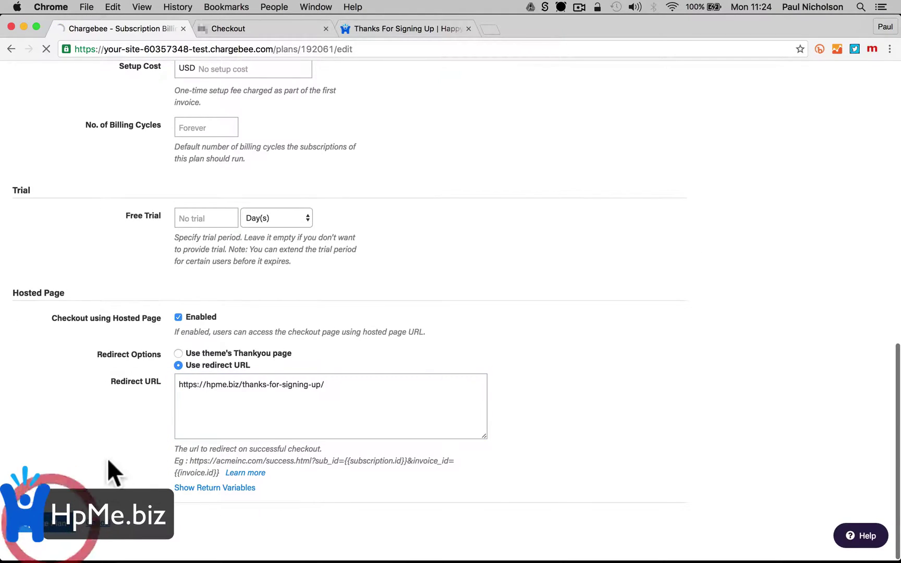
{"action": "scroll", "coordinate": [319, 275], "scroll_direction": "down", "scroll_amount": 5}
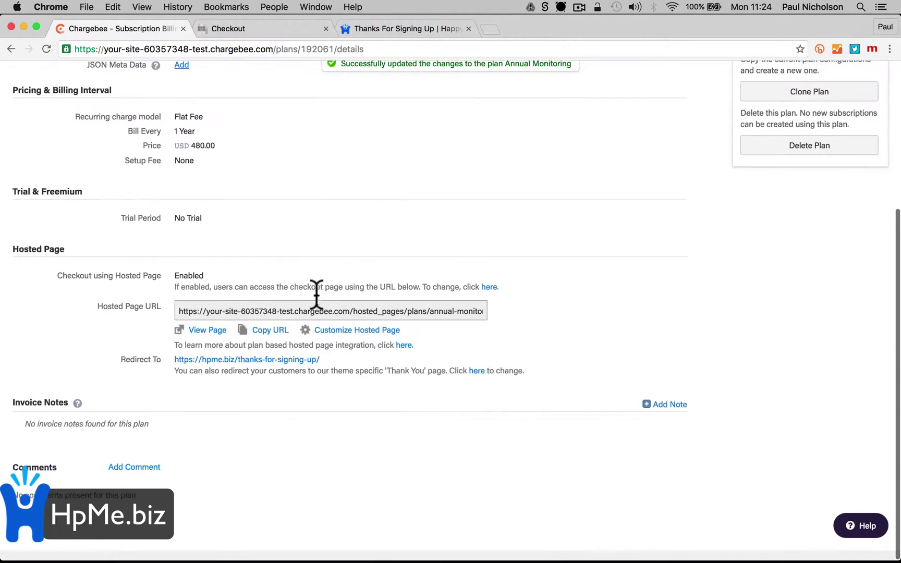
{"action": "left_click", "coordinate": [265, 329]}
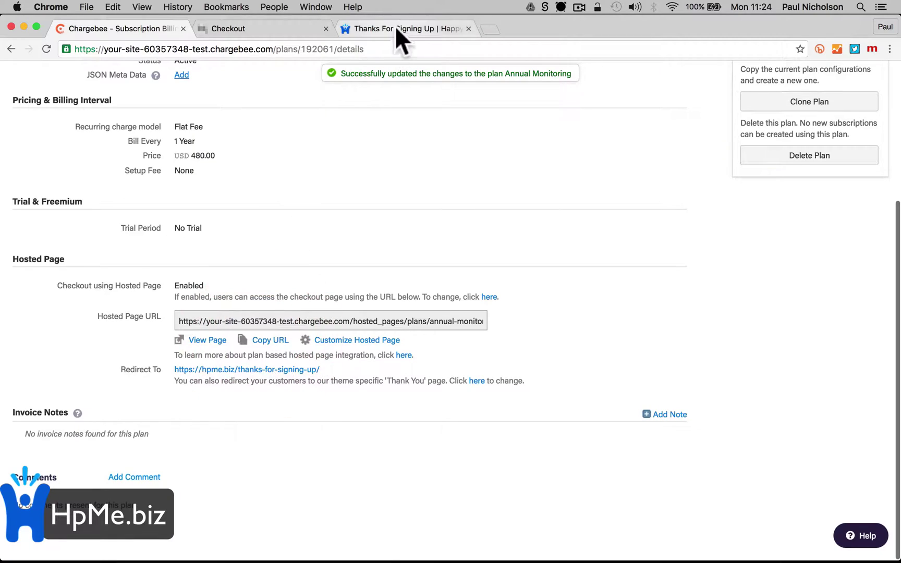
Go from the live thank-you page to the hpme.biz home page and open it for editing
{"action": "left_click", "coordinate": [397, 29]}
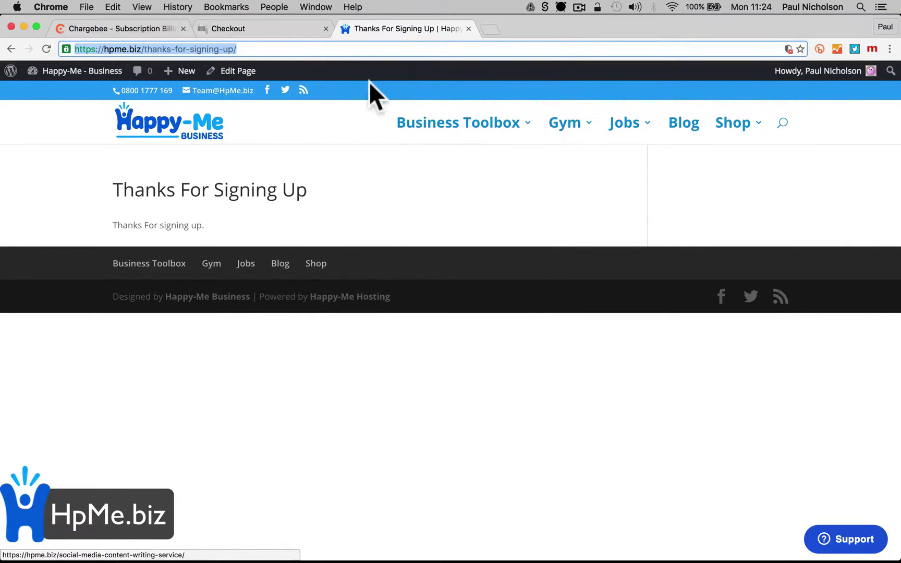
{"action": "mouse_move", "coordinate": [395, 158]}
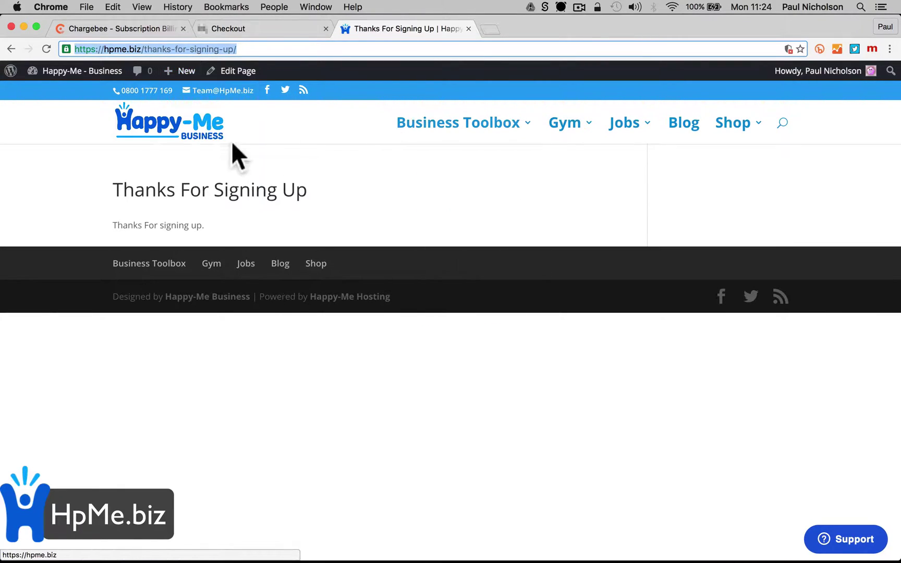
{"action": "left_click", "coordinate": [169, 132]}
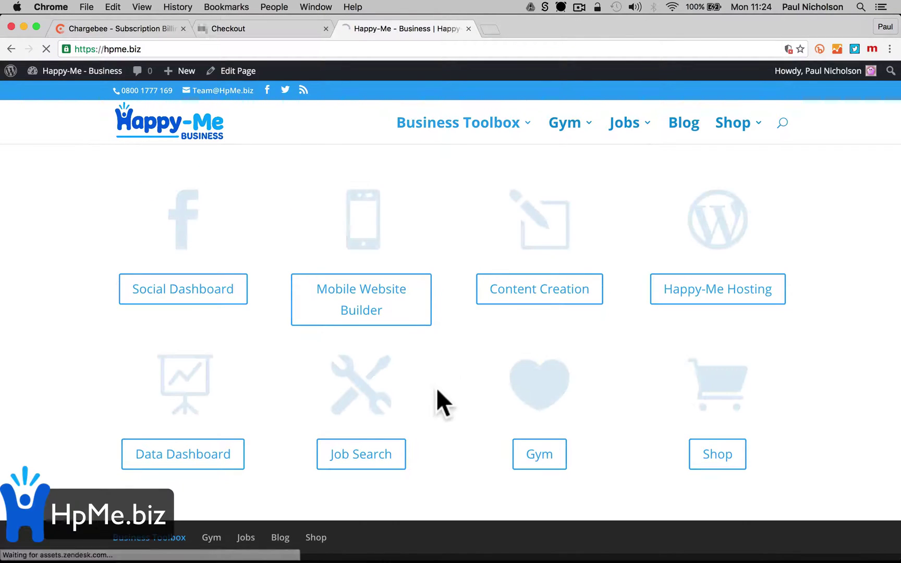
{"action": "scroll", "coordinate": [571, 420], "scroll_direction": "down", "scroll_amount": 1}
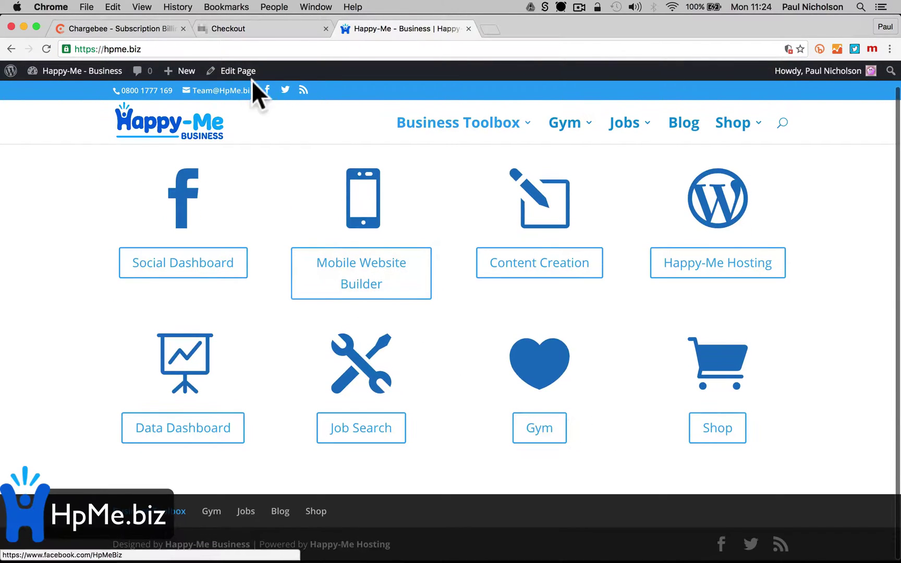
{"action": "left_click", "coordinate": [237, 70]}
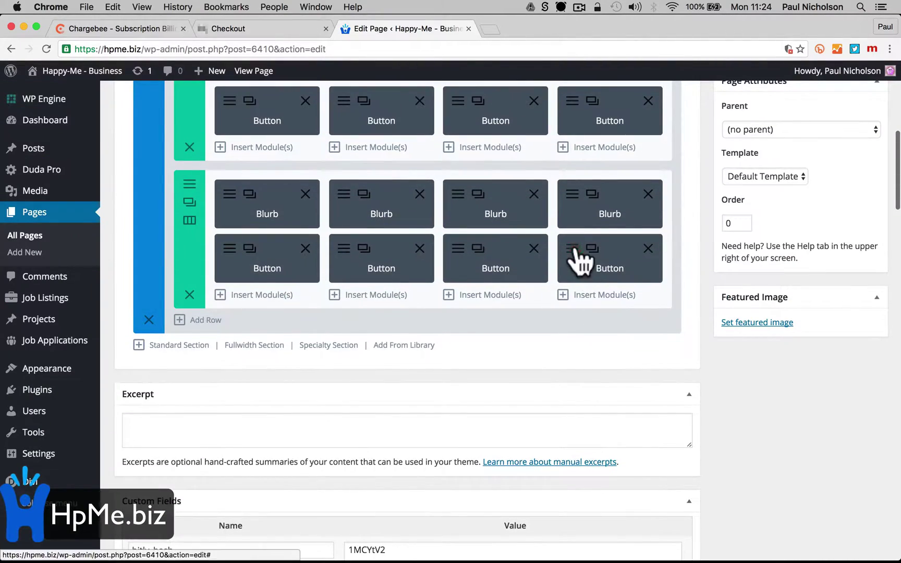
Point the Shop button at the Annual Monitoring hosted checkout URL and relabel it 'Buy Monitoring'
{"action": "left_click", "coordinate": [580, 250]}
{"action": "triple_click", "coordinate": [384, 221]}
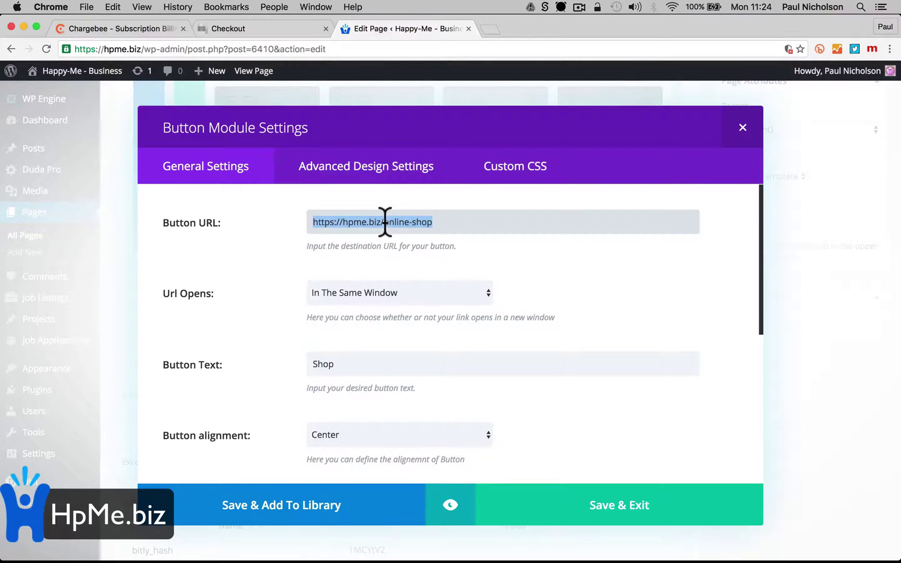
{"action": "key", "text": "super+v"}
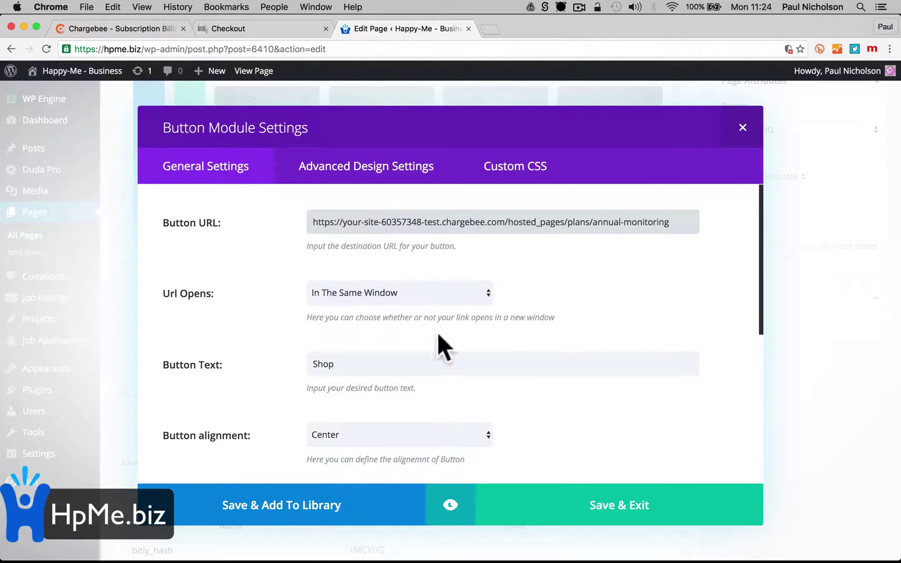
{"action": "scroll", "coordinate": [455, 372], "scroll_direction": "down", "scroll_amount": 3}
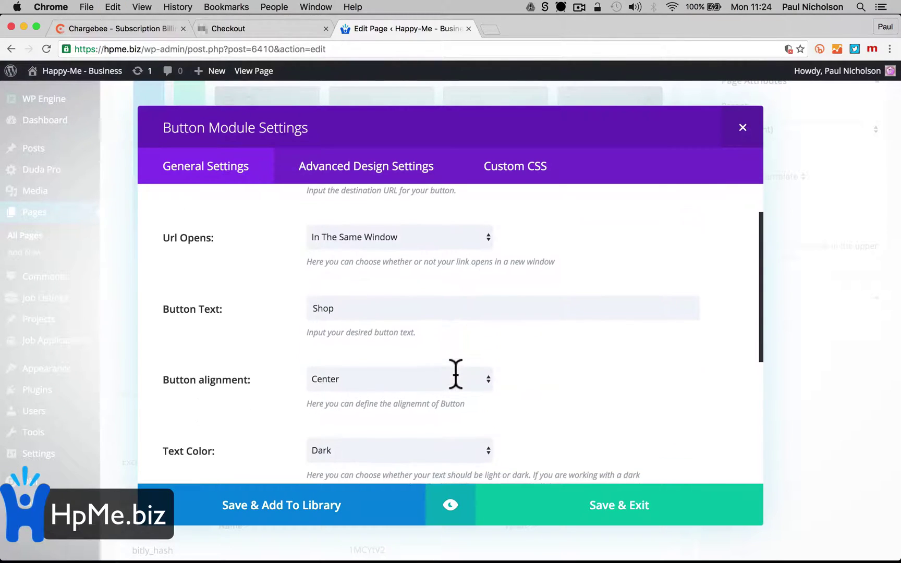
{"action": "double_click", "coordinate": [405, 313]}
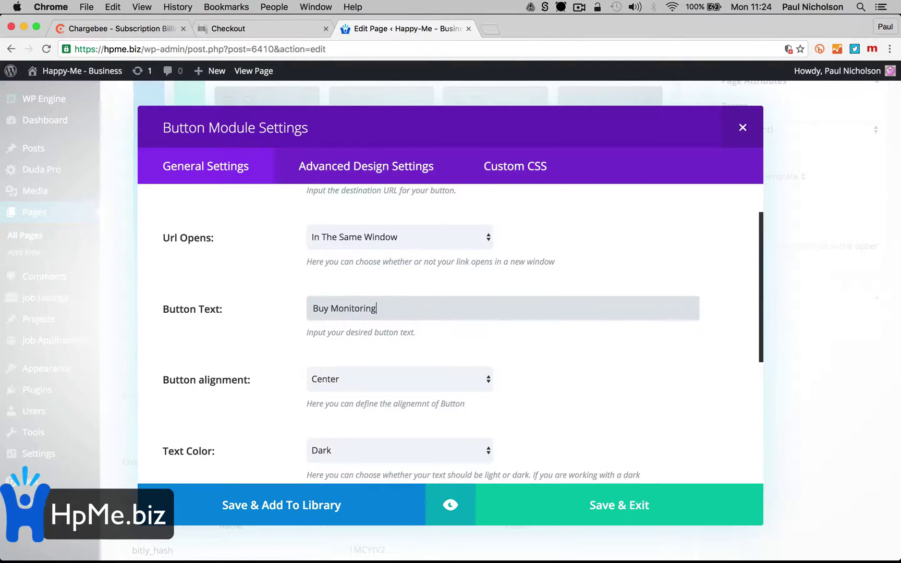
{"action": "left_click", "coordinate": [576, 508]}
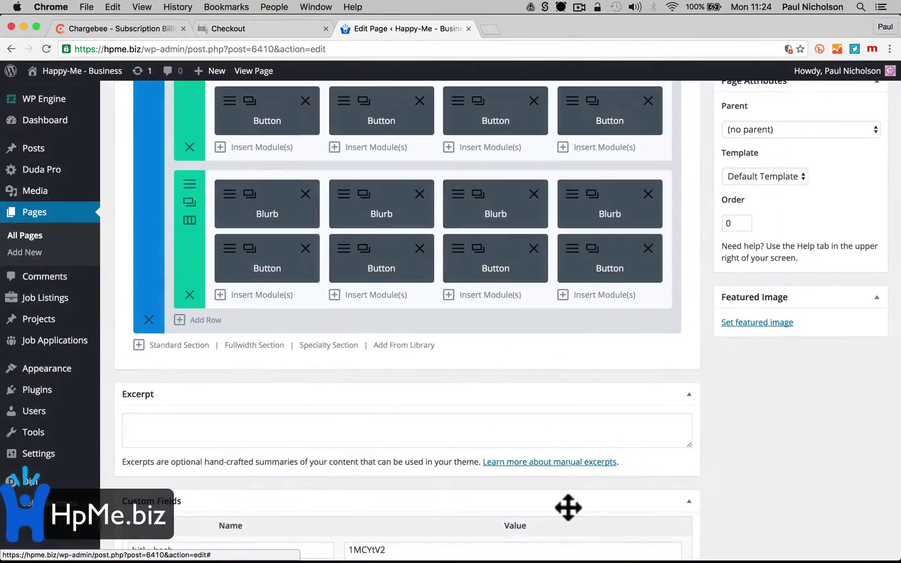
Update the home page and view it live
{"action": "scroll", "coordinate": [623, 416], "scroll_direction": "up", "scroll_amount": 10}
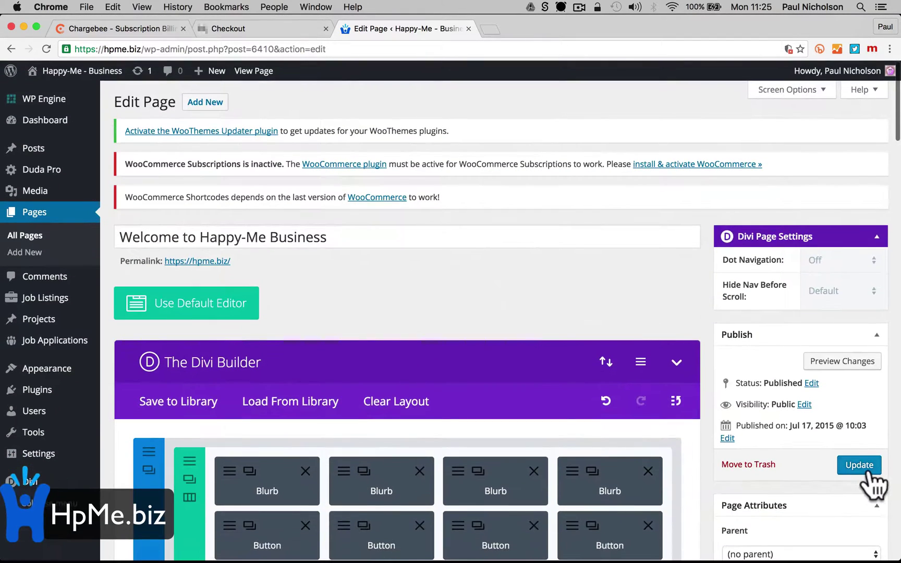
{"action": "left_click", "coordinate": [866, 470]}
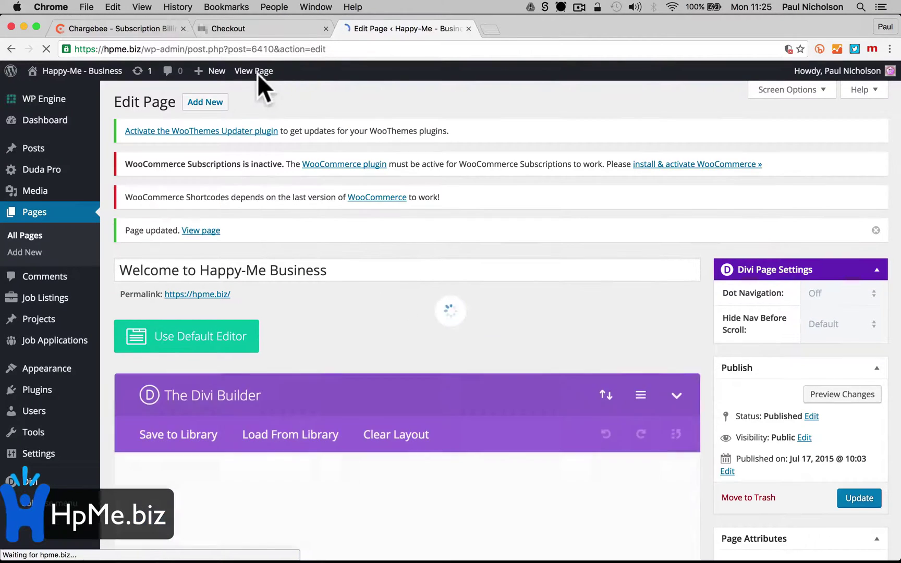
{"action": "left_click", "coordinate": [257, 71]}
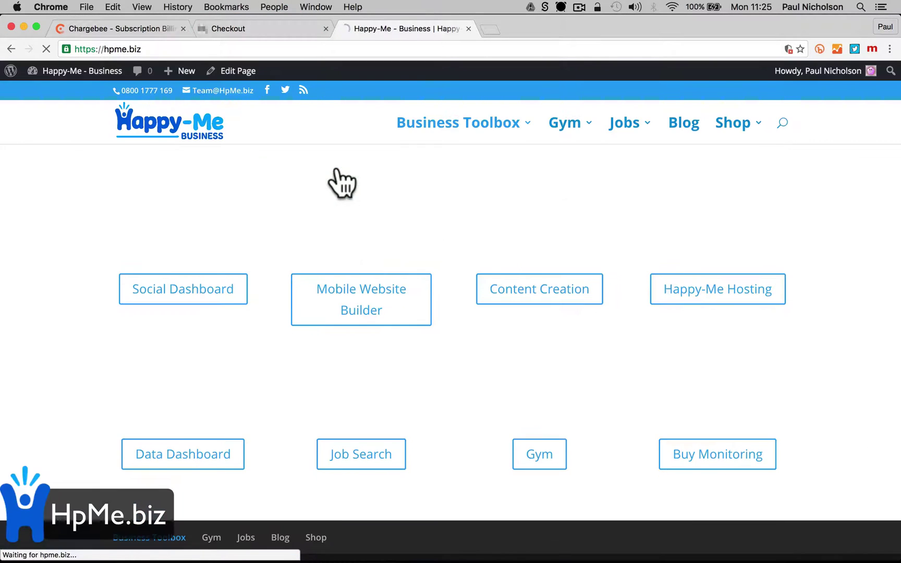
Review the earlier Chargebee checkout page and close it
{"action": "left_click", "coordinate": [205, 29]}
{"action": "scroll", "coordinate": [164, 251], "scroll_direction": "down", "scroll_amount": 3}
{"action": "scroll", "coordinate": [155, 212], "scroll_direction": "up", "scroll_amount": 3}
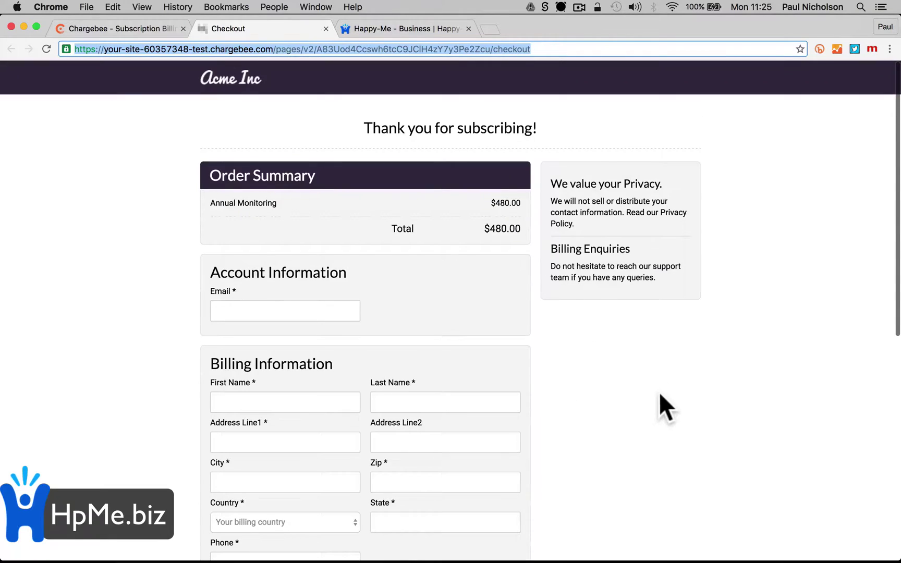
{"action": "scroll", "coordinate": [660, 406], "scroll_direction": "down", "scroll_amount": 8}
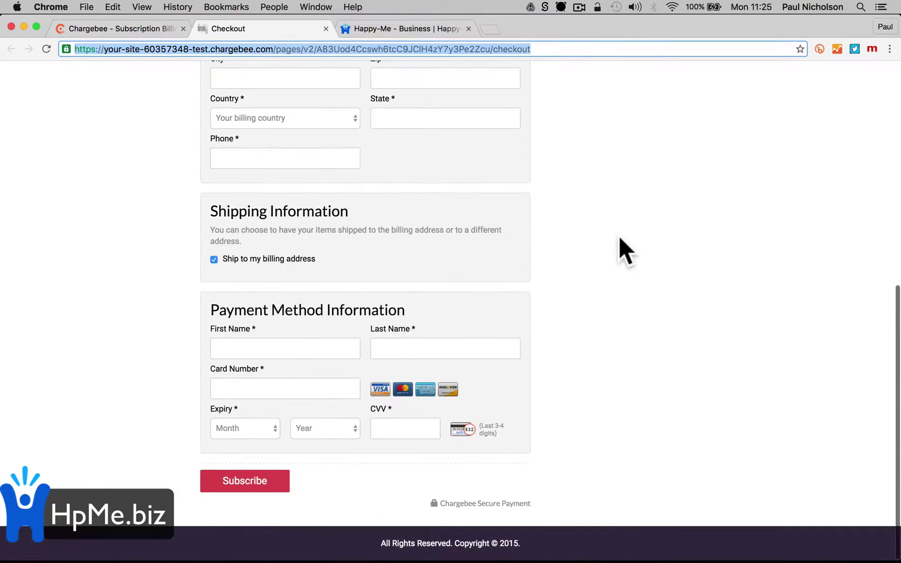
{"action": "scroll", "coordinate": [605, 234], "scroll_direction": "up", "scroll_amount": 5}
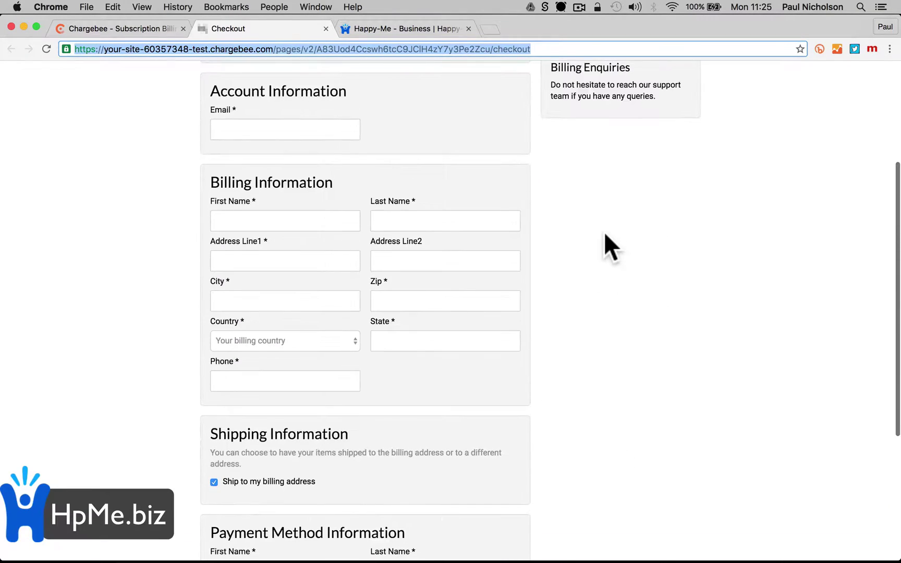
{"action": "scroll", "coordinate": [604, 233], "scroll_direction": "up", "scroll_amount": 1}
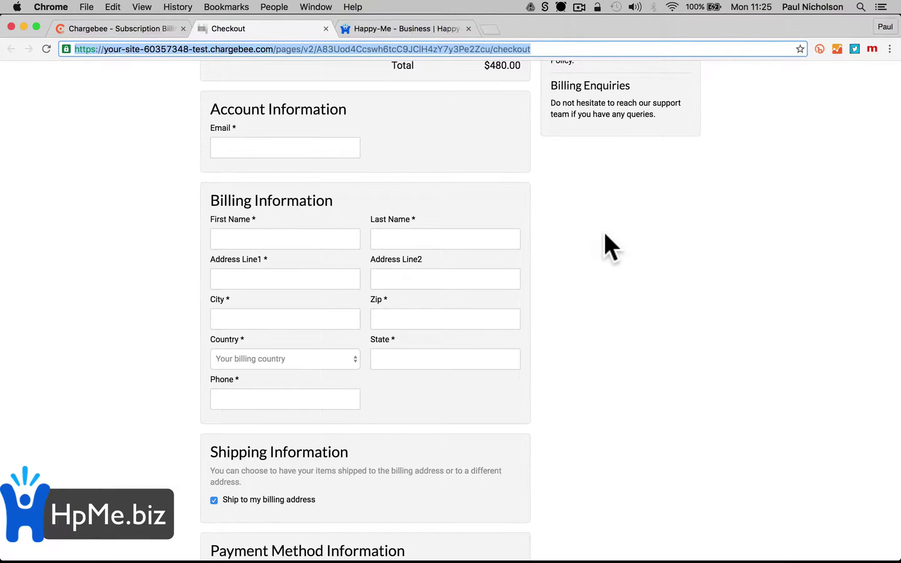
{"action": "scroll", "coordinate": [416, 162], "scroll_direction": "up", "scroll_amount": 5}
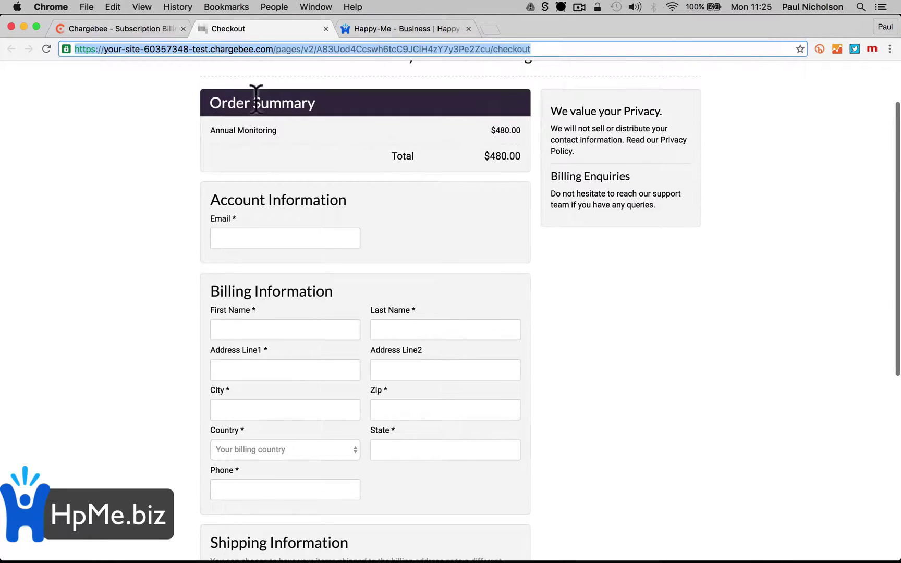
{"action": "left_click", "coordinate": [325, 29]}
Return to the Annual Monitoring plan, go to Chargebee's Home dashboard, then back to the Happy-Me site
{"action": "left_click", "coordinate": [117, 28]}
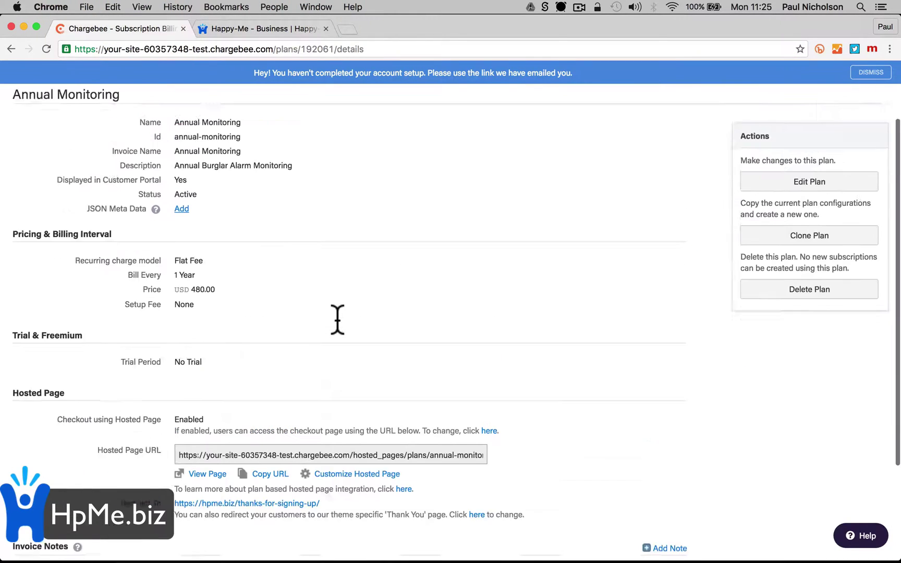
{"action": "scroll", "coordinate": [336, 318], "scroll_direction": "up", "scroll_amount": 4}
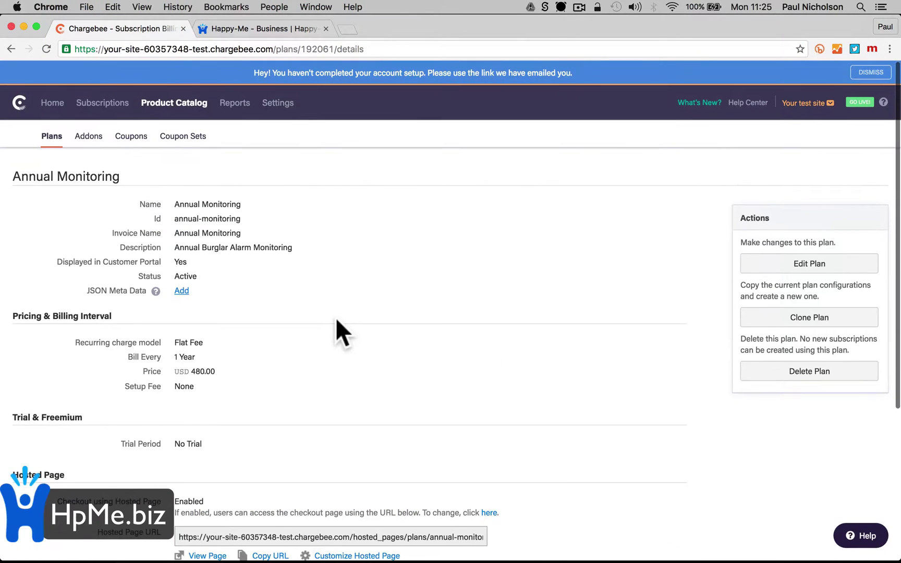
{"action": "scroll", "coordinate": [335, 317], "scroll_direction": "down", "scroll_amount": 5}
{"action": "scroll", "coordinate": [335, 317], "scroll_direction": "up", "scroll_amount": 6}
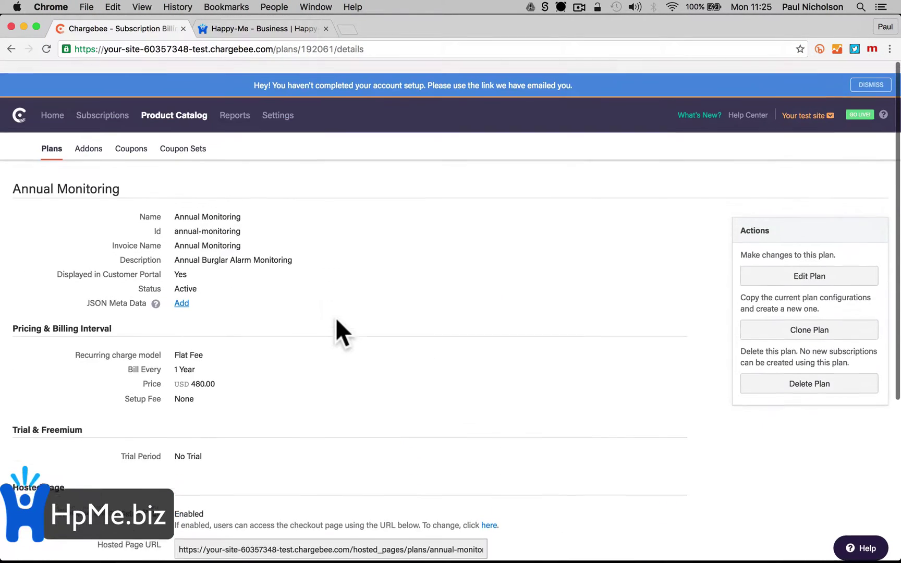
{"action": "left_click", "coordinate": [52, 103]}
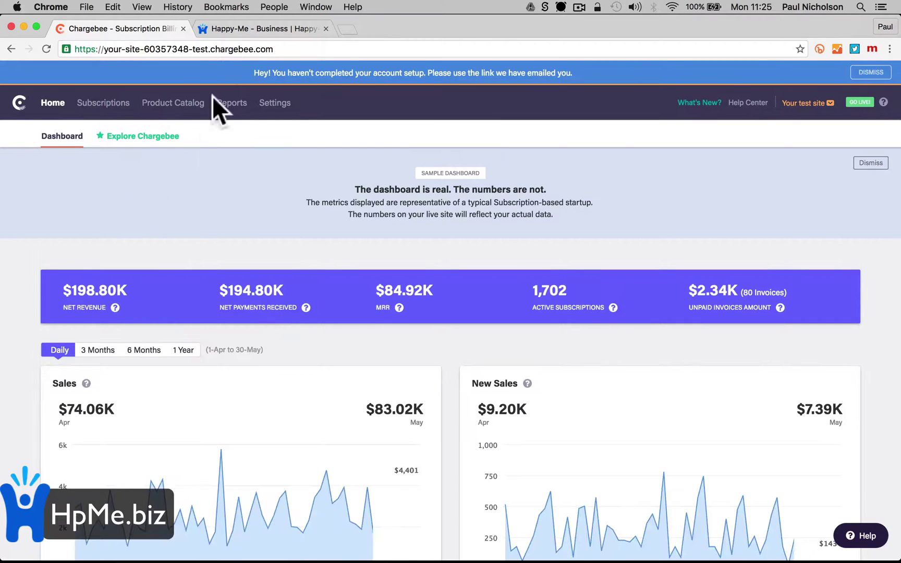
{"action": "left_click", "coordinate": [256, 26]}
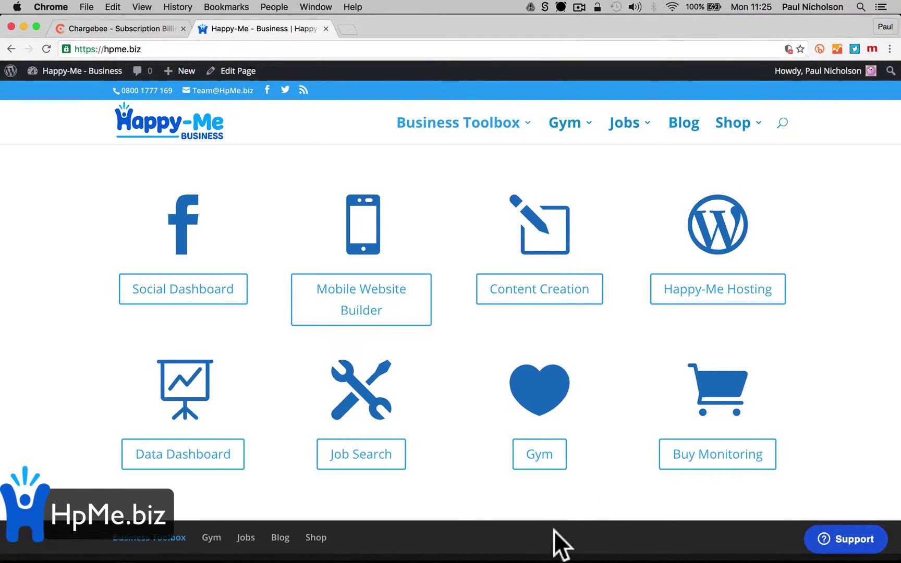
Open checkout via Buy Monitoring and autofill the e-mail, placeholder 'test' names and street address
{"action": "left_click", "coordinate": [738, 458]}
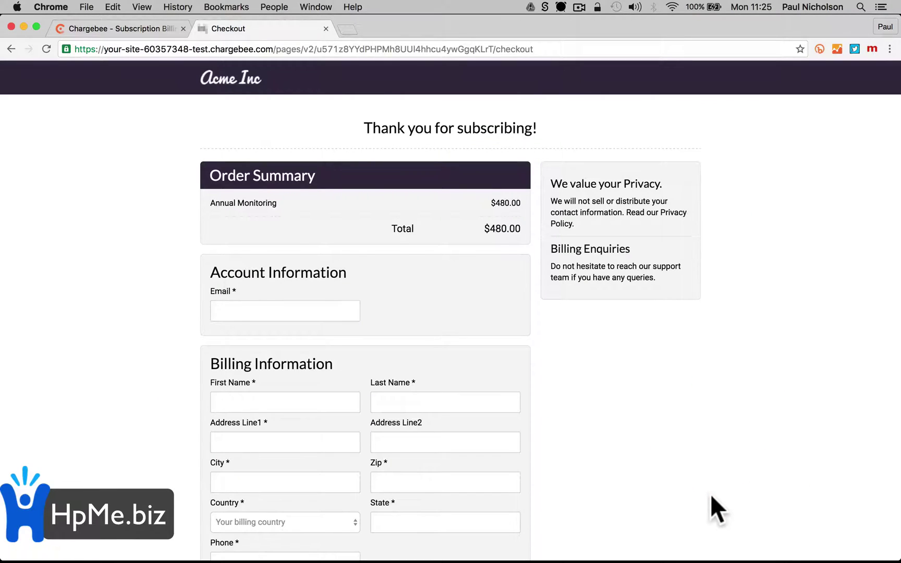
{"action": "scroll", "coordinate": [676, 334], "scroll_direction": "down", "scroll_amount": 5}
{"action": "left_click", "coordinate": [259, 170]}
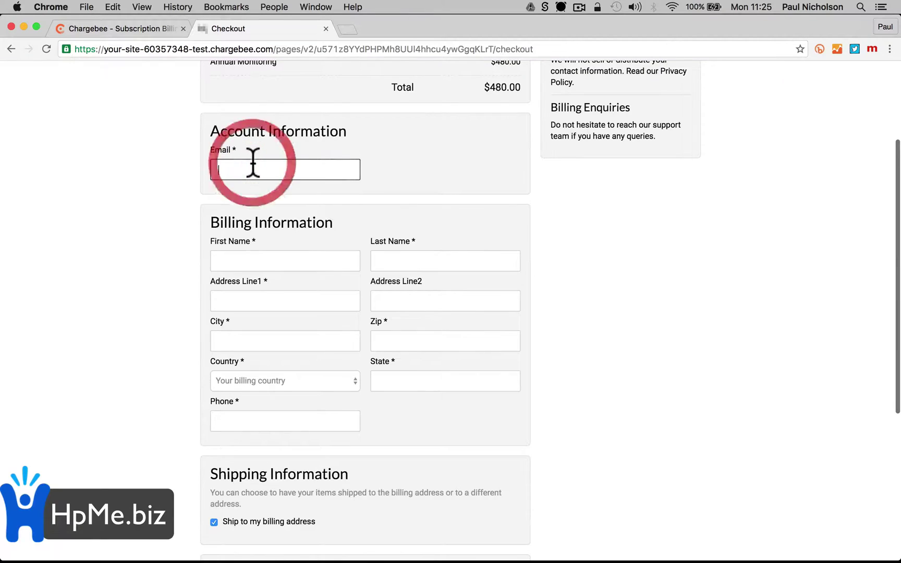
{"action": "type", "text": "te"}
{"action": "key", "text": "Down"}
{"action": "key", "text": "Return"}
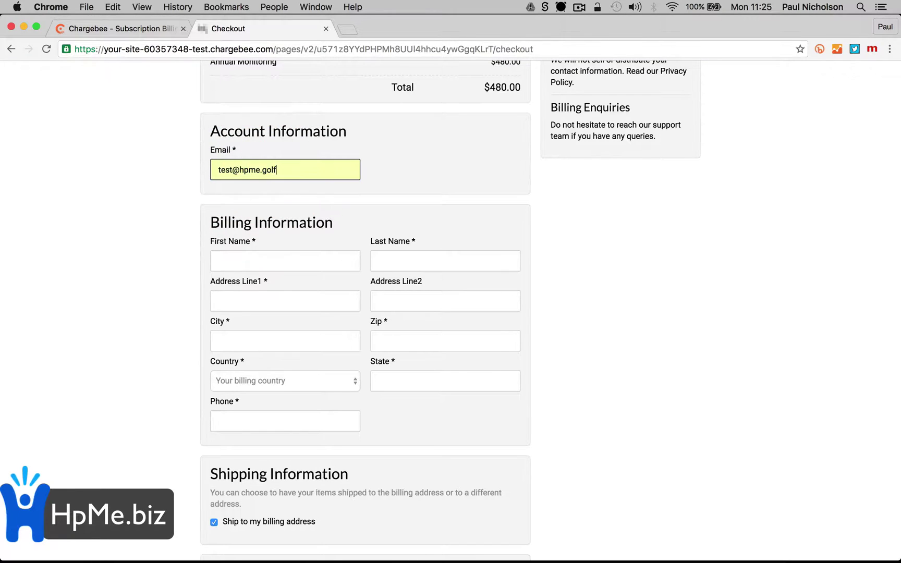
{"action": "left_click", "coordinate": [274, 269]}
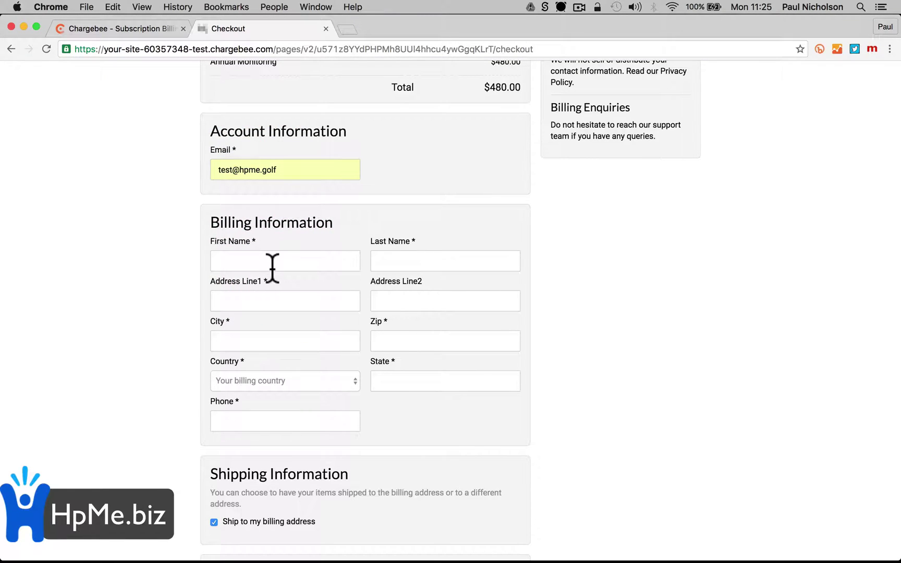
{"action": "left_click", "coordinate": [272, 263]}
{"action": "type", "text": "test"}
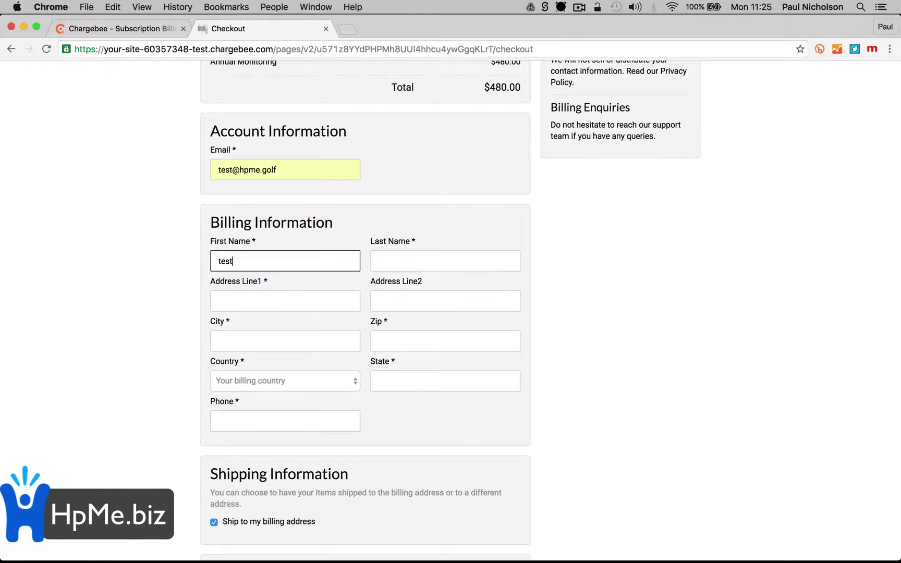
{"action": "left_click", "coordinate": [379, 261]}
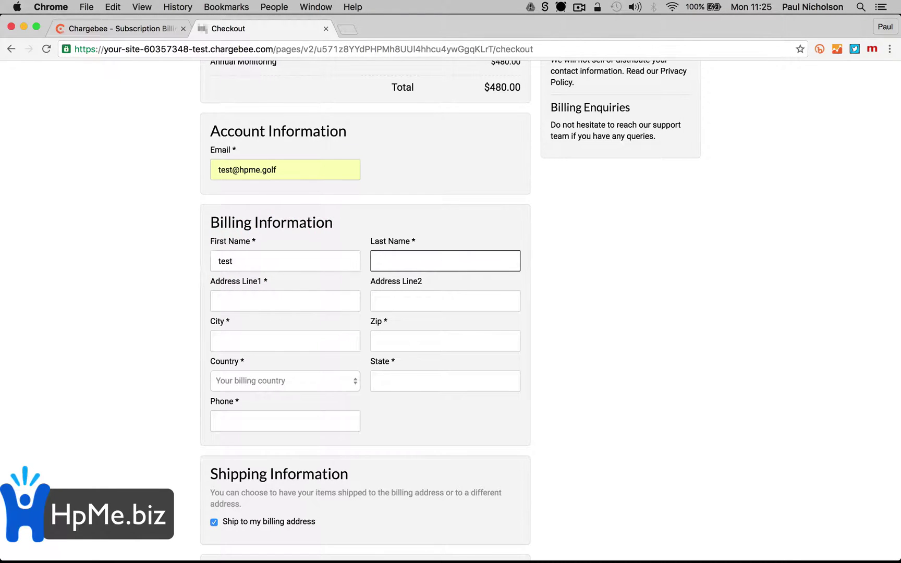
{"action": "type", "text": "test"}
{"action": "left_click", "coordinate": [219, 301]}
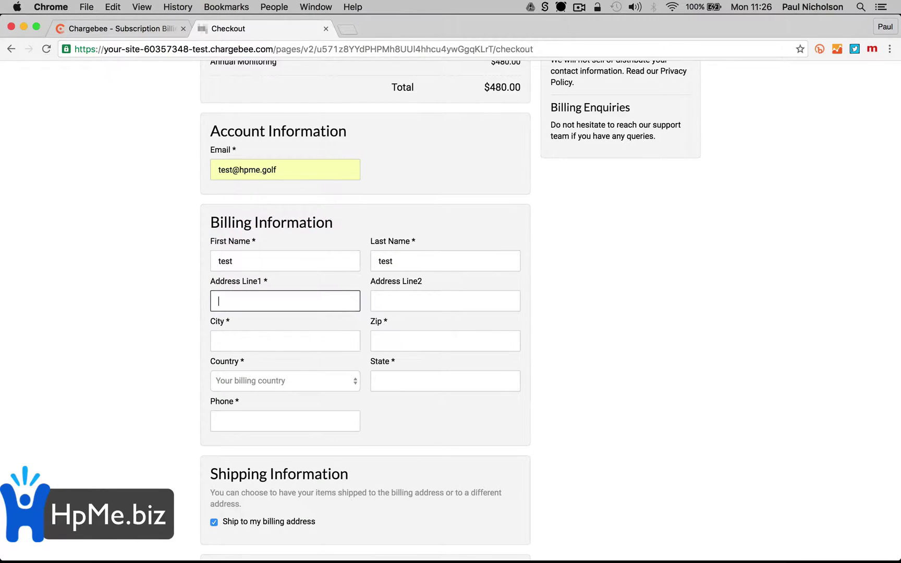
{"action": "type", "text": "25"}
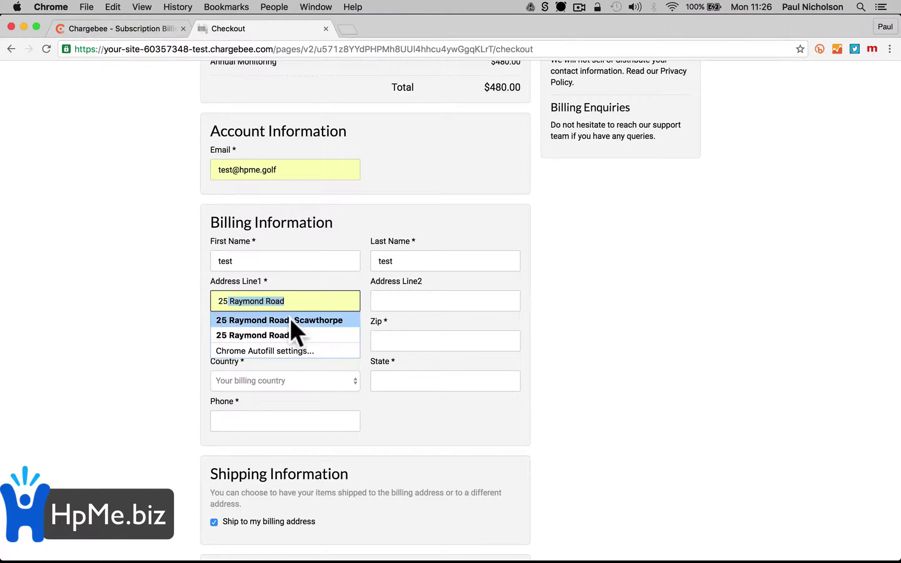
{"action": "left_click", "coordinate": [290, 318]}
{"action": "scroll", "coordinate": [434, 395], "scroll_direction": "down", "scroll_amount": 5}
{"action": "scroll", "coordinate": [435, 395], "scroll_direction": "up", "scroll_amount": 2}
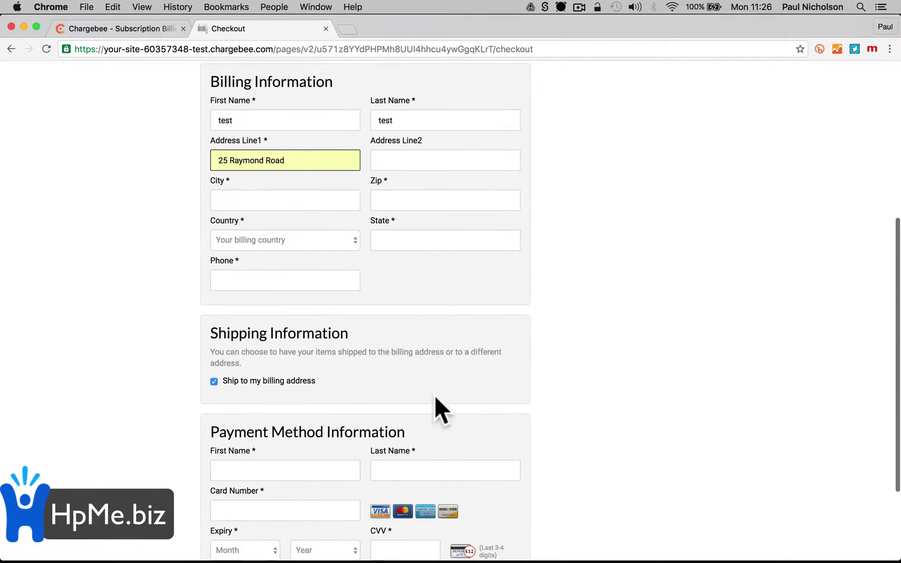
Replace the placeholder 'test' billing names with the customer's first and last name
{"action": "left_click", "coordinate": [447, 161]}
{"action": "double_click", "coordinate": [261, 120]}
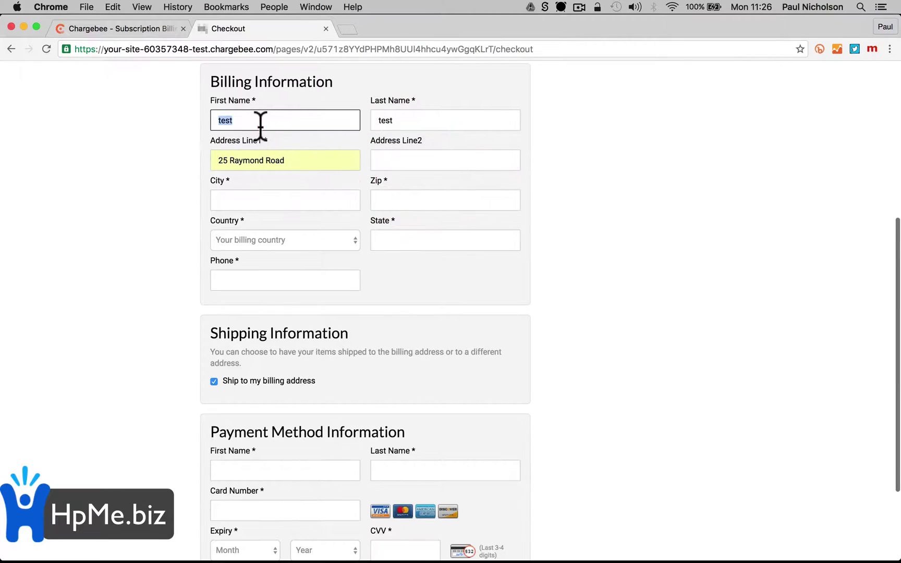
{"action": "left_click", "coordinate": [253, 135]}
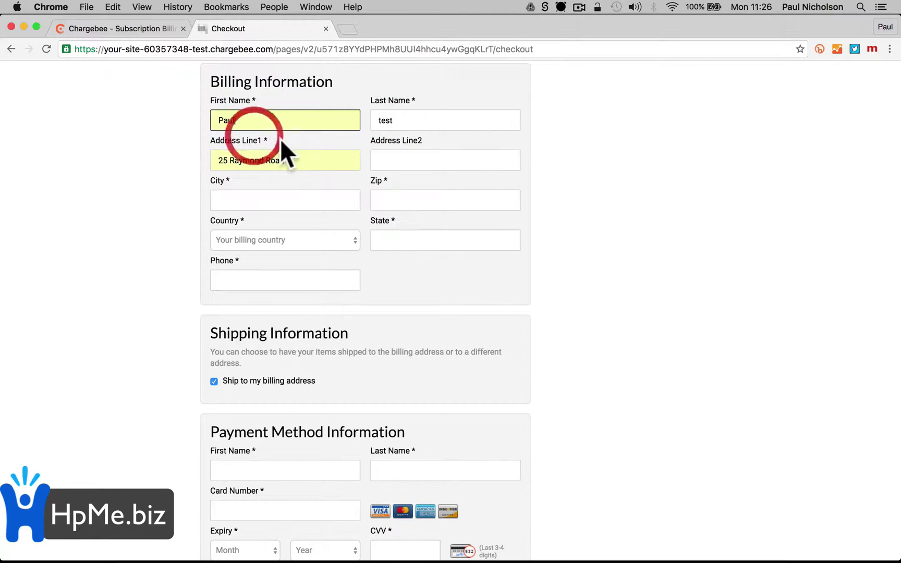
{"action": "left_click", "coordinate": [409, 115]}
{"action": "left_click", "coordinate": [394, 160]}
{"action": "left_click", "coordinate": [395, 121]}
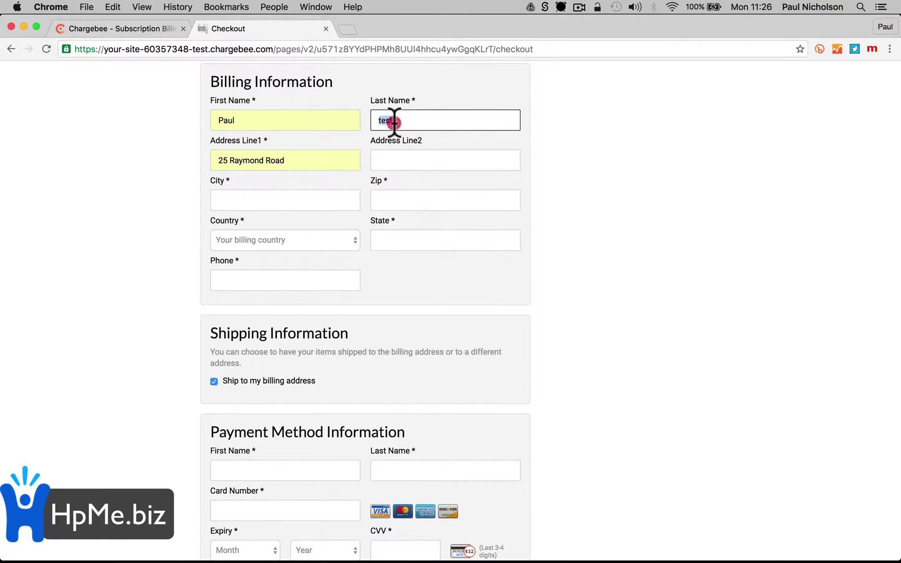
{"action": "double_click", "coordinate": [395, 120]}
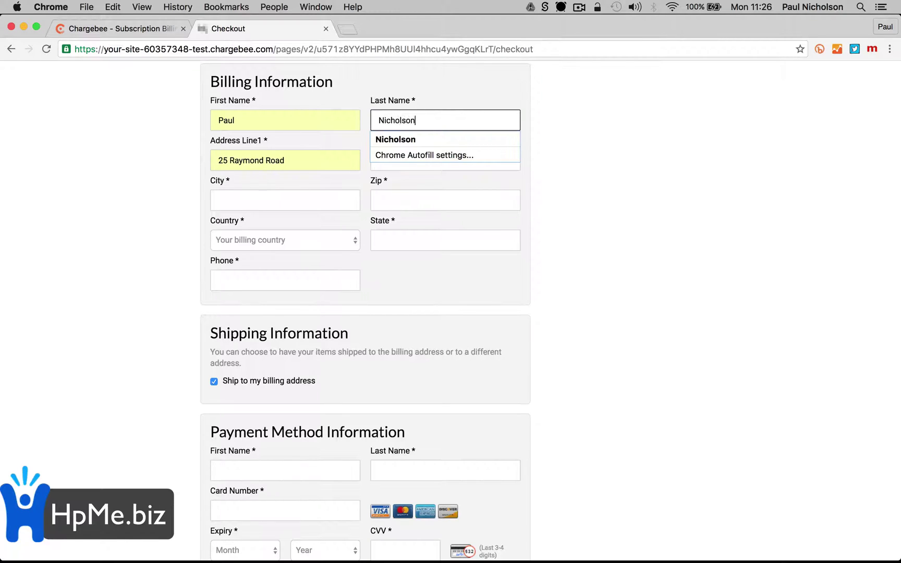
Fill in the billing city and postcode and set the country to United Kingdom
{"action": "key", "text": "Tab"}
{"action": "key", "text": "Tab"}
{"action": "key", "text": "Tab"}
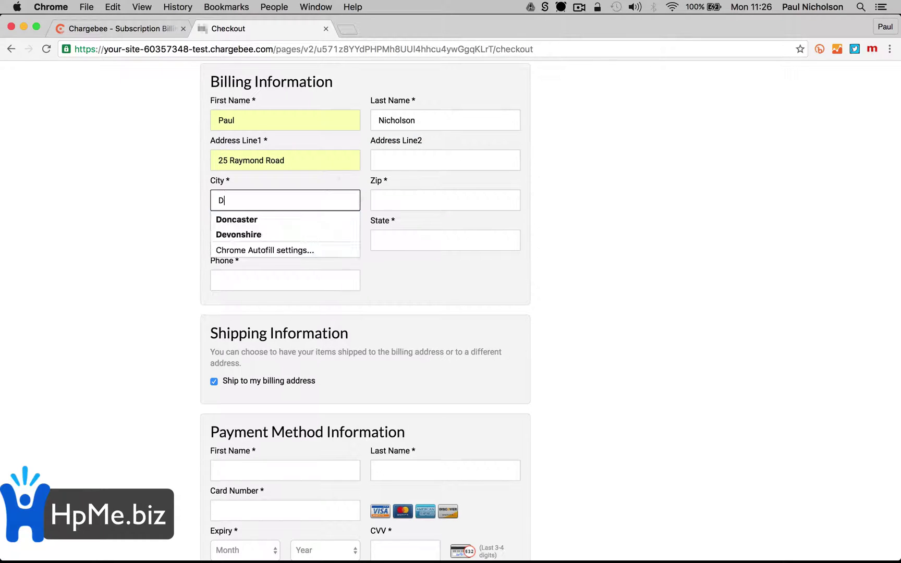
{"action": "key", "text": "BackSpace"}
{"action": "key", "text": "BackSpace"}
{"action": "key", "text": "BackSpace"}
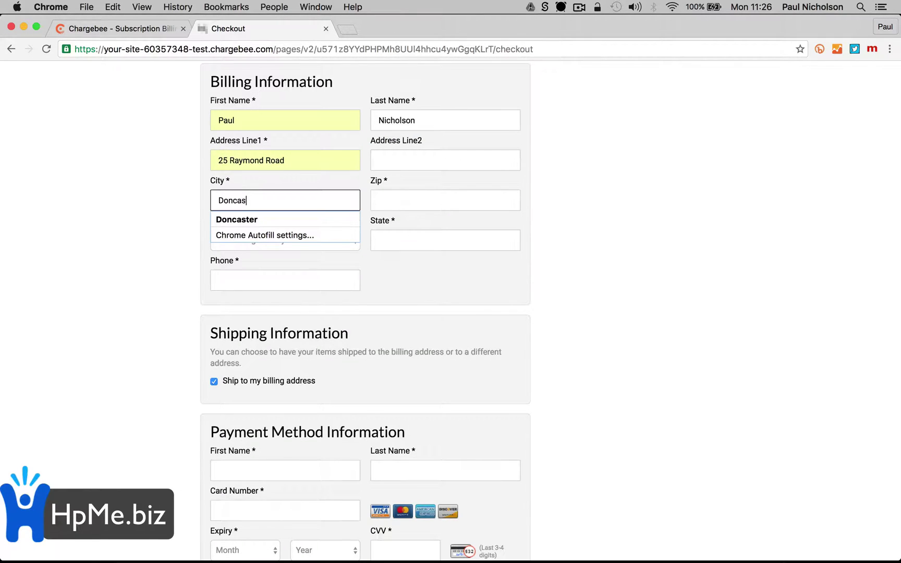
{"action": "key", "text": "BackSpace"}
{"action": "key", "text": "BackSpace"}
{"action": "key", "text": "BackSpace"}
{"action": "key", "text": "Tab"}
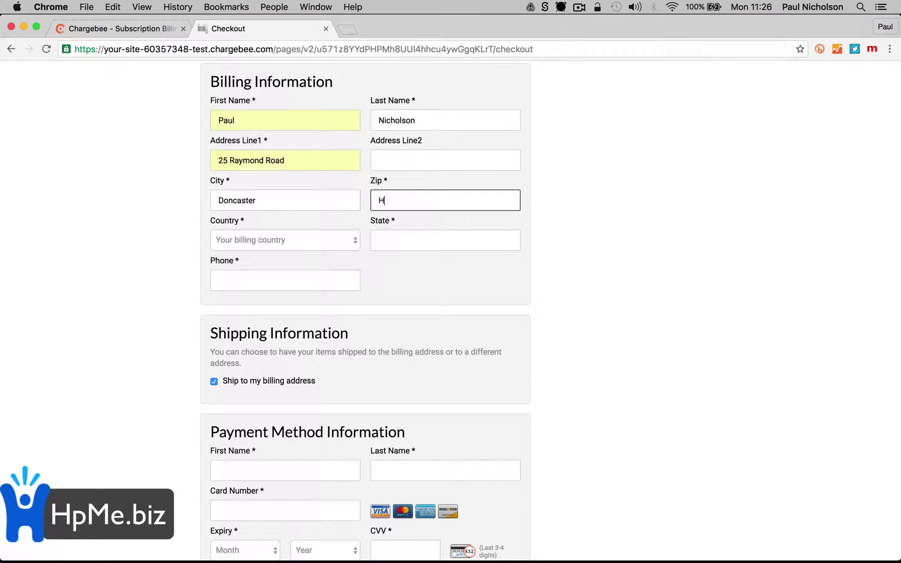
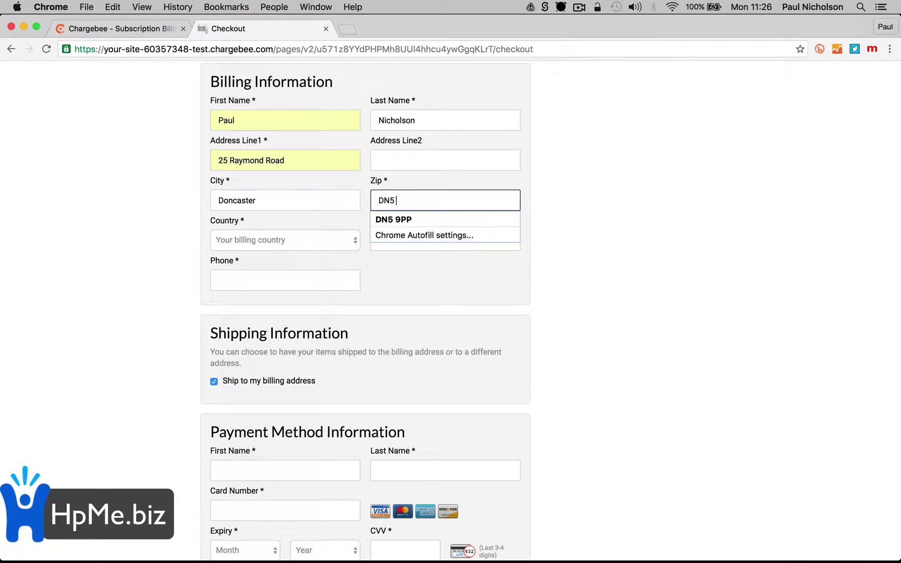
{"action": "key", "text": "Tab"}
{"action": "left_click", "coordinate": [344, 240]}
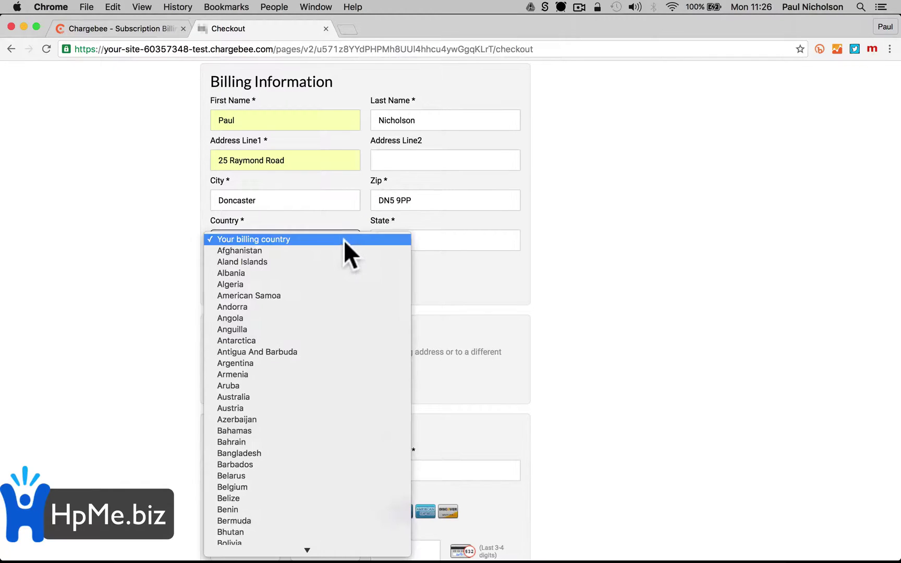
{"action": "scroll", "coordinate": [361, 351], "scroll_direction": "down", "scroll_amount": 10}
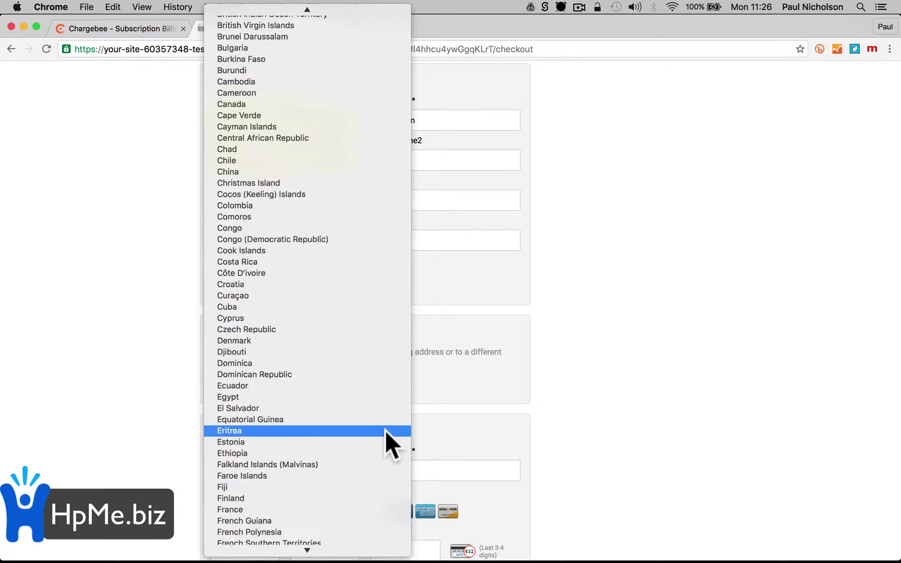
{"action": "scroll", "coordinate": [380, 474], "scroll_direction": "down", "scroll_amount": 20}
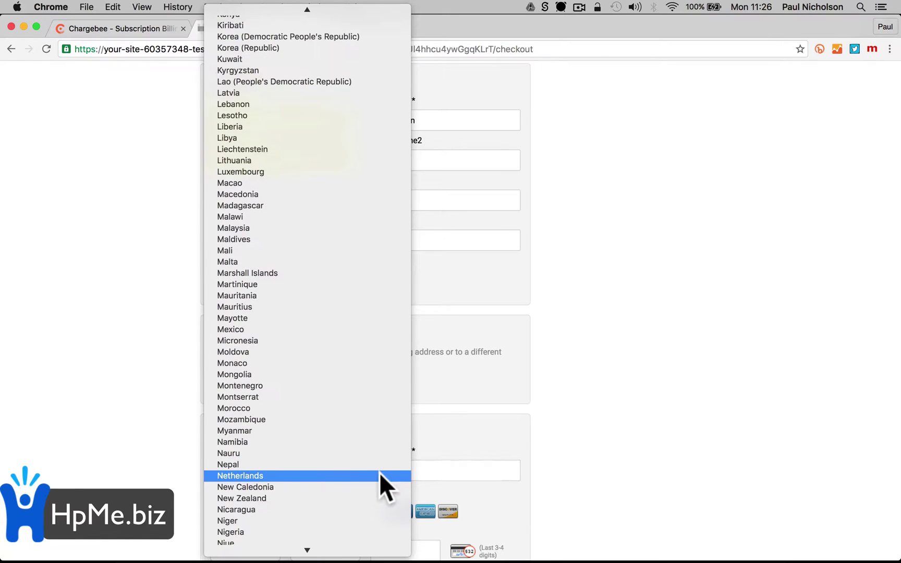
{"action": "scroll", "coordinate": [379, 473], "scroll_direction": "down", "scroll_amount": 2}
{"action": "left_click", "coordinate": [365, 389]}
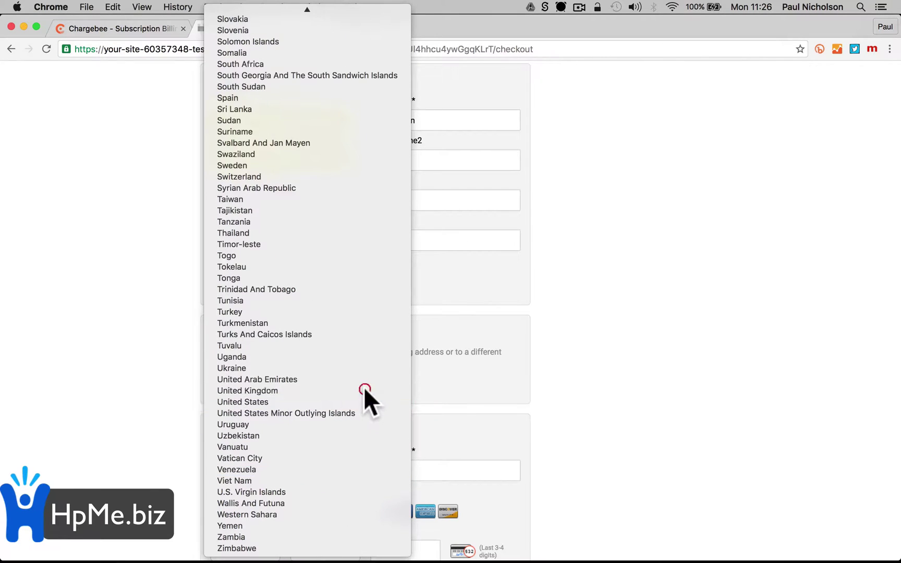
Fill in the billing state and the customer's saved phone number
{"action": "left_click", "coordinate": [400, 232]}
{"action": "scroll", "coordinate": [401, 229], "scroll_direction": "down", "scroll_amount": 3}
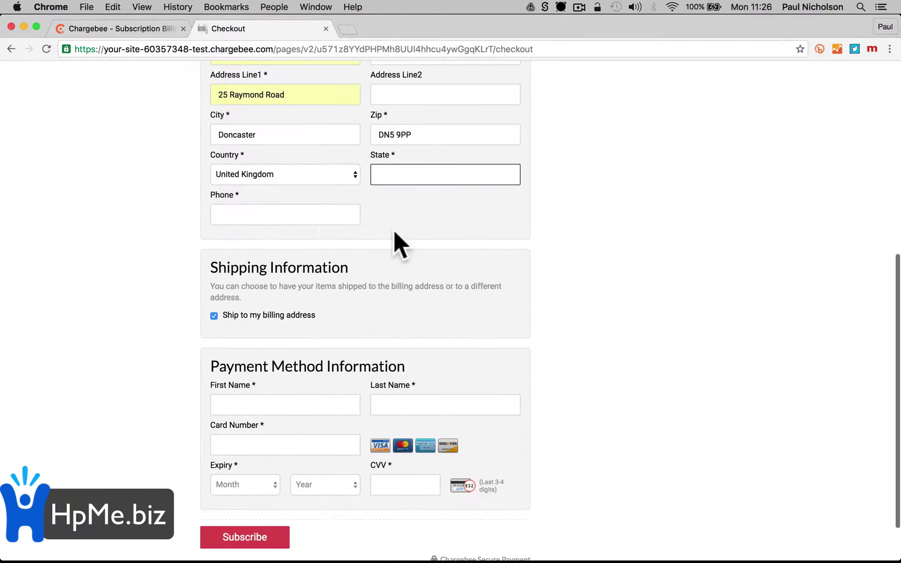
{"action": "type", "text": "South"}
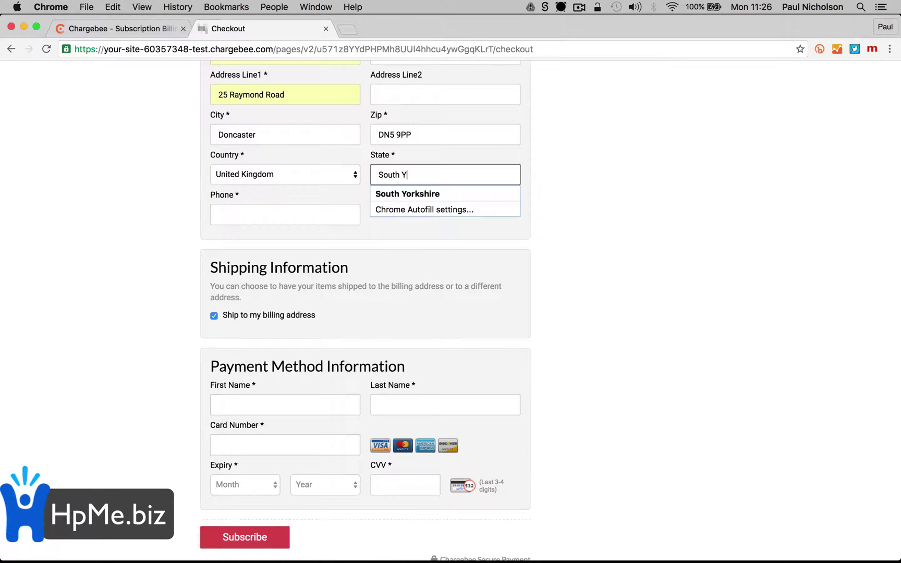
{"action": "type", "text": " Y"}
{"action": "key", "text": "Down"}
{"action": "key", "text": "Return"}
{"action": "key", "text": "Tab"}
{"action": "left_click", "coordinate": [312, 213]}
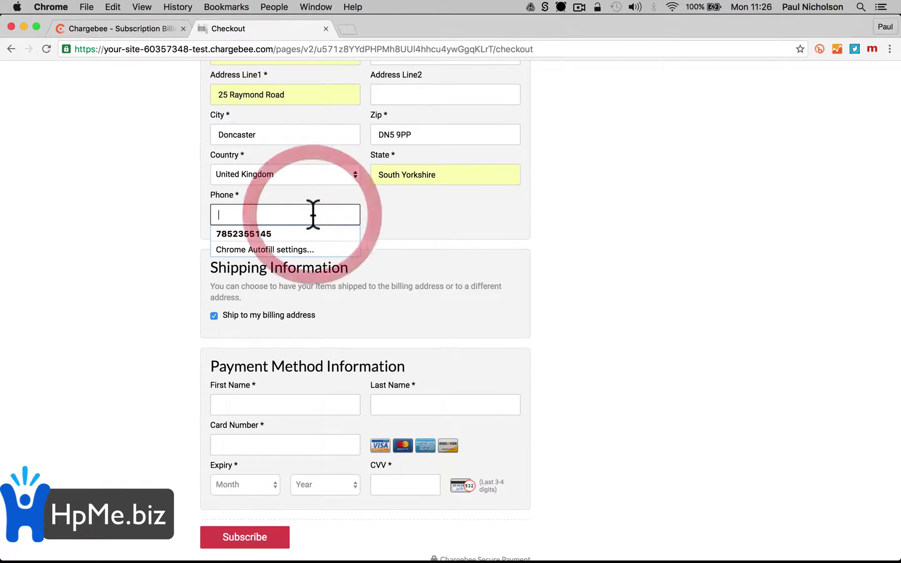
{"action": "left_click", "coordinate": [298, 233]}
Autofill the card holder's name and choose the valid test Visa card
{"action": "scroll", "coordinate": [331, 253], "scroll_direction": "down", "scroll_amount": 2}
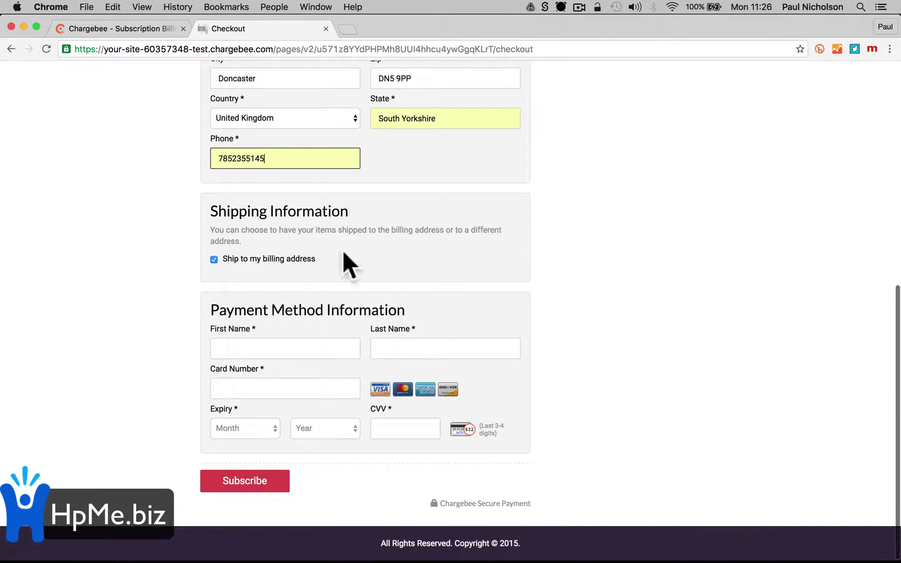
{"action": "left_click", "coordinate": [312, 349]}
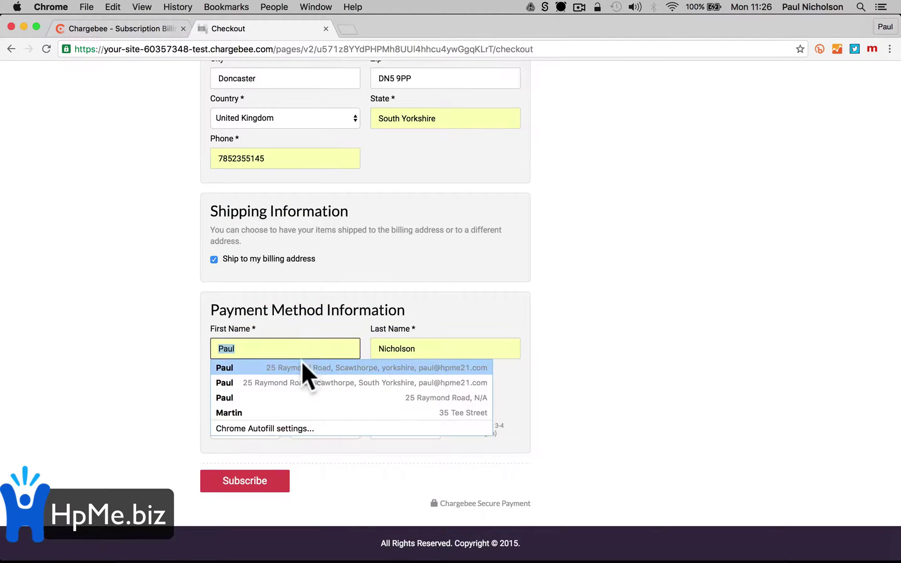
{"action": "left_click", "coordinate": [302, 366]}
{"action": "left_click", "coordinate": [290, 388]}
{"action": "left_click", "coordinate": [277, 442]}
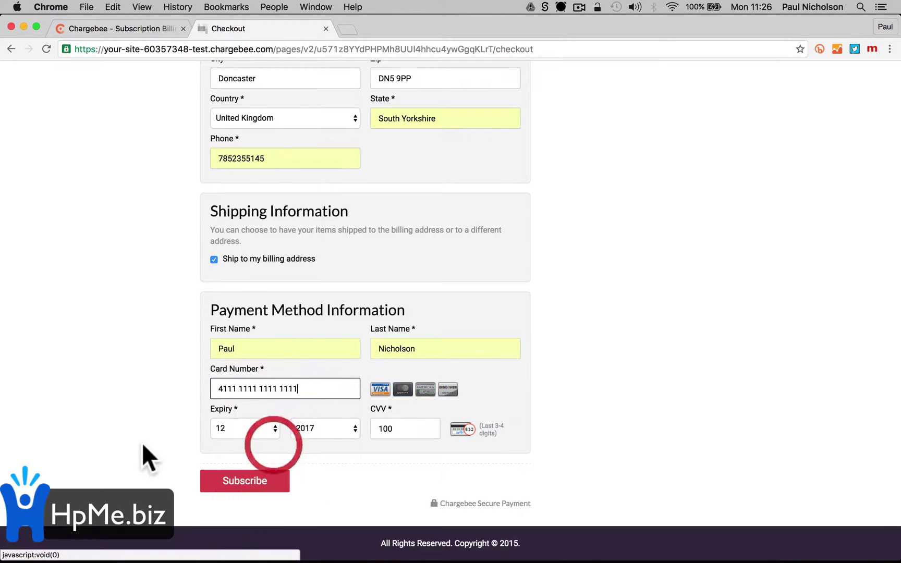
Submit the subscription, reach the Thanks For Signing Up page, visit the home page, then go back
{"action": "left_click", "coordinate": [264, 488]}
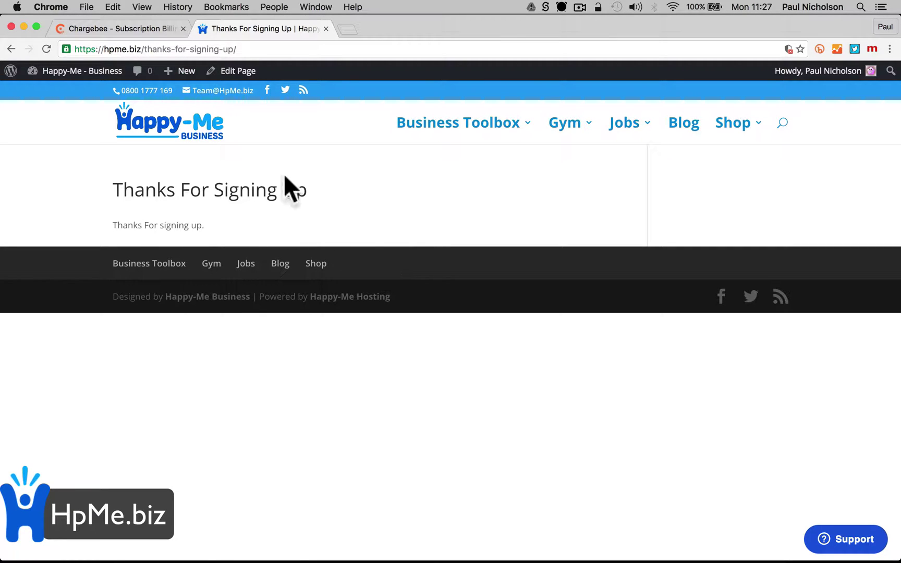
{"action": "left_click", "coordinate": [178, 139]}
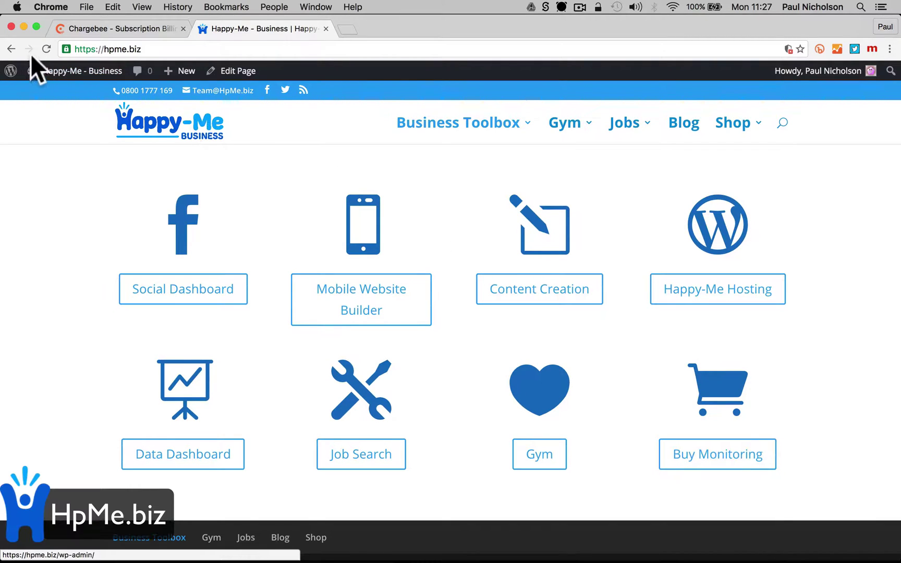
{"action": "left_click", "coordinate": [11, 49]}
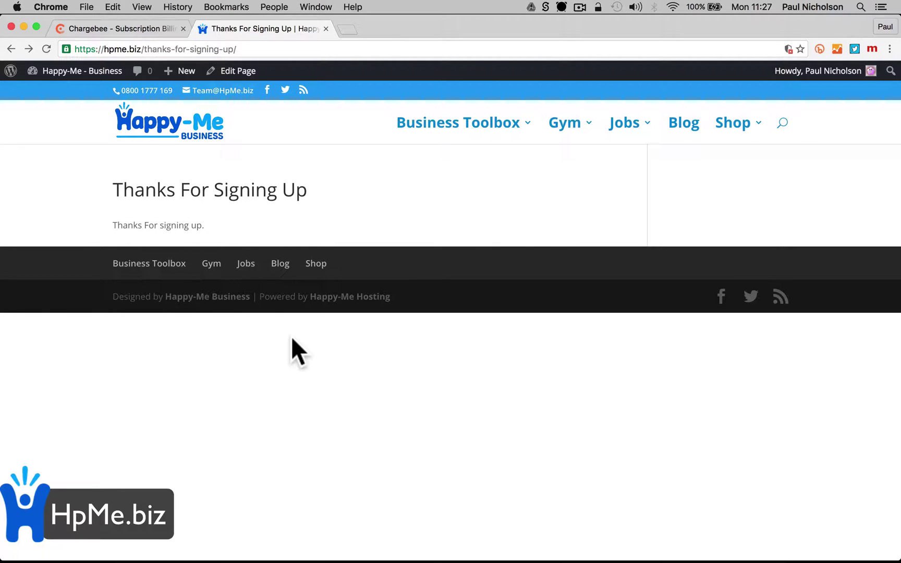
Open Invoice #1 from the newest Annual Monitoring subscription in Chargebee's Subscriptions list
{"action": "left_click", "coordinate": [130, 30]}
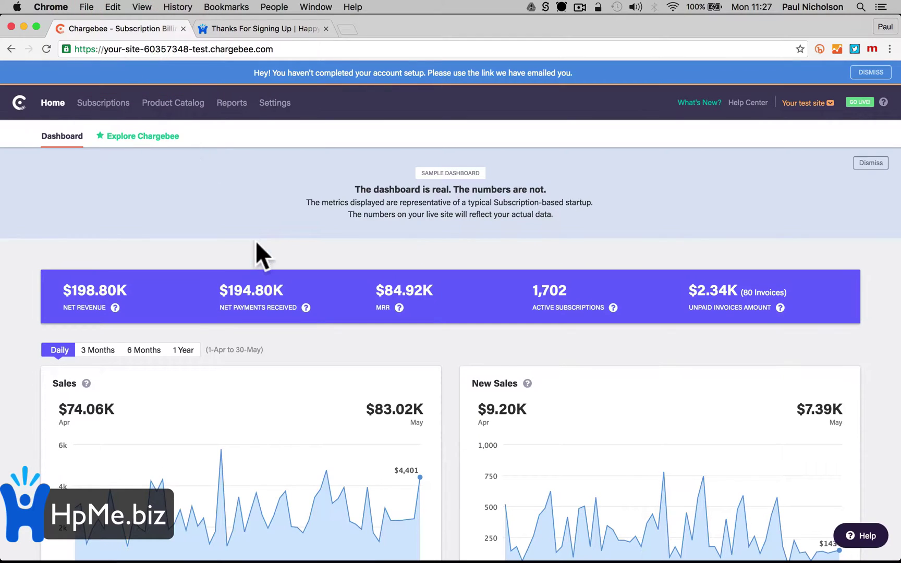
{"action": "left_click", "coordinate": [110, 103]}
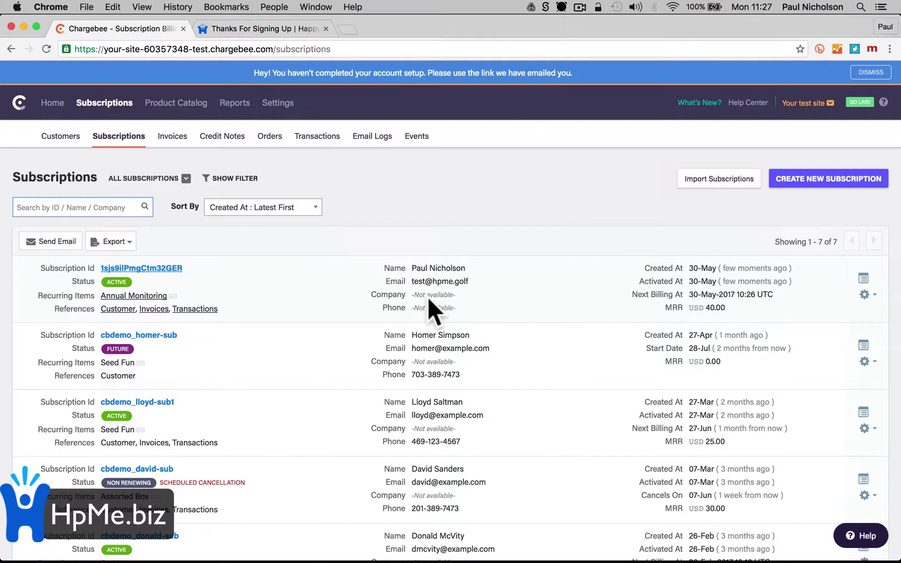
{"action": "left_click", "coordinate": [180, 268]}
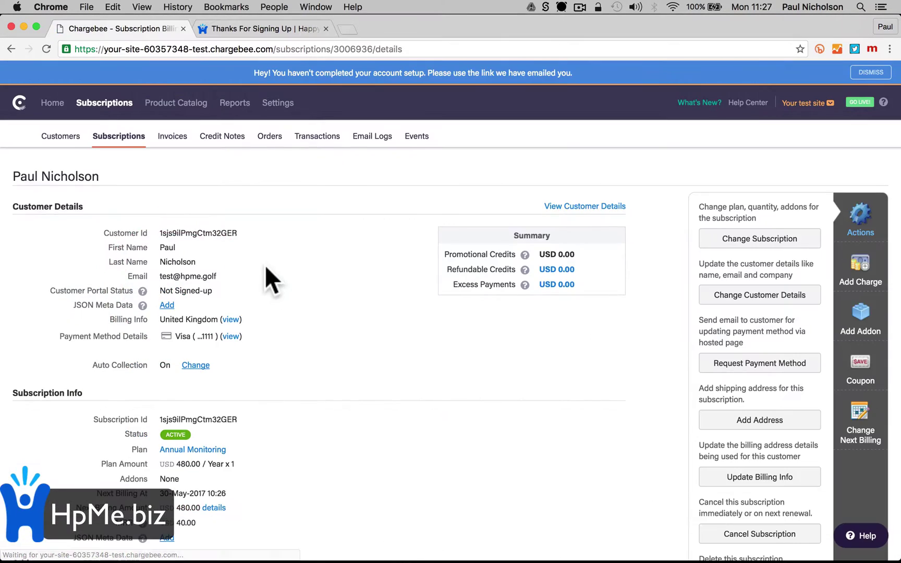
{"action": "scroll", "coordinate": [310, 350], "scroll_direction": "down", "scroll_amount": 10}
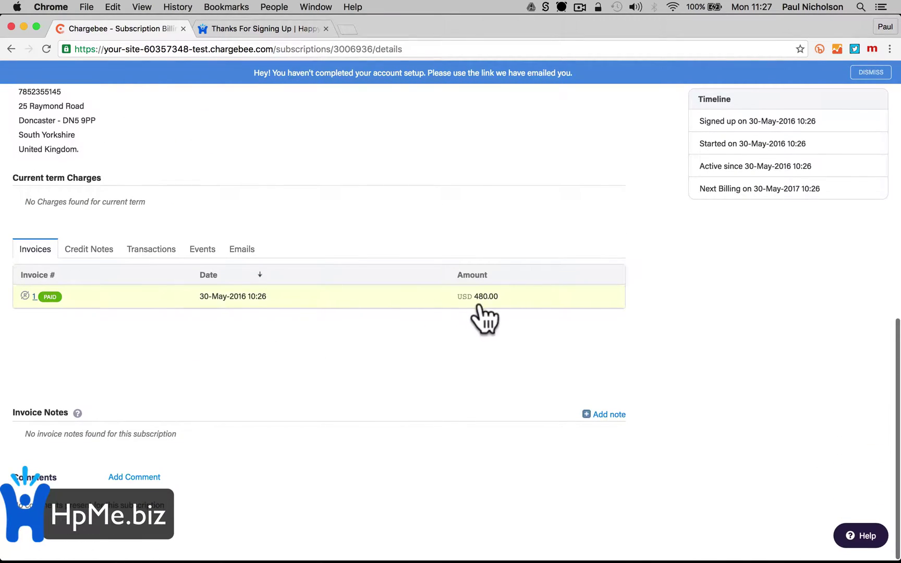
{"action": "left_click", "coordinate": [58, 298]}
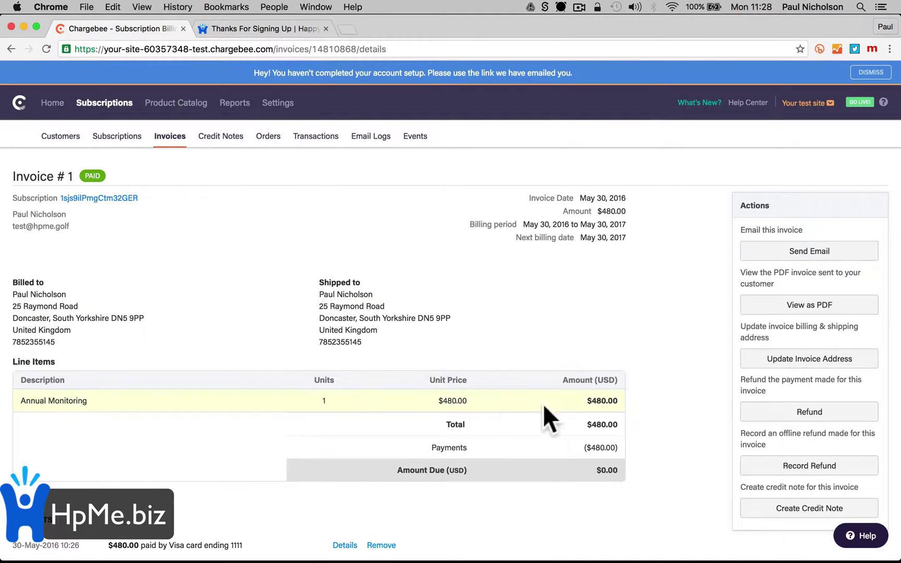
Begin a refund on Invoice #1 with reason Order Cancellation, then abandon it and go back
{"action": "left_click", "coordinate": [836, 420]}
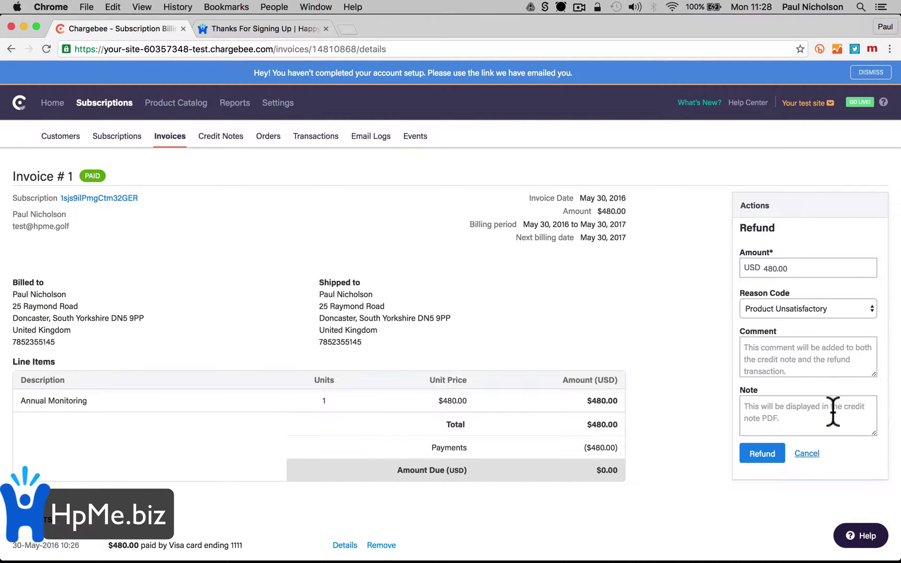
{"action": "left_click", "coordinate": [861, 308]}
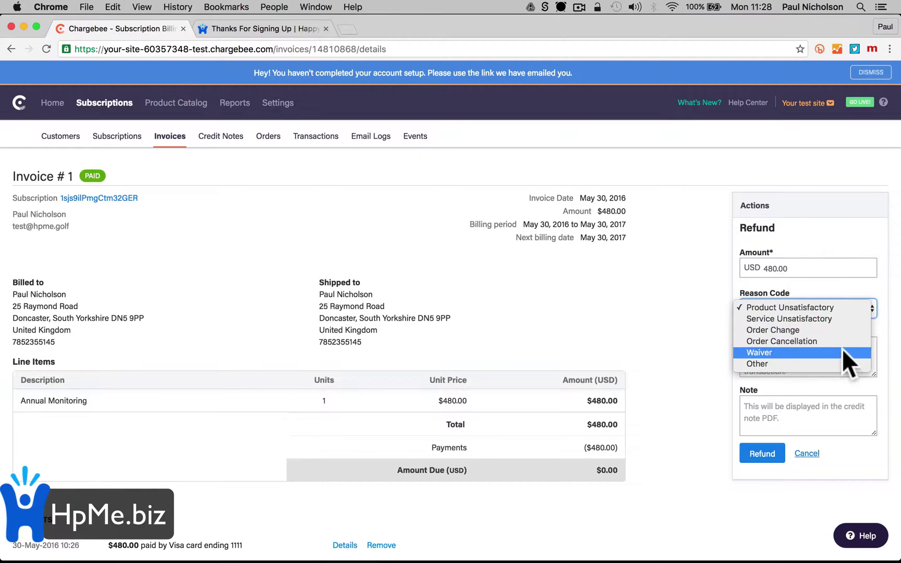
{"action": "left_click", "coordinate": [829, 366]}
{"action": "left_click", "coordinate": [791, 359]}
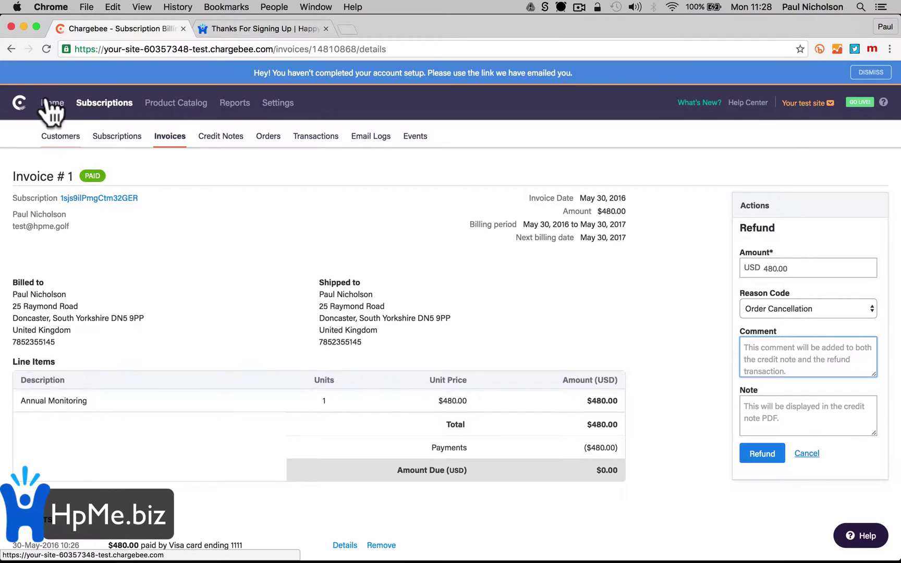
{"action": "left_click", "coordinate": [8, 43]}
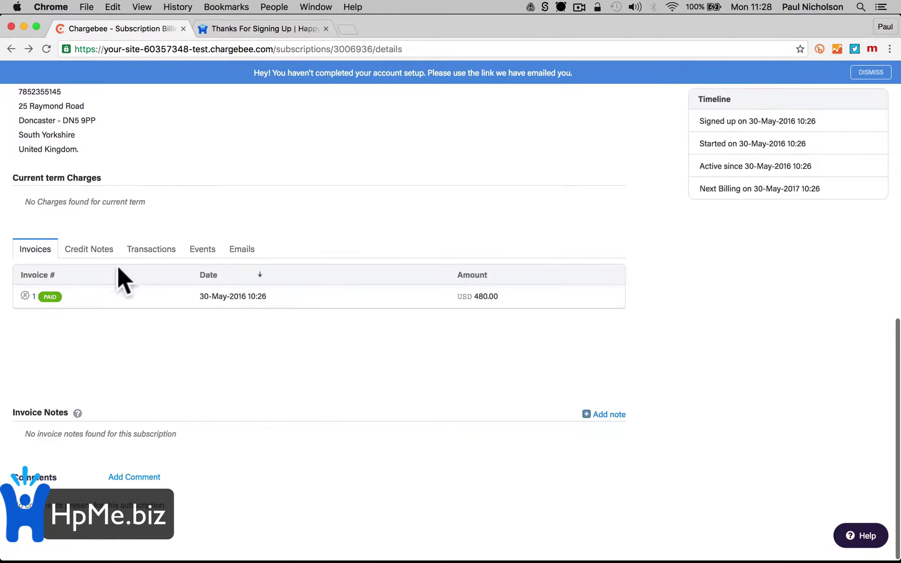
Add a one-off charge described as 'Extra sensor' for USD 35
{"action": "scroll", "coordinate": [155, 344], "scroll_direction": "up", "scroll_amount": 5}
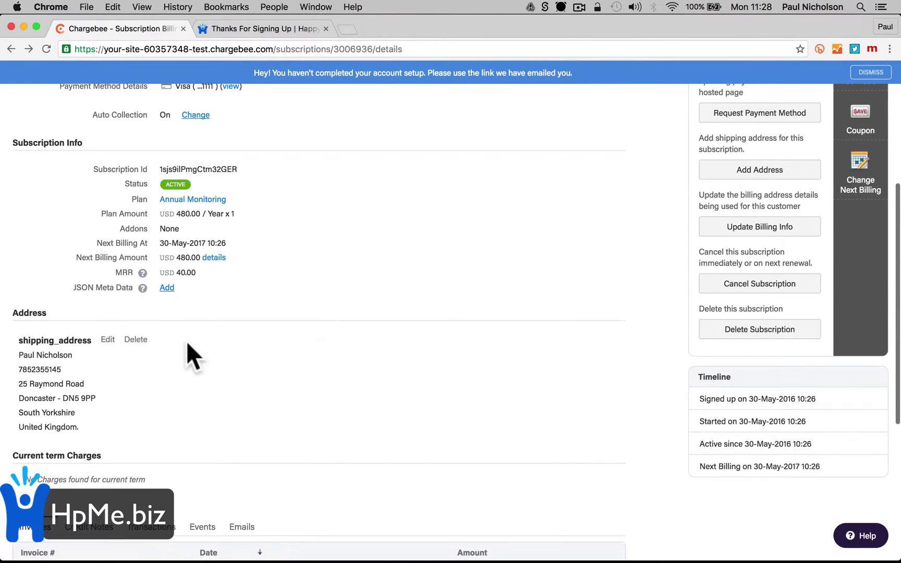
{"action": "scroll", "coordinate": [318, 338], "scroll_direction": "up", "scroll_amount": 4}
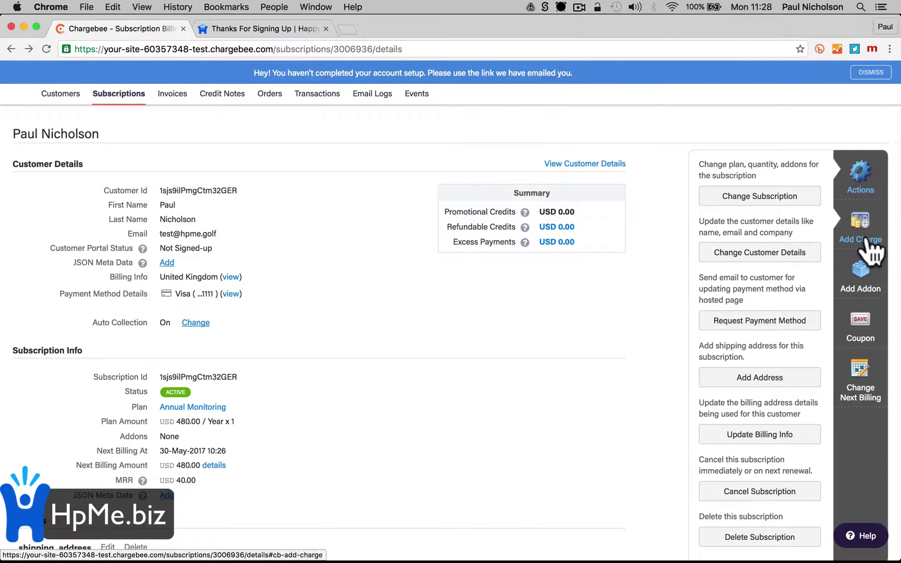
{"action": "left_click", "coordinate": [870, 251]}
{"action": "left_click", "coordinate": [744, 259]}
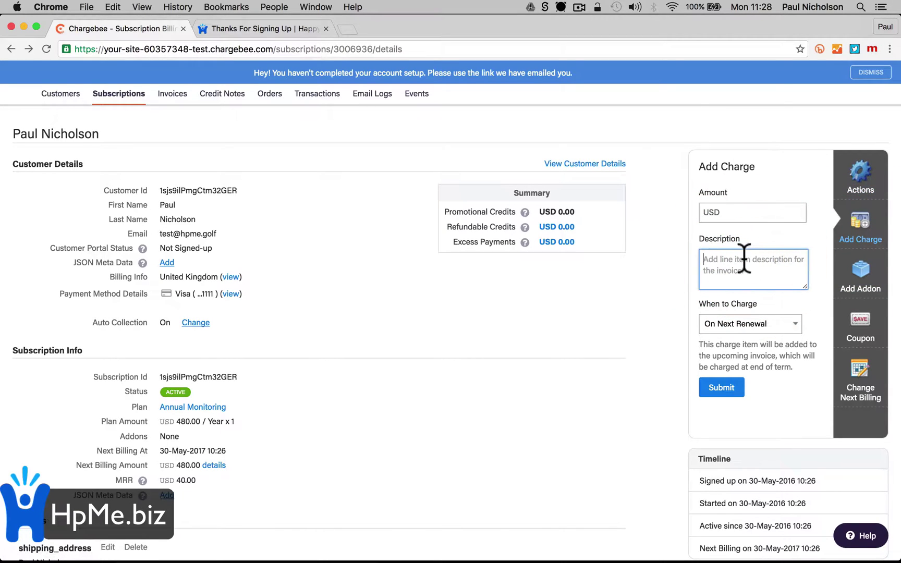
{"action": "type", "text": "Extra s"}
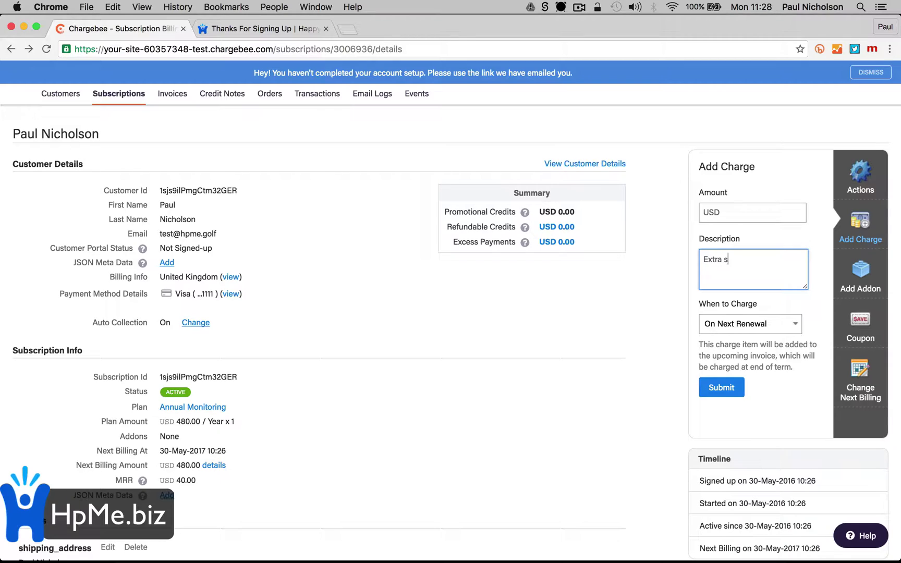
{"action": "type", "text": "ensor"}
{"action": "left_click", "coordinate": [746, 211]}
{"action": "left_click", "coordinate": [771, 269]}
Charge it immediately, submit, and check the new USD 35.00 invoice in the Invoices list
{"action": "left_click", "coordinate": [761, 327]}
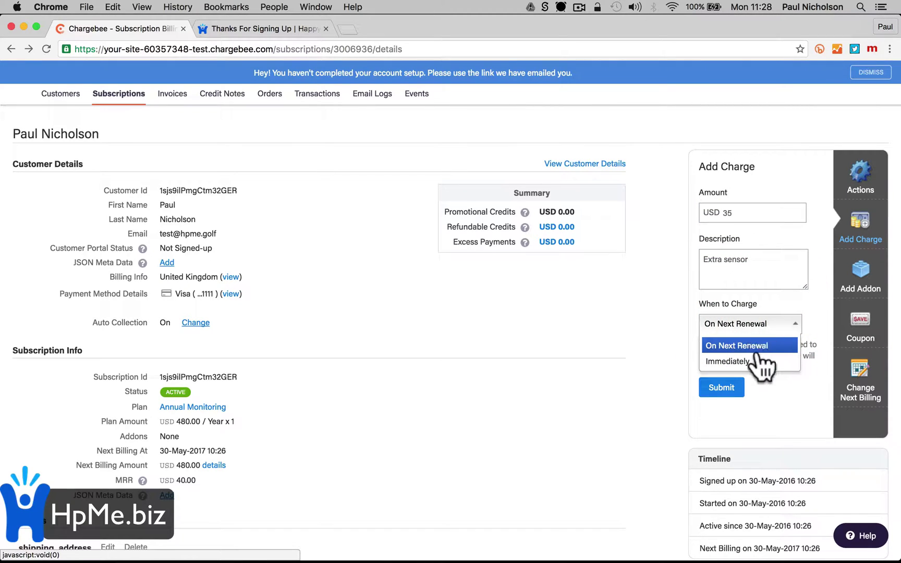
{"action": "left_click", "coordinate": [762, 361]}
{"action": "scroll", "coordinate": [751, 386], "scroll_direction": "down", "scroll_amount": 3}
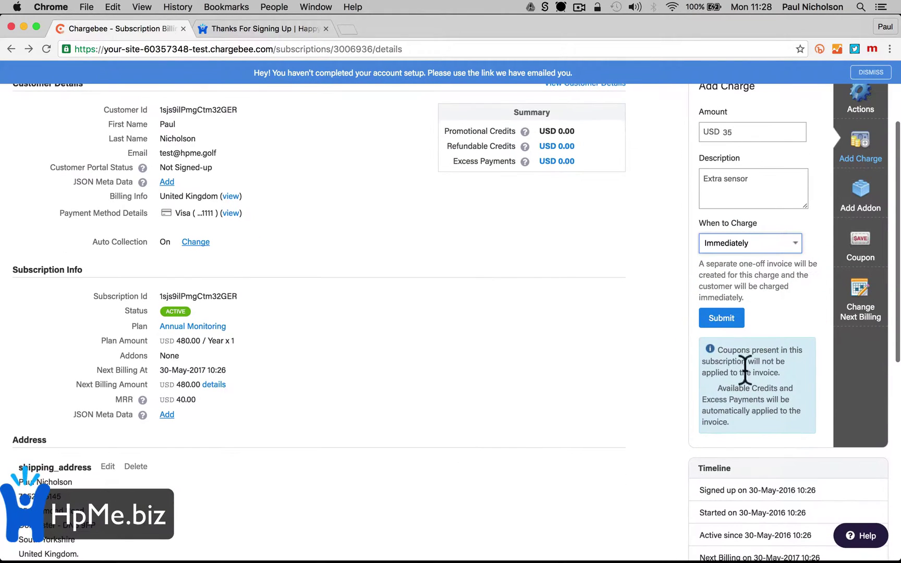
{"action": "left_click", "coordinate": [728, 326]}
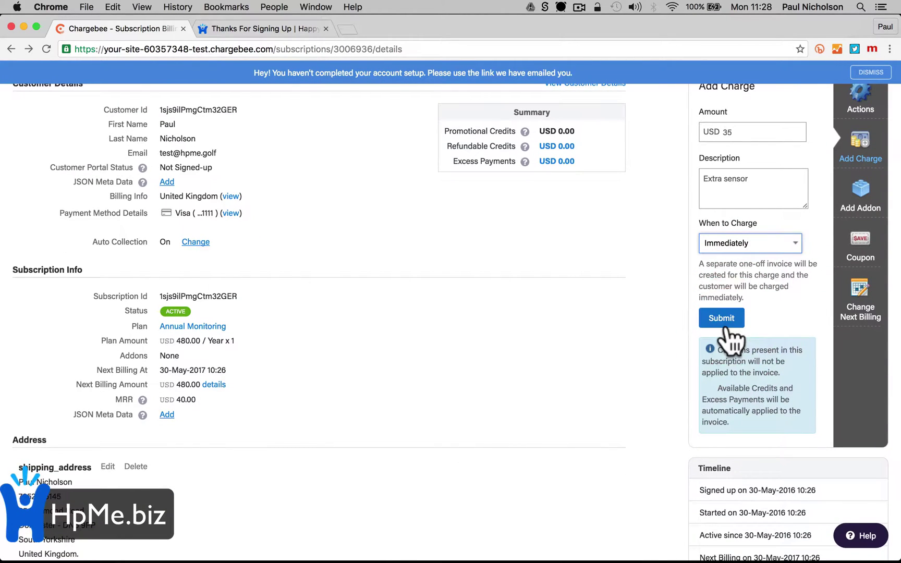
{"action": "left_click", "coordinate": [726, 326]}
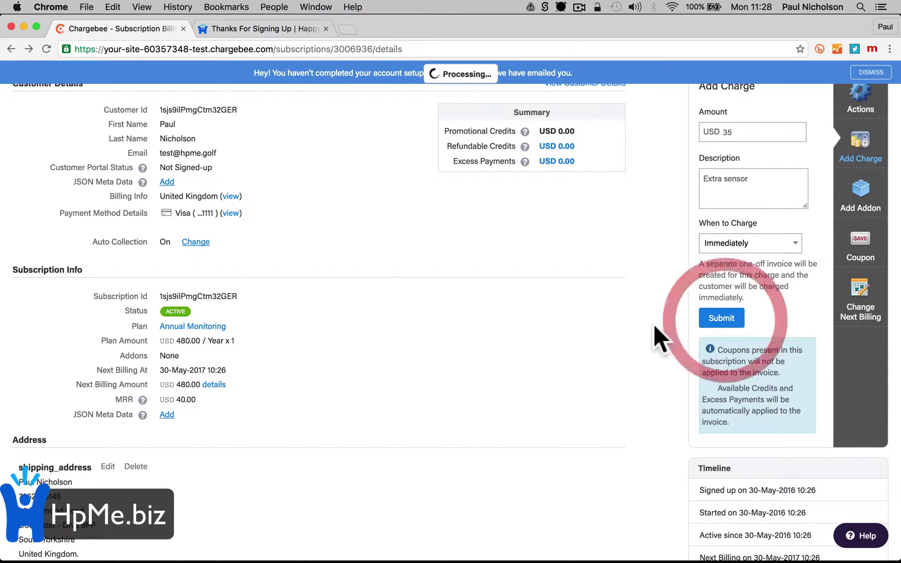
{"action": "scroll", "coordinate": [477, 362], "scroll_direction": "down", "scroll_amount": 10}
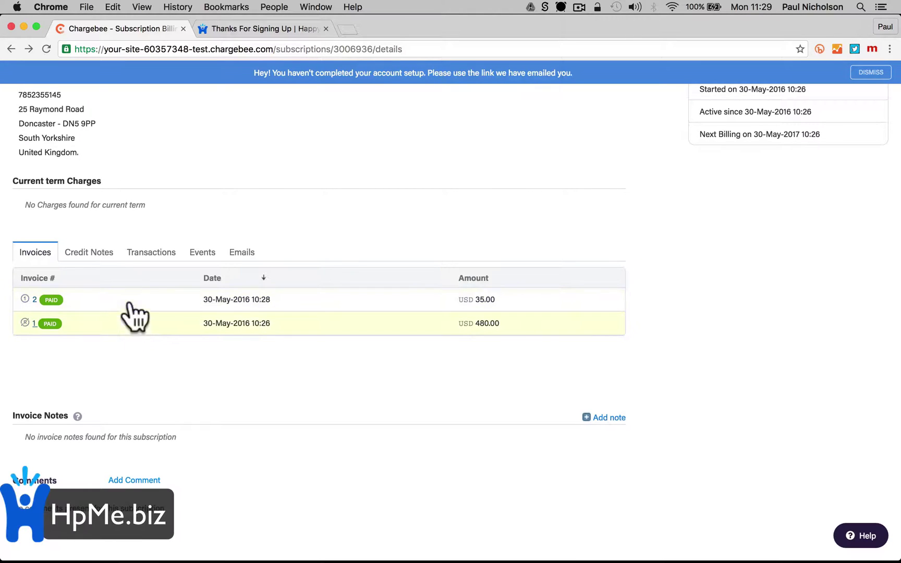
{"action": "scroll", "coordinate": [130, 302], "scroll_direction": "up", "scroll_amount": 15}
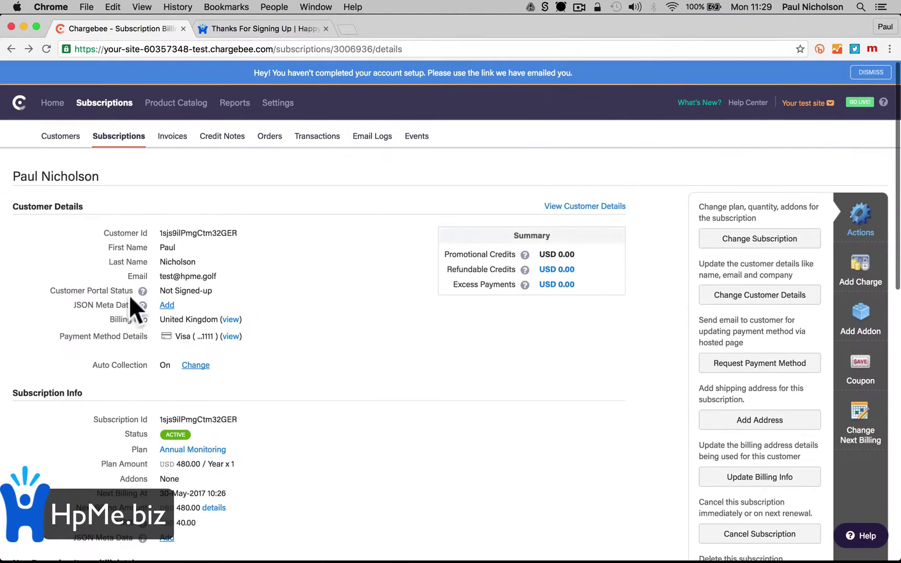
{"action": "scroll", "coordinate": [221, 366], "scroll_direction": "down", "scroll_amount": 15}
{"action": "scroll", "coordinate": [221, 366], "scroll_direction": "up", "scroll_amount": 15}
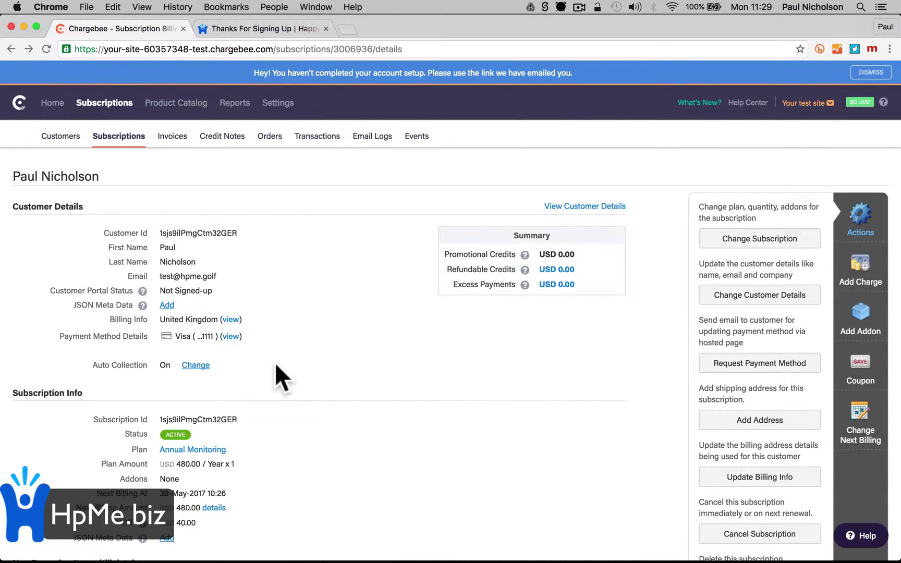
Look over the revenue charts in Reports
{"action": "left_click", "coordinate": [235, 103]}
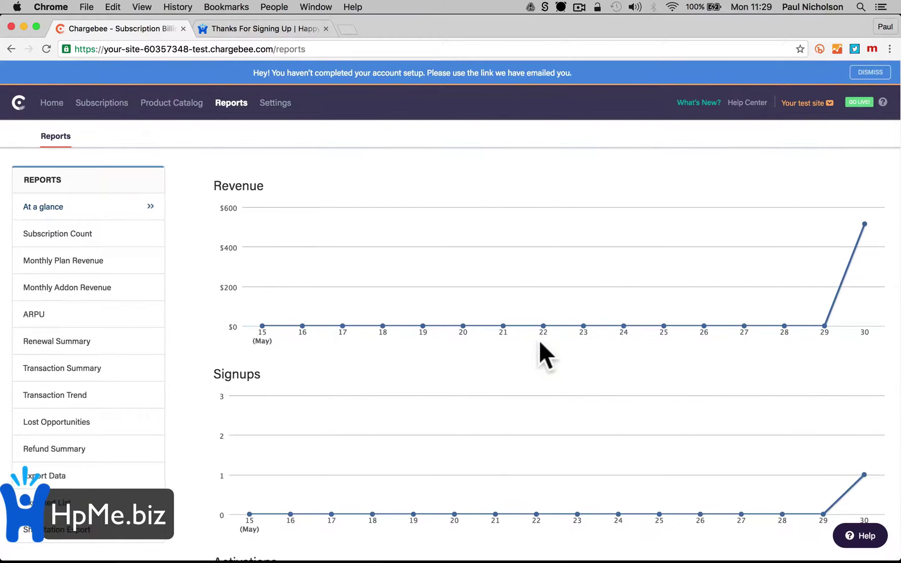
{"action": "scroll", "coordinate": [428, 369], "scroll_direction": "down", "scroll_amount": 10}
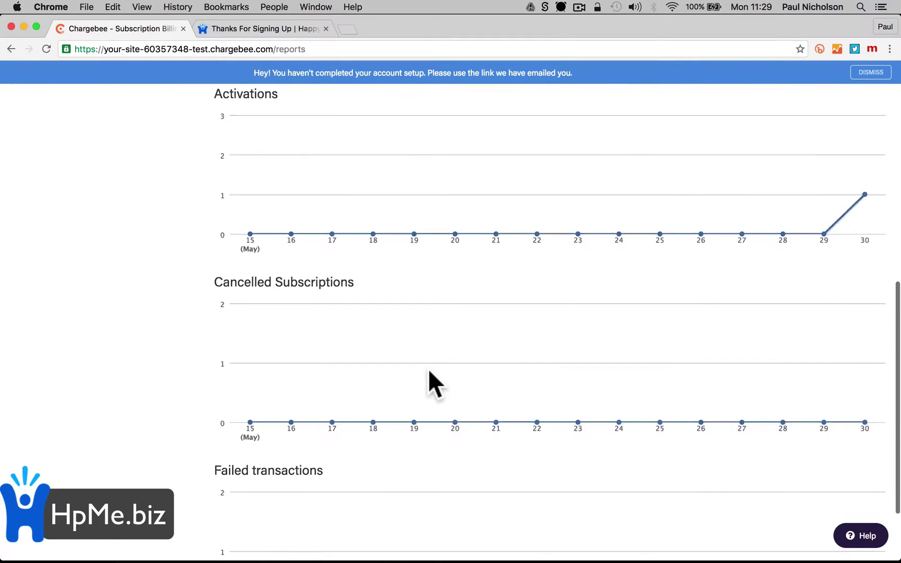
{"action": "scroll", "coordinate": [428, 369], "scroll_direction": "up", "scroll_amount": 10}
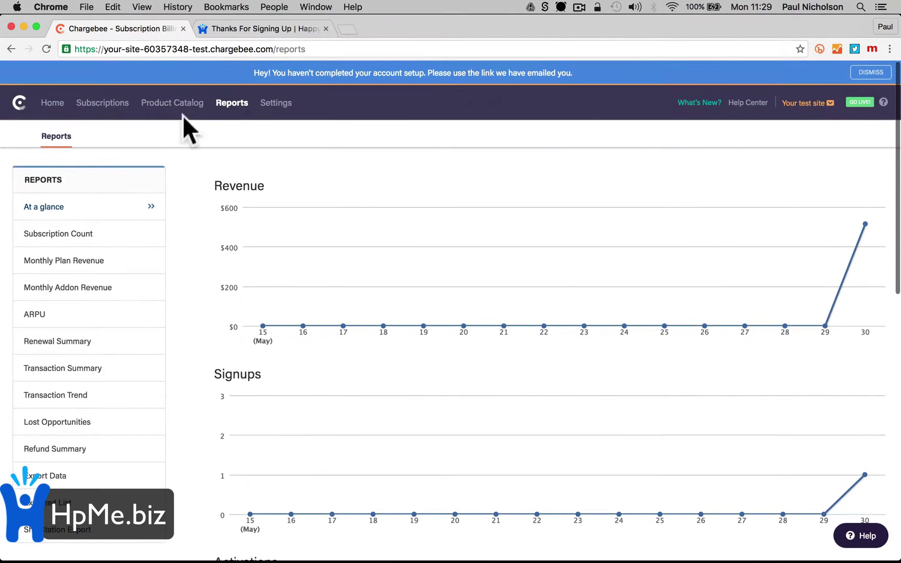
Open the Product Catalog plans list, then start a Chargebee address in the Thanks For Signing Up tab
{"action": "left_click", "coordinate": [147, 103]}
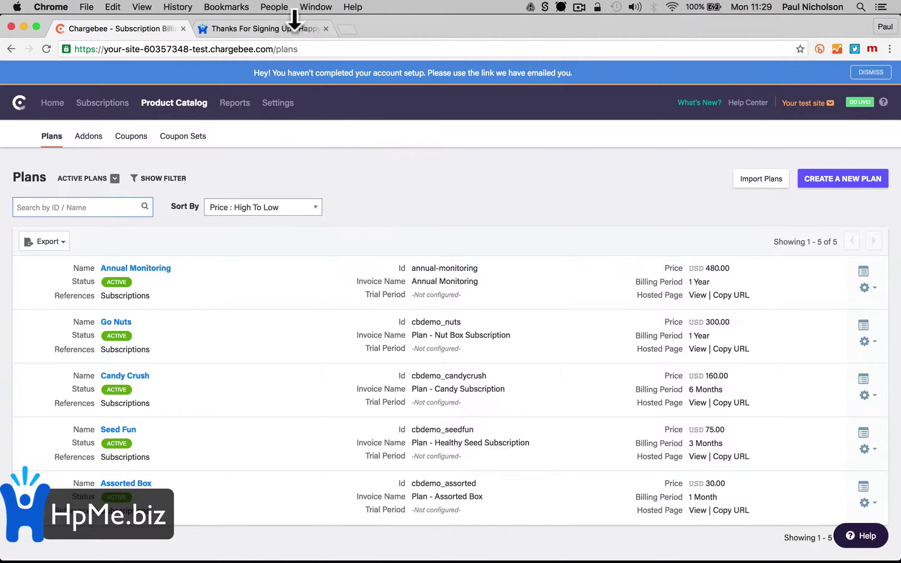
{"action": "left_click", "coordinate": [280, 29]}
{"action": "left_click", "coordinate": [279, 46]}
{"action": "type", "text": "chargeb"}
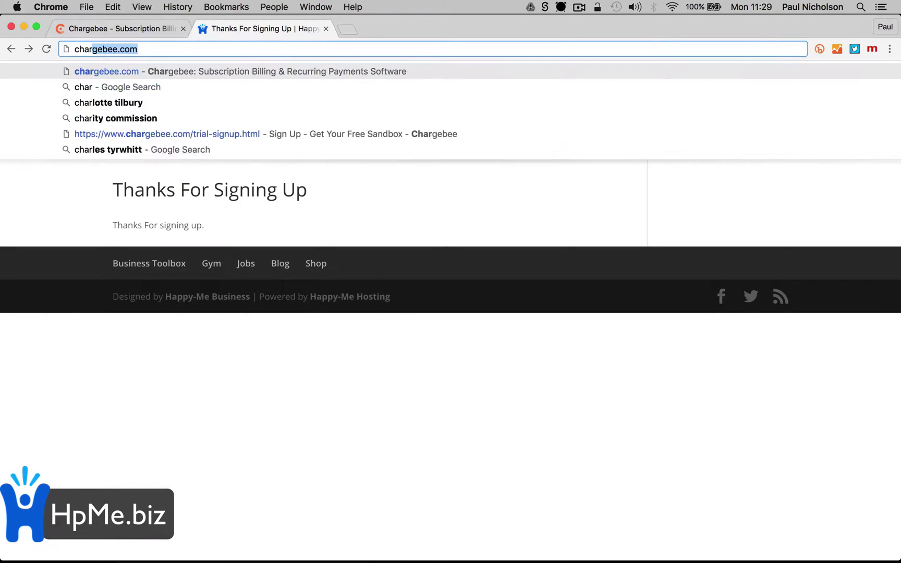
{"action": "type", "text": "ee.com"}
{"action": "key", "text": "Return"}
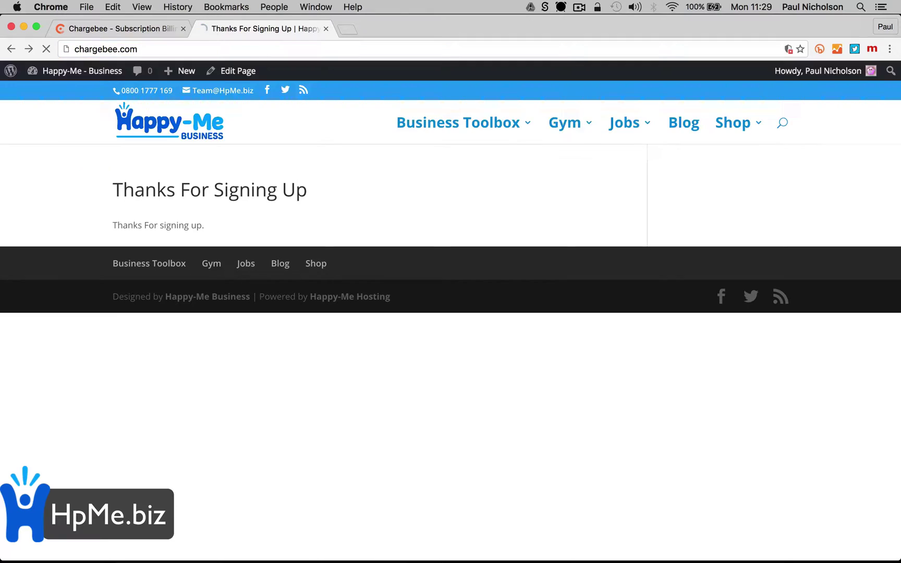
{"action": "left_click", "coordinate": [446, 376]}
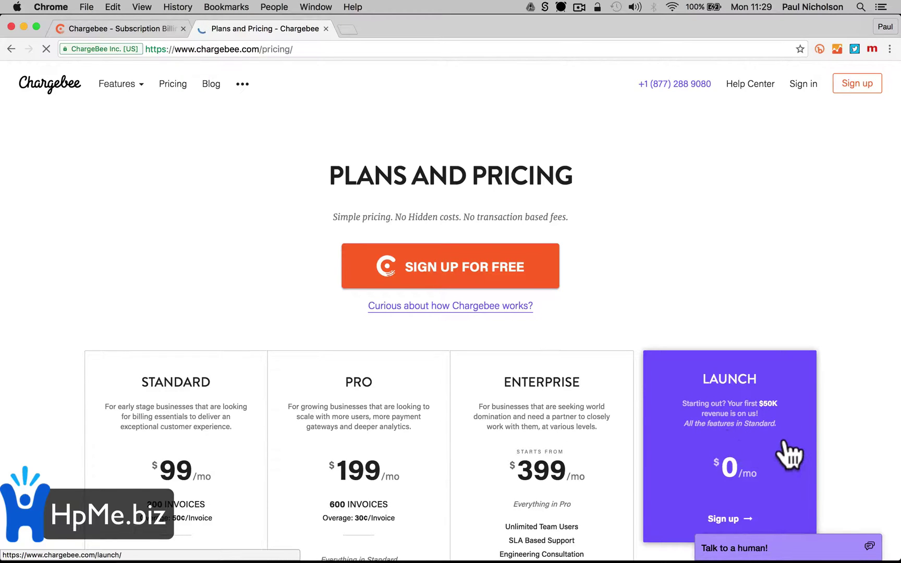
{"action": "scroll", "coordinate": [788, 455], "scroll_direction": "down", "scroll_amount": 2}
{"action": "scroll", "coordinate": [481, 400], "scroll_direction": "down", "scroll_amount": 2}
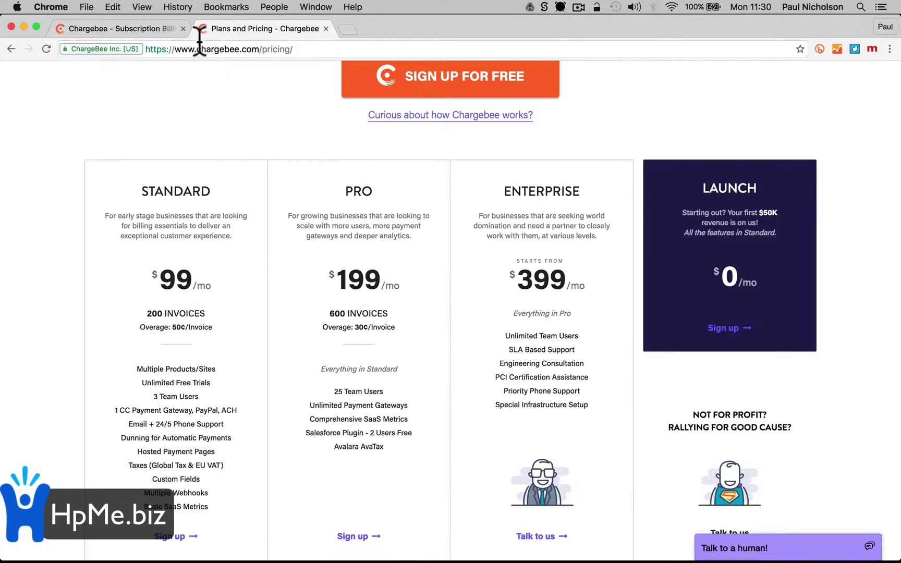
{"action": "left_click", "coordinate": [144, 28]}
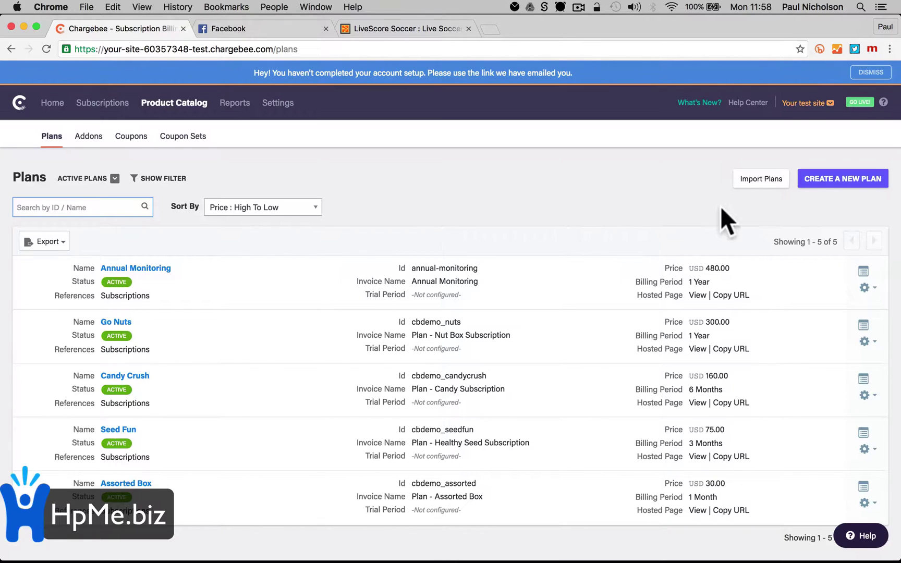
Start a new plan named AES Radio priced at 100.00
{"action": "left_click", "coordinate": [824, 182]}
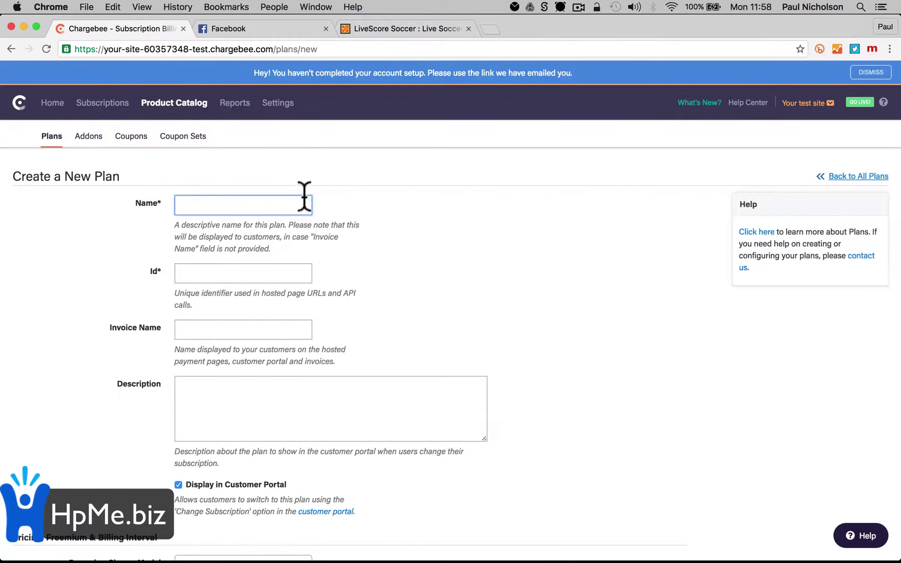
{"action": "type", "text": "AES Radio"}
{"action": "key", "text": "Tab"}
{"action": "key", "text": "Tab"}
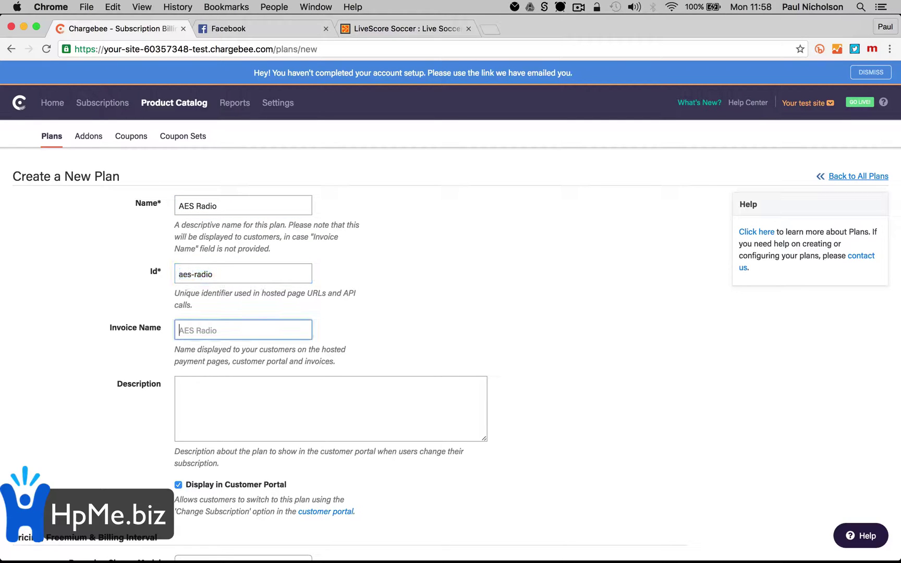
{"action": "scroll", "coordinate": [316, 328], "scroll_direction": "down", "scroll_amount": 10}
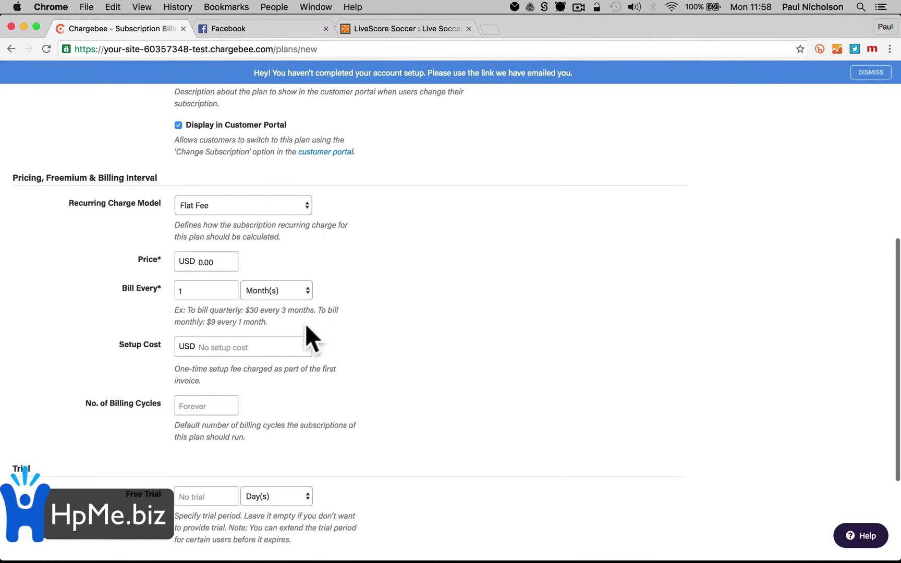
{"action": "left_click", "coordinate": [197, 263]}
{"action": "type", "text": "100"}
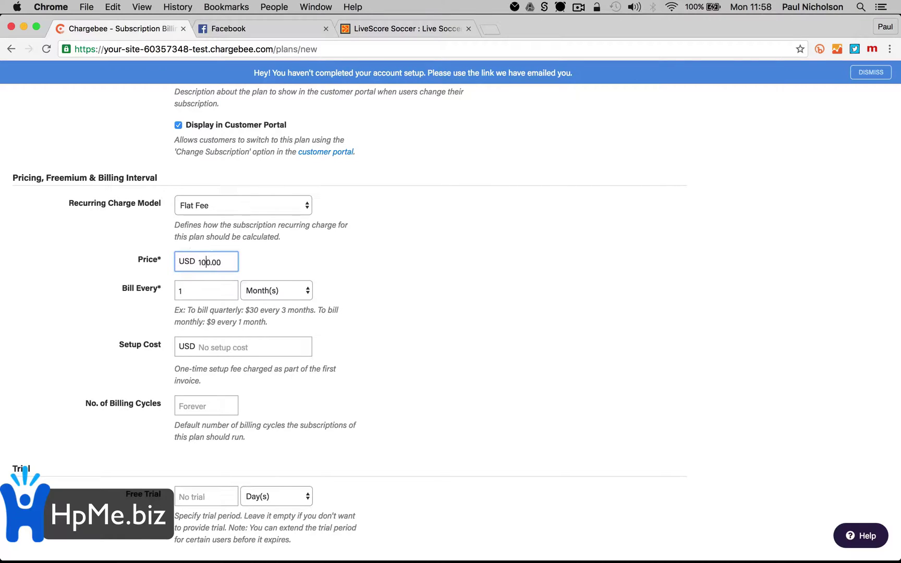
{"action": "key", "text": "BackSpace"}
Bill the plan every 1 Year, save it, and go to the Subscriptions list
{"action": "left_click", "coordinate": [275, 293]}
{"action": "left_click", "coordinate": [275, 300]}
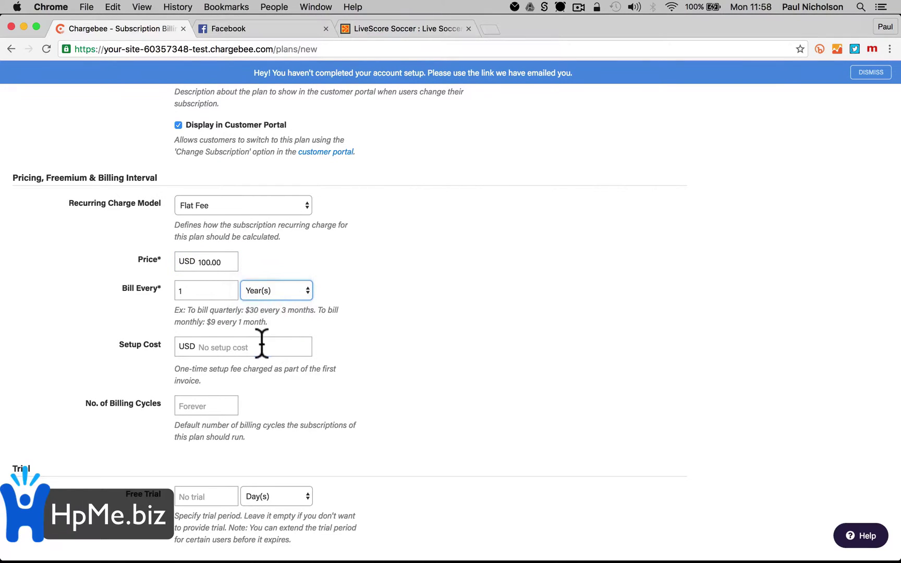
{"action": "left_click", "coordinate": [262, 345]}
{"action": "scroll", "coordinate": [262, 343], "scroll_direction": "down", "scroll_amount": 2}
{"action": "scroll", "coordinate": [262, 344], "scroll_direction": "down", "scroll_amount": 3}
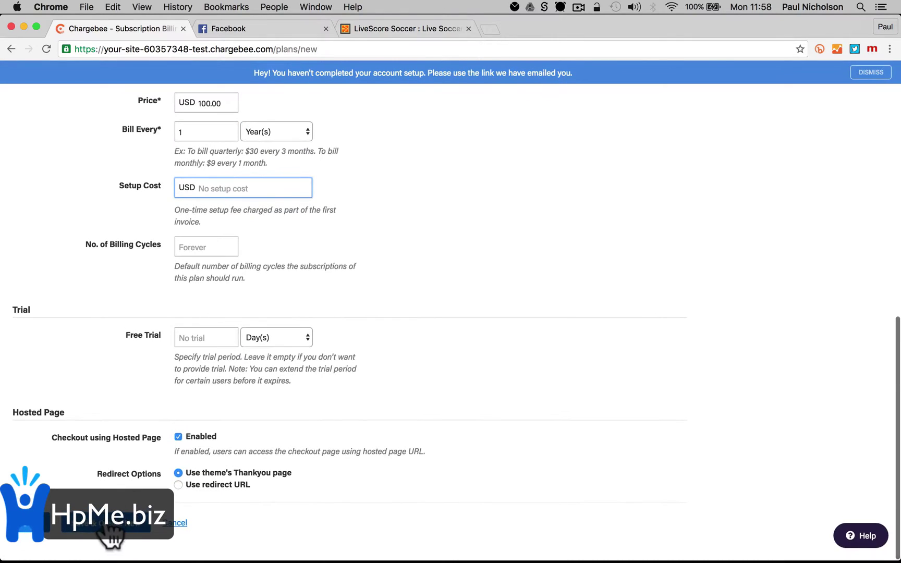
{"action": "left_click", "coordinate": [102, 524]}
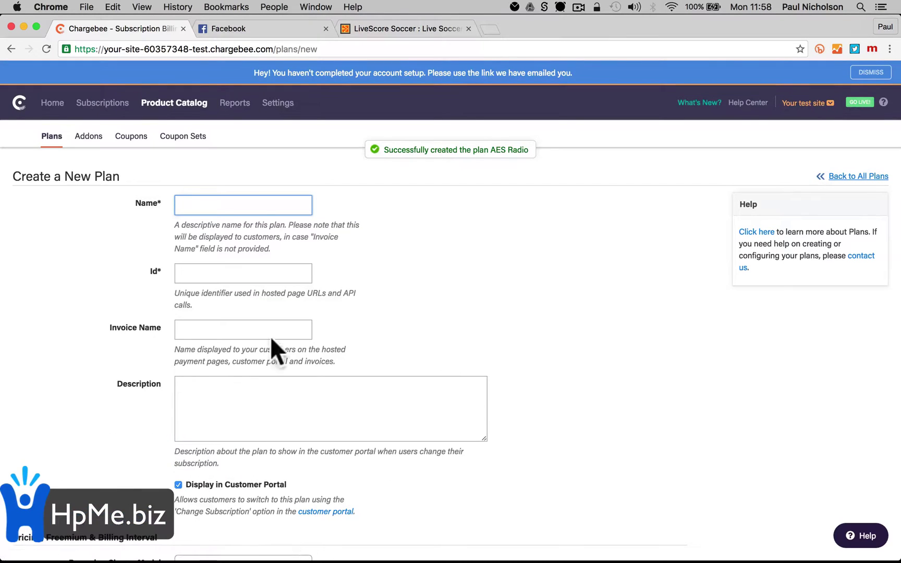
{"action": "left_click", "coordinate": [110, 104]}
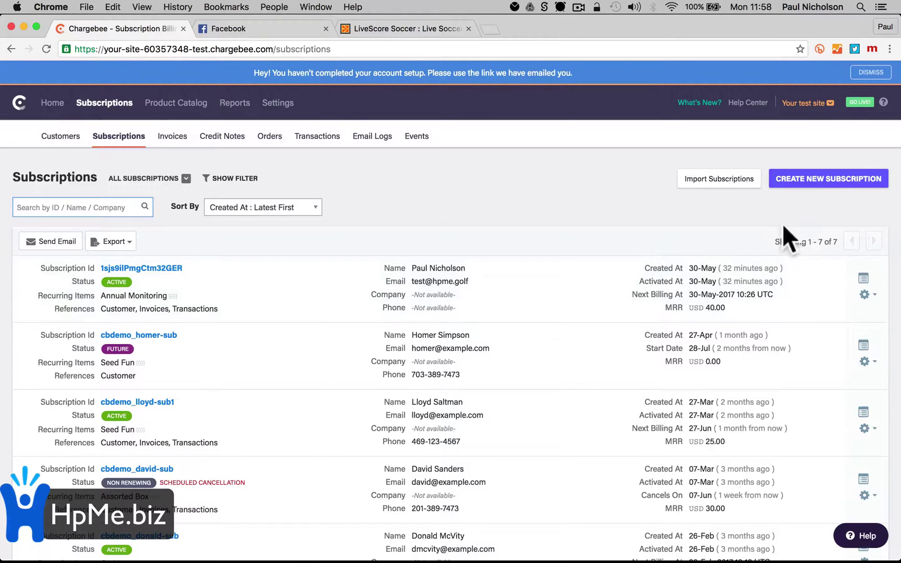
Start a new subscription and enter the customer's first and last name
{"action": "left_click", "coordinate": [812, 181]}
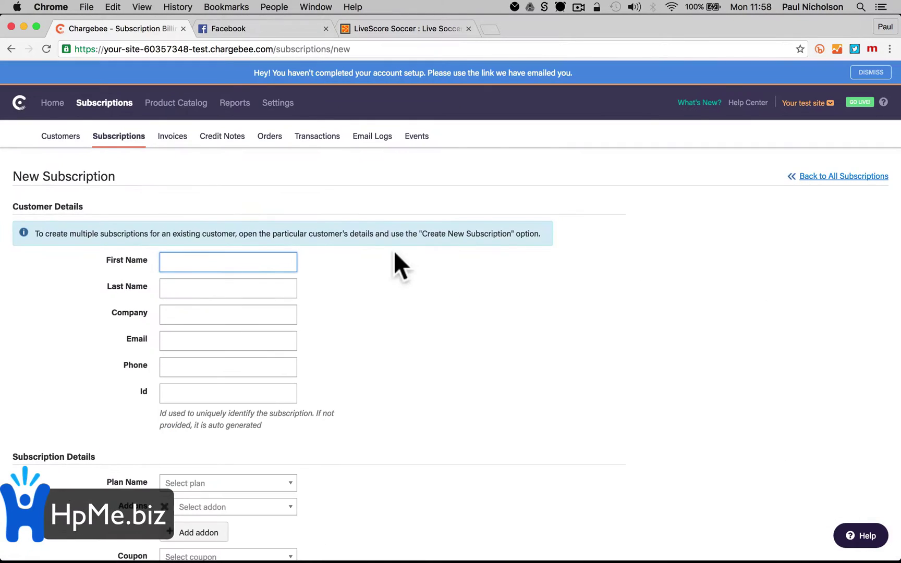
{"action": "key", "text": "Tab"}
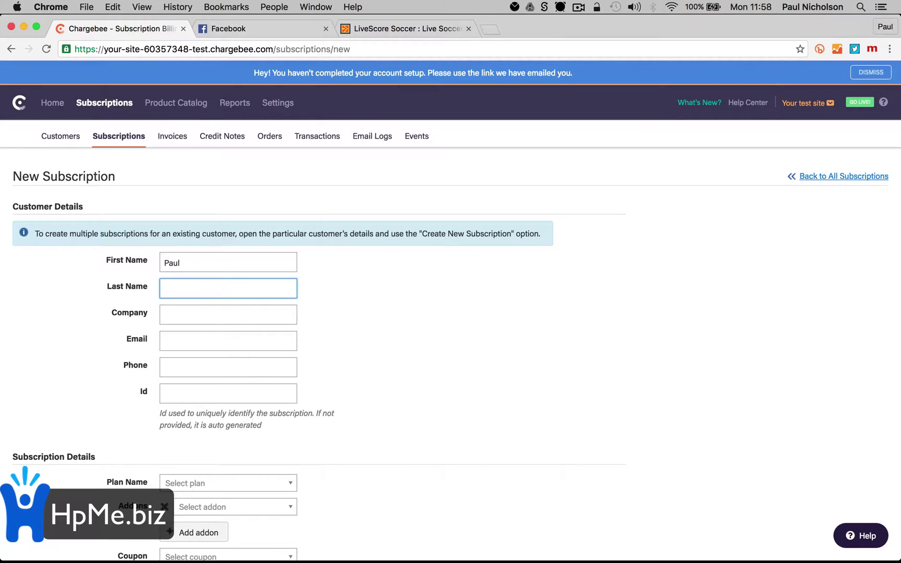
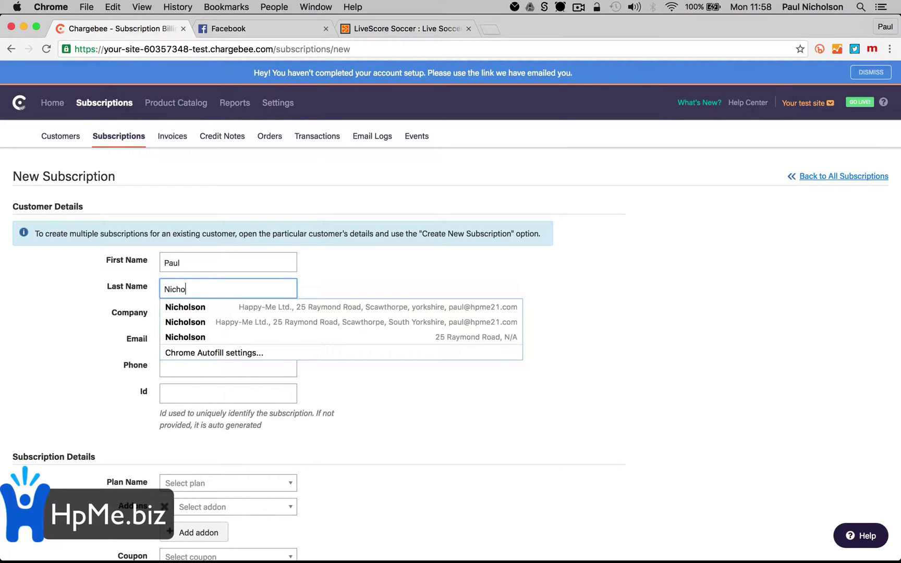
{"action": "key", "text": "Tab"}
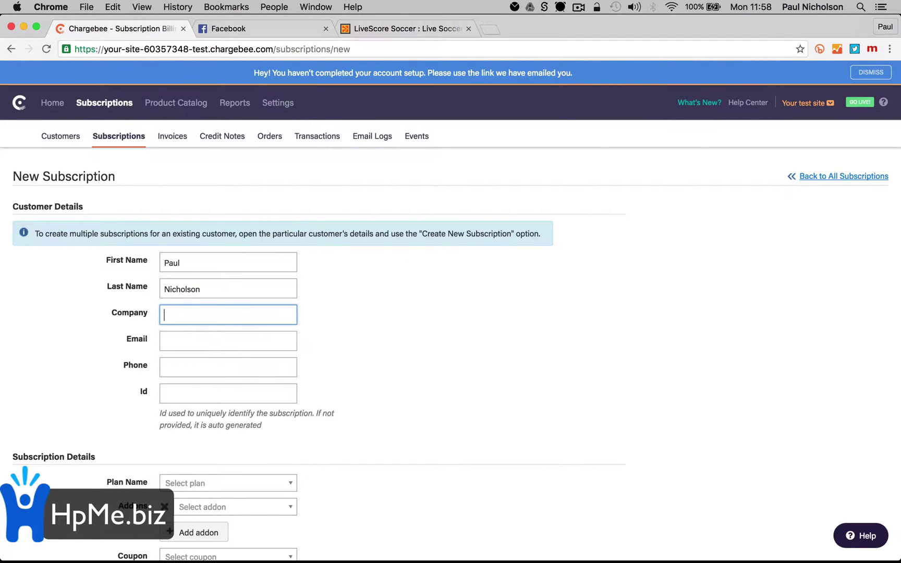
Fill the company as Happy-Me Ltd. from the saved autofill entry
{"action": "type", "text": "J"}
{"action": "key", "text": "BackSpace"}
{"action": "type", "text": "Happ"}
{"action": "key", "text": "Down"}
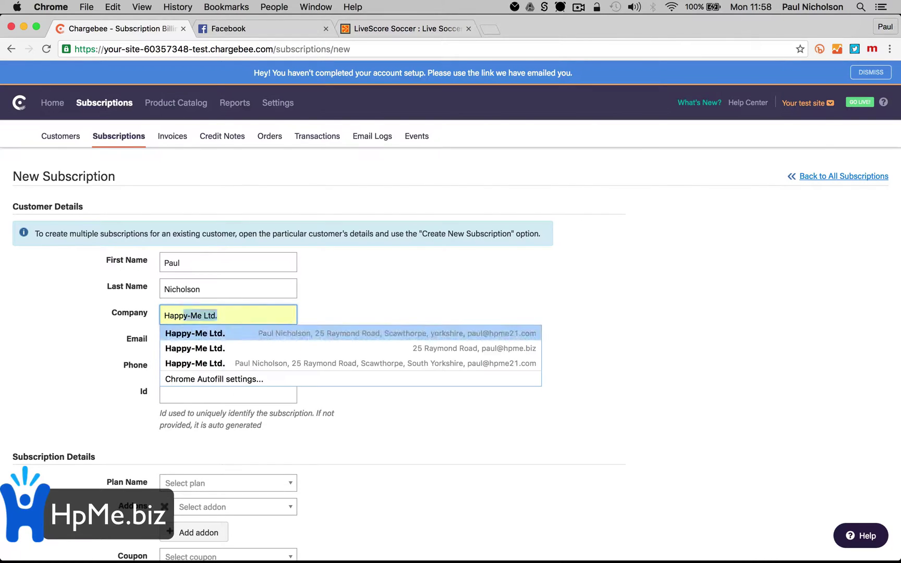
{"action": "key", "text": "Return"}
Replace the autofilled e-mail with the contact's e-mail address
{"action": "triple_click", "coordinate": [255, 343]}
{"action": "key", "text": "BackSpace"}
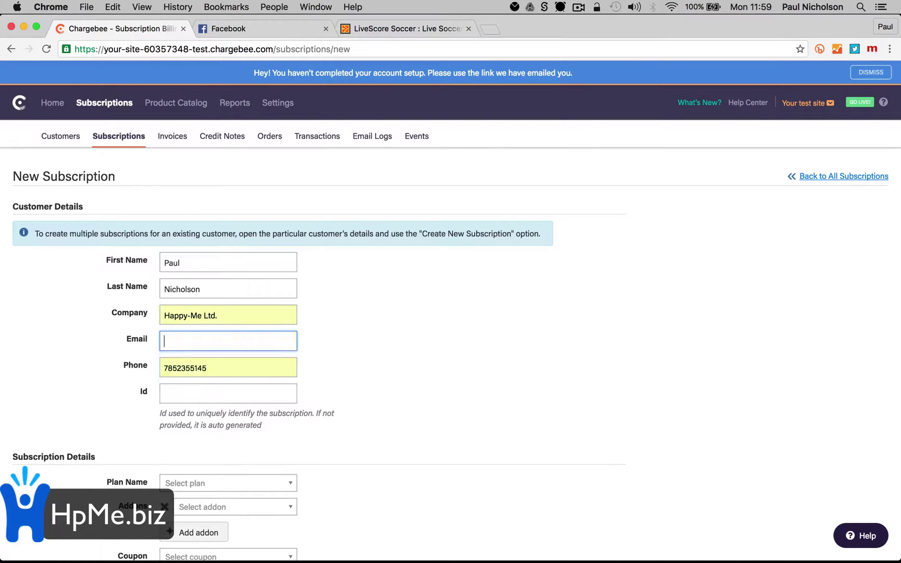
{"action": "left_click", "coordinate": [211, 333]}
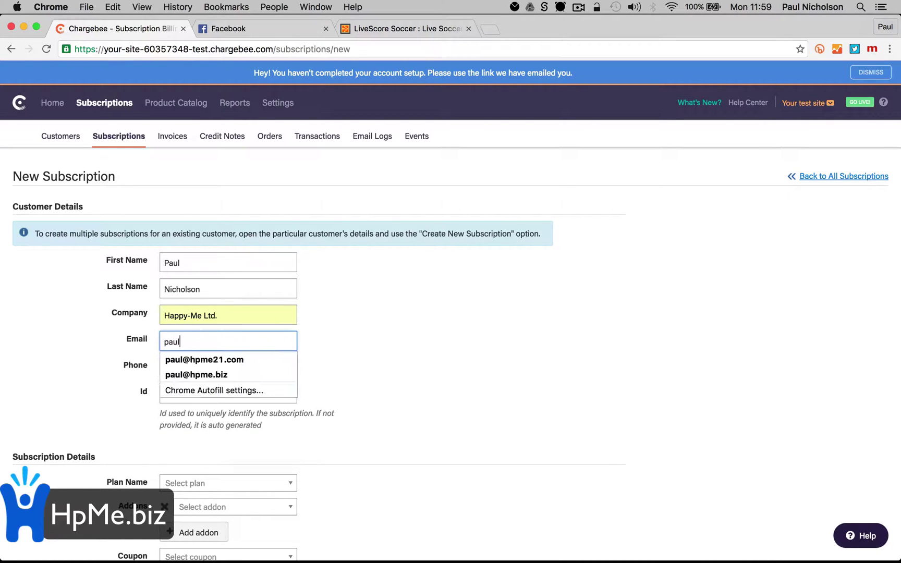
{"action": "key", "text": "Tab"}
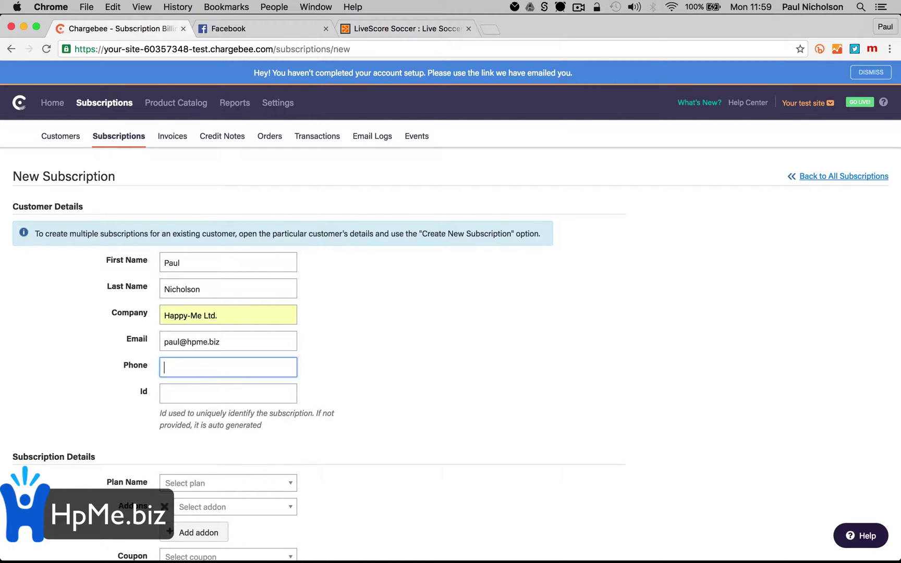
Enter a custom subscription Id for the new subscription
{"action": "scroll", "coordinate": [263, 364], "scroll_direction": "down", "scroll_amount": 5}
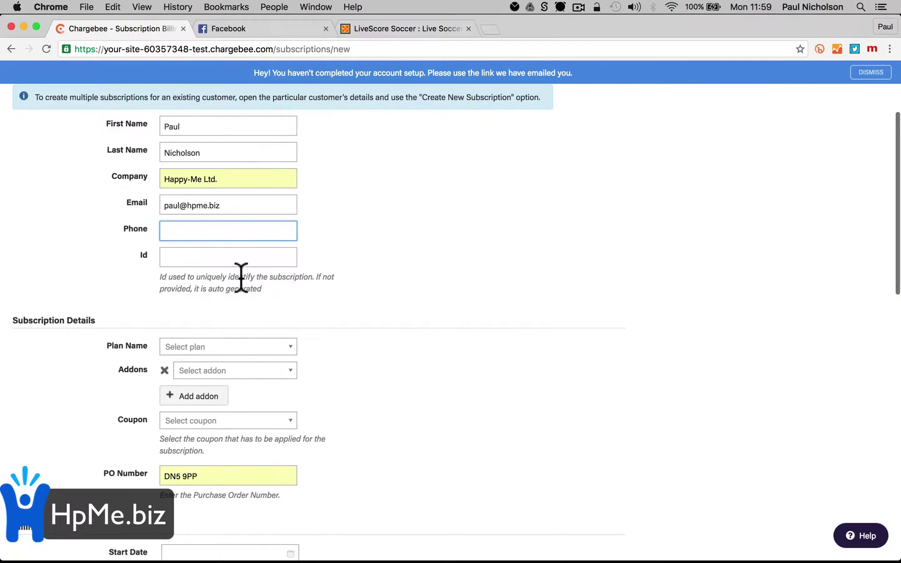
{"action": "left_click", "coordinate": [196, 258]}
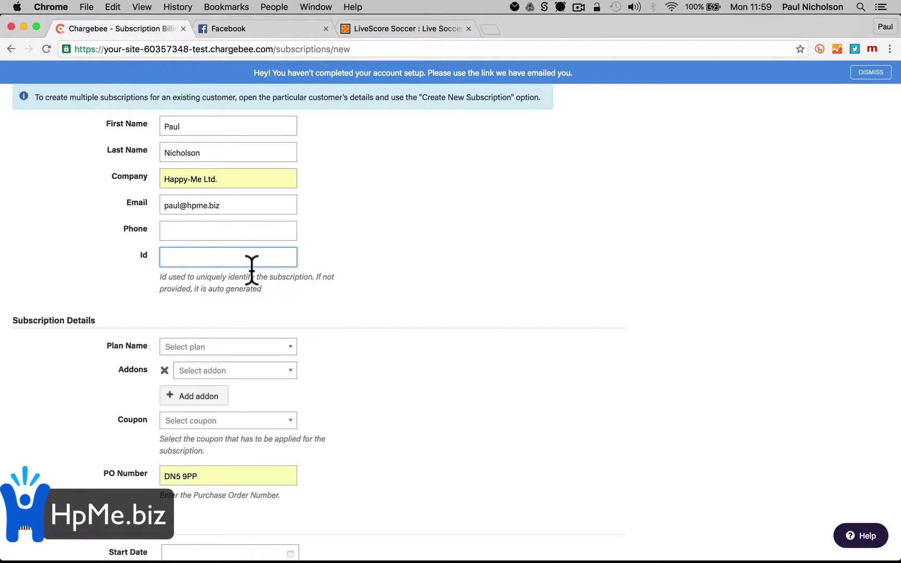
{"action": "type", "text": "BDASEC1"}
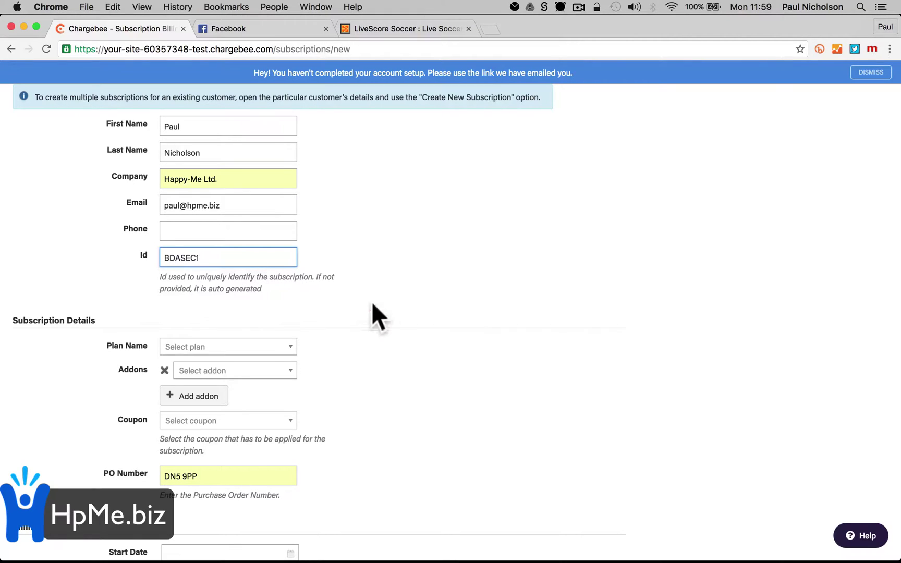
{"action": "left_click", "coordinate": [385, 300]}
{"action": "scroll", "coordinate": [385, 299], "scroll_direction": "down", "scroll_amount": 4}
{"action": "left_click", "coordinate": [290, 248]}
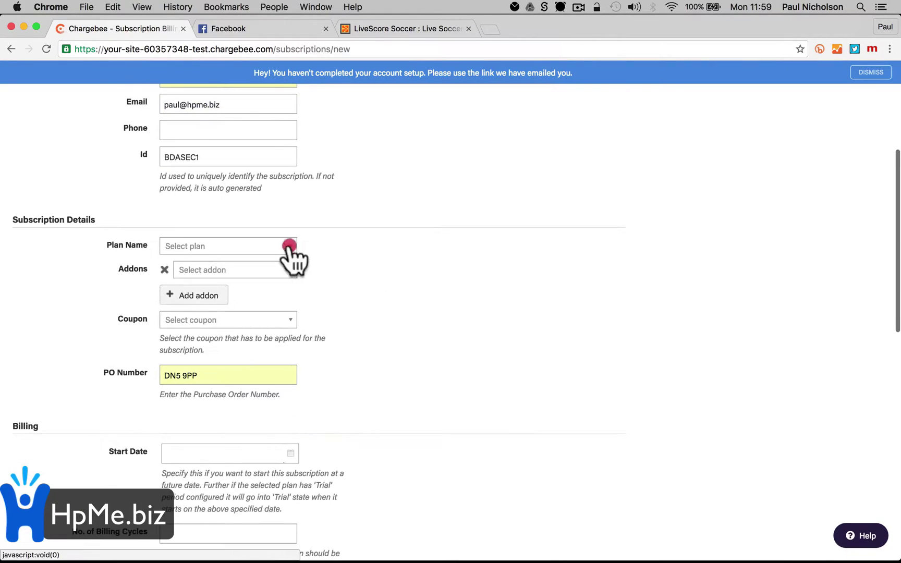
Choose the Annual Monitoring plan, leaving the subscription without any addon
{"action": "left_click", "coordinate": [247, 302]}
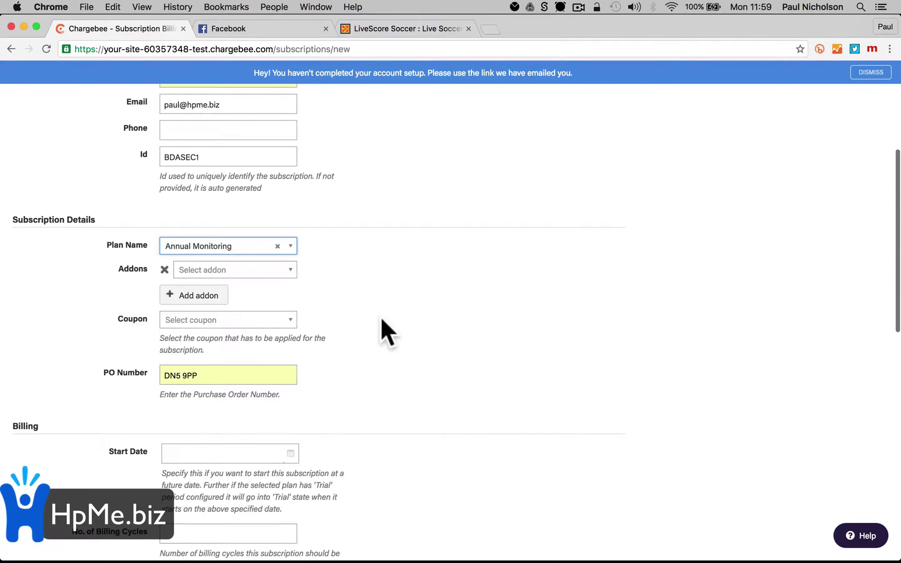
{"action": "left_click", "coordinate": [299, 272]}
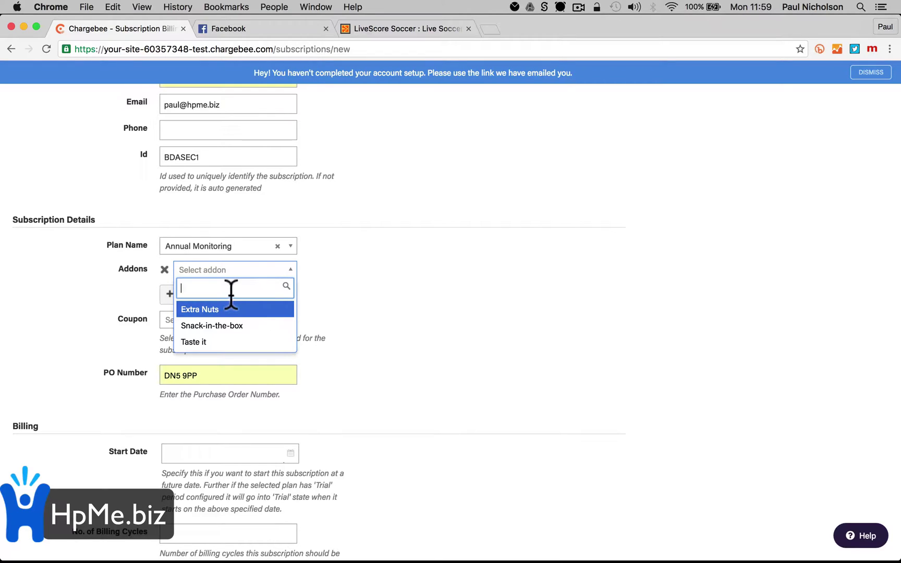
{"action": "type", "text": "Aes"}
{"action": "left_click", "coordinate": [329, 293]}
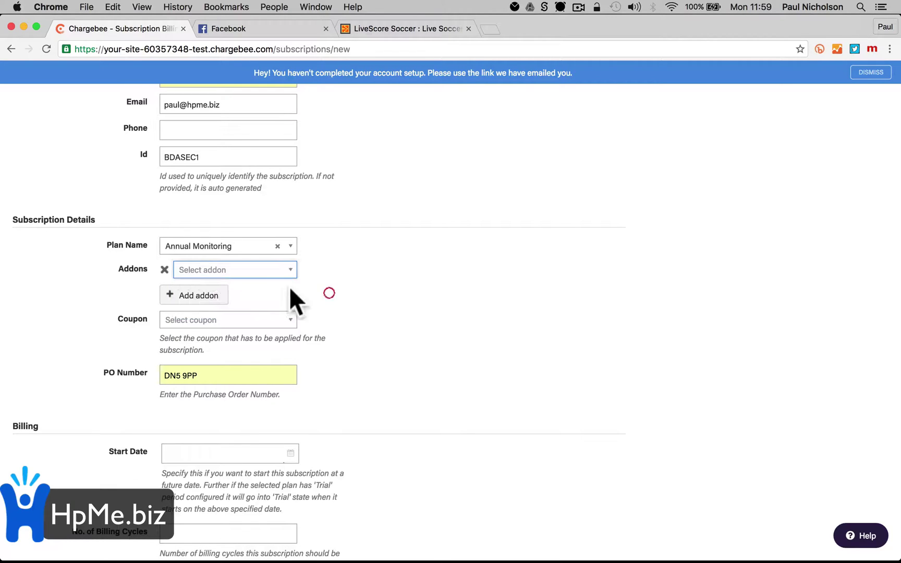
{"action": "left_click", "coordinate": [189, 297]}
{"action": "left_click", "coordinate": [164, 294]}
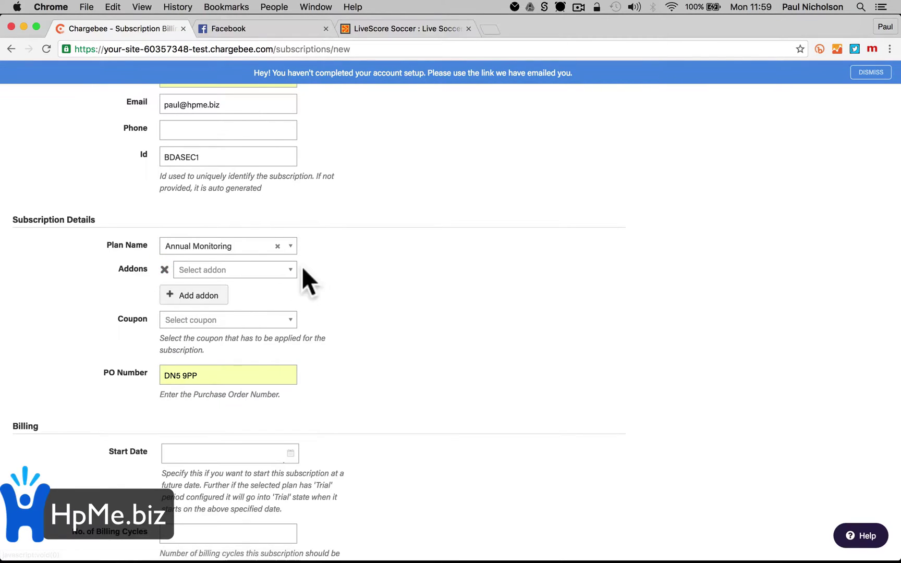
{"action": "scroll", "coordinate": [344, 328], "scroll_direction": "down", "scroll_amount": 1}
{"action": "scroll", "coordinate": [346, 326], "scroll_direction": "down", "scroll_amount": 4}
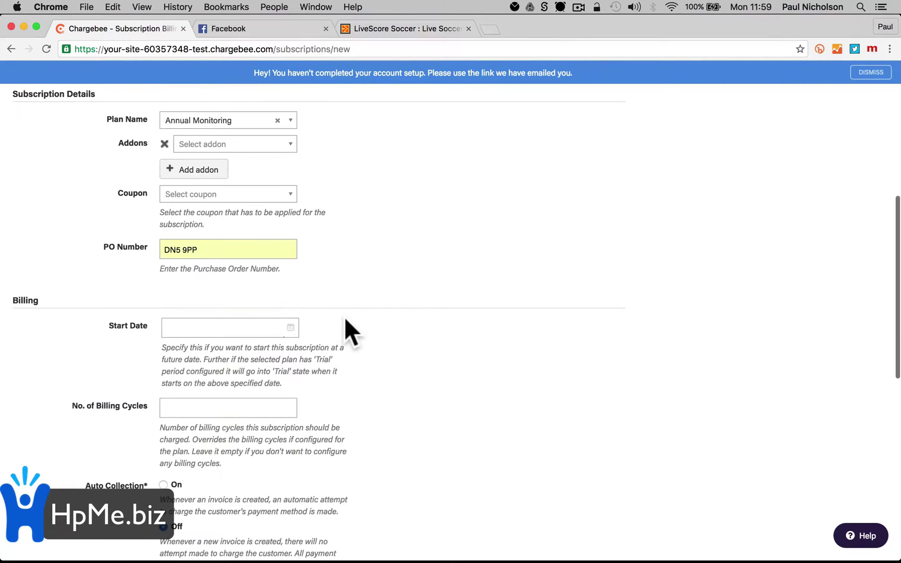
{"action": "scroll", "coordinate": [290, 206], "scroll_direction": "up", "scroll_amount": 3}
{"action": "left_click", "coordinate": [227, 215]}
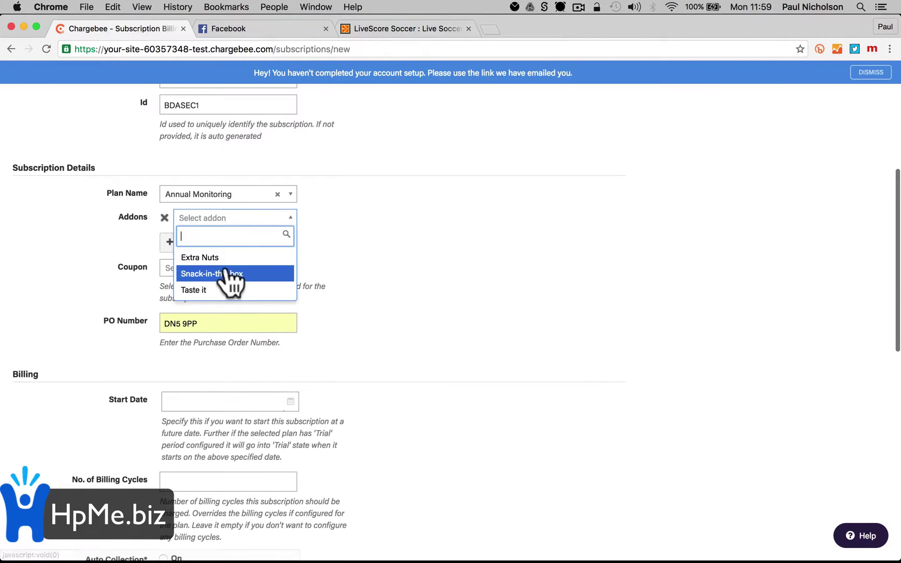
{"action": "left_click", "coordinate": [312, 228]}
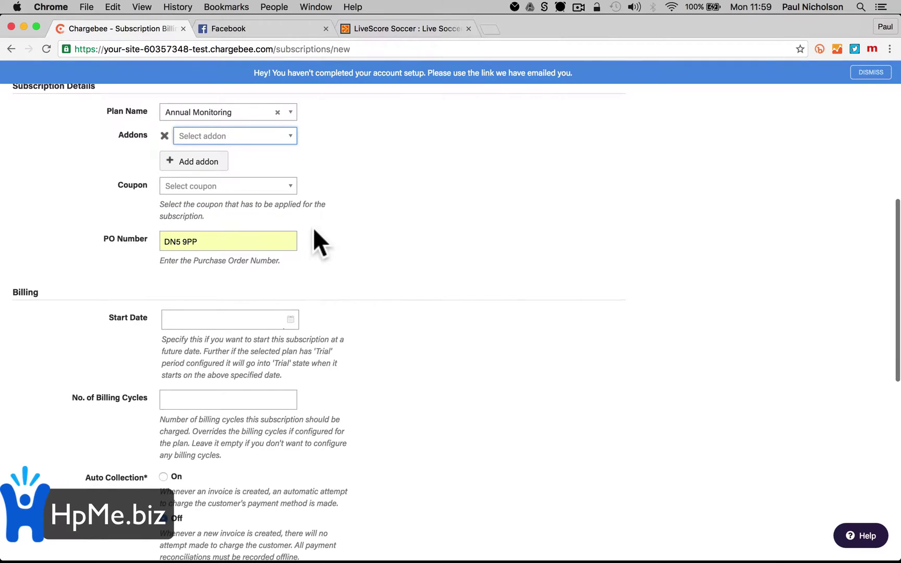
{"action": "scroll", "coordinate": [314, 230], "scroll_direction": "down", "scroll_amount": 3}
Set the subscription start date to 1 June 2016
{"action": "left_click", "coordinate": [270, 248]}
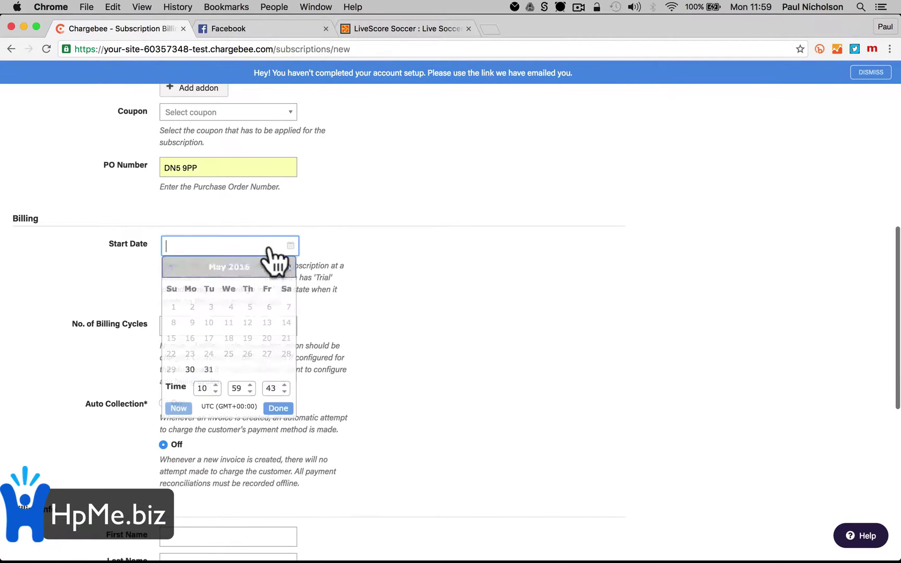
{"action": "left_click", "coordinate": [288, 268]}
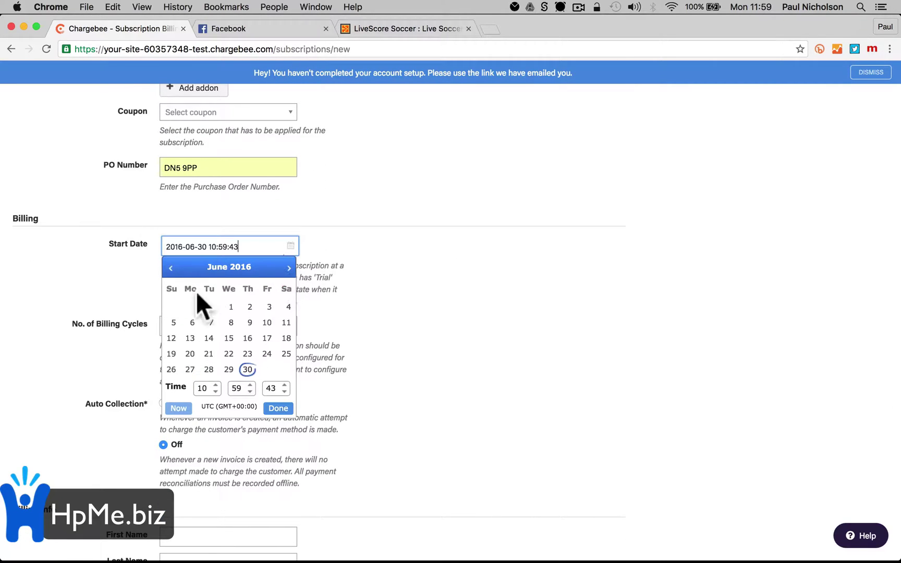
{"action": "left_click", "coordinate": [231, 307]}
{"action": "left_click", "coordinate": [370, 305]}
Turn Auto Collection on and create the subscription, confirming the preview
{"action": "scroll", "coordinate": [370, 305], "scroll_direction": "down", "scroll_amount": 1}
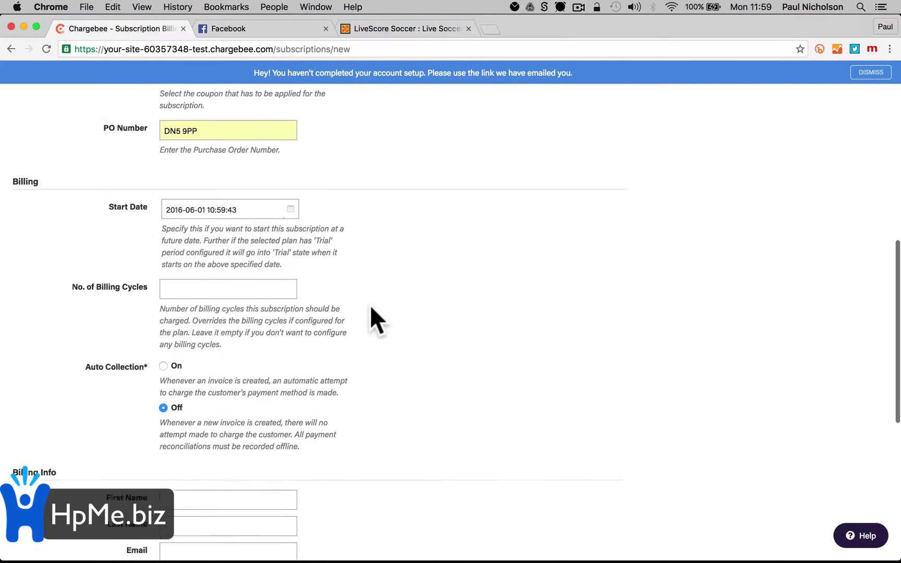
{"action": "scroll", "coordinate": [370, 305], "scroll_direction": "down", "scroll_amount": 2}
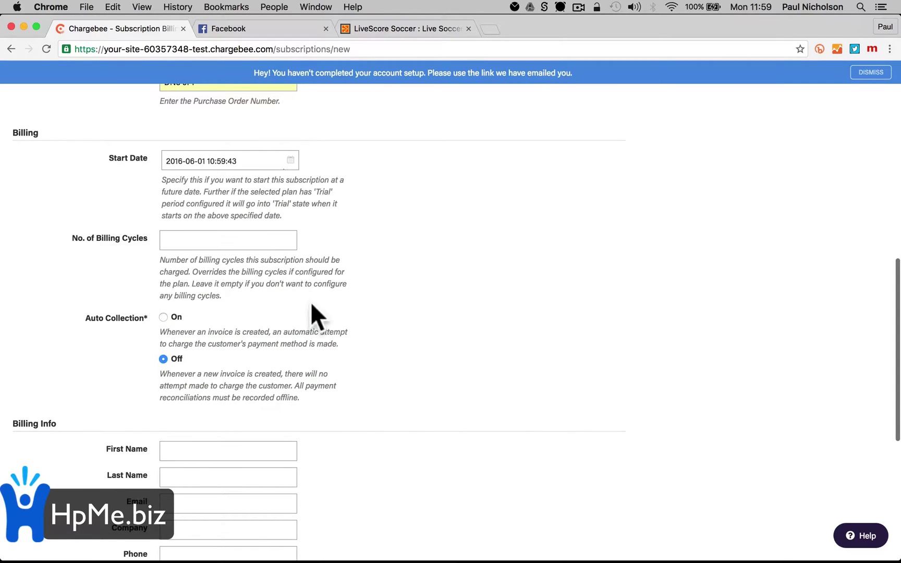
{"action": "scroll", "coordinate": [340, 348], "scroll_direction": "down", "scroll_amount": 2}
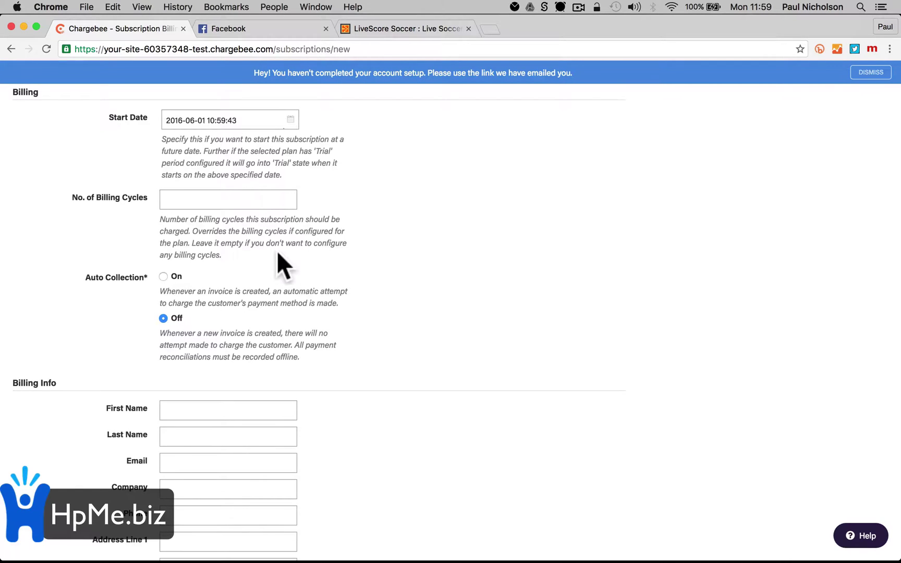
{"action": "scroll", "coordinate": [277, 250], "scroll_direction": "down", "scroll_amount": 1}
{"action": "left_click", "coordinate": [164, 254]}
{"action": "scroll", "coordinate": [245, 292], "scroll_direction": "down", "scroll_amount": 4}
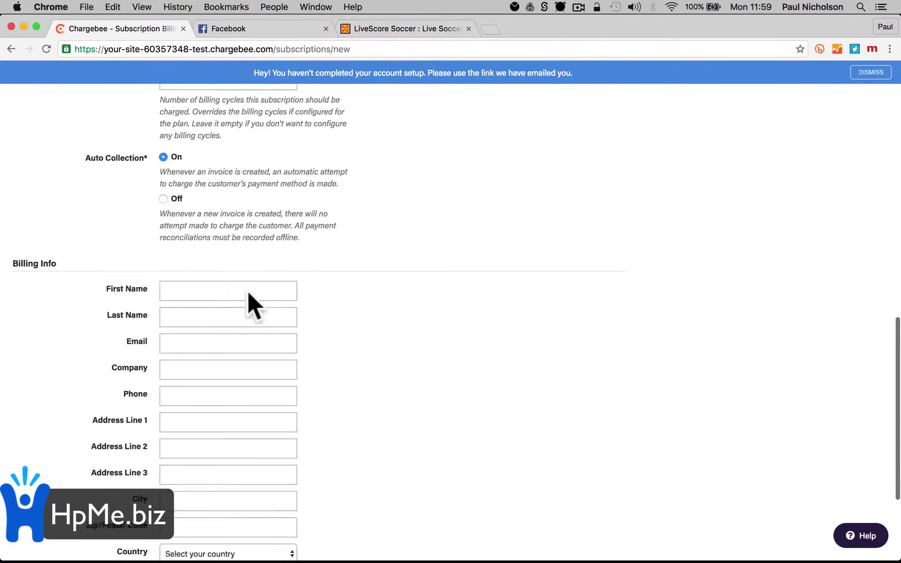
{"action": "scroll", "coordinate": [247, 291], "scroll_direction": "down", "scroll_amount": 5}
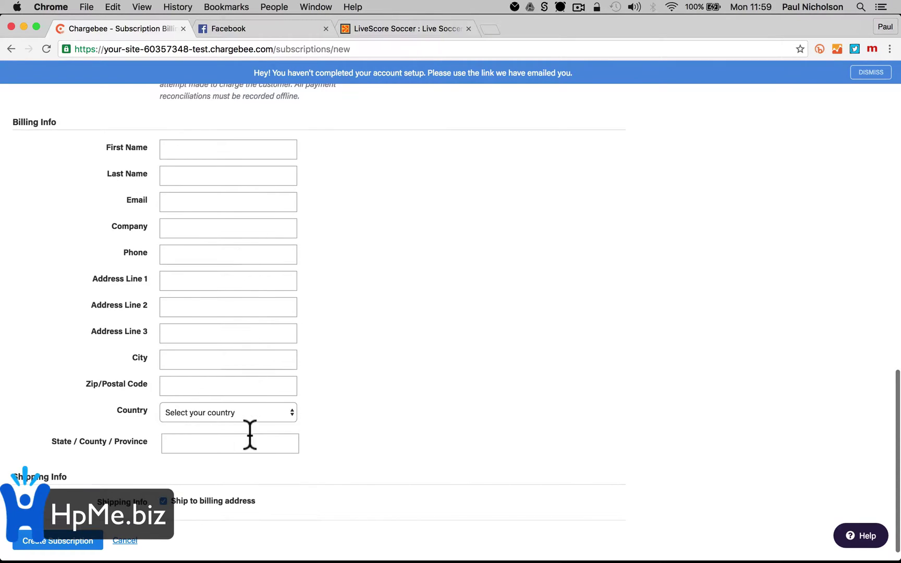
{"action": "scroll", "coordinate": [250, 436], "scroll_direction": "down", "scroll_amount": 1}
{"action": "left_click", "coordinate": [73, 527]}
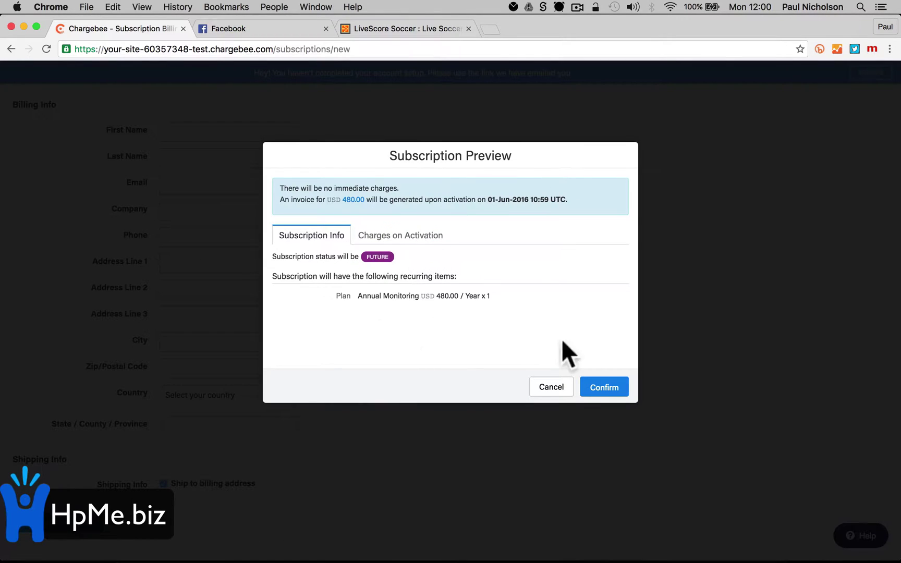
{"action": "left_click", "coordinate": [603, 389]}
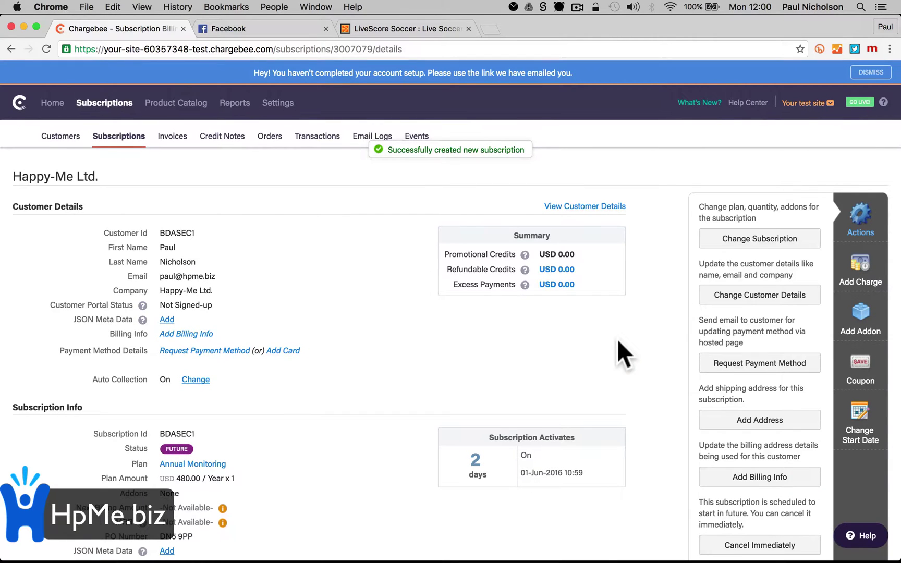
Scroll through the new Happy-Me Ltd. subscription's details page to review it
{"action": "scroll", "coordinate": [618, 342], "scroll_direction": "down", "scroll_amount": 5}
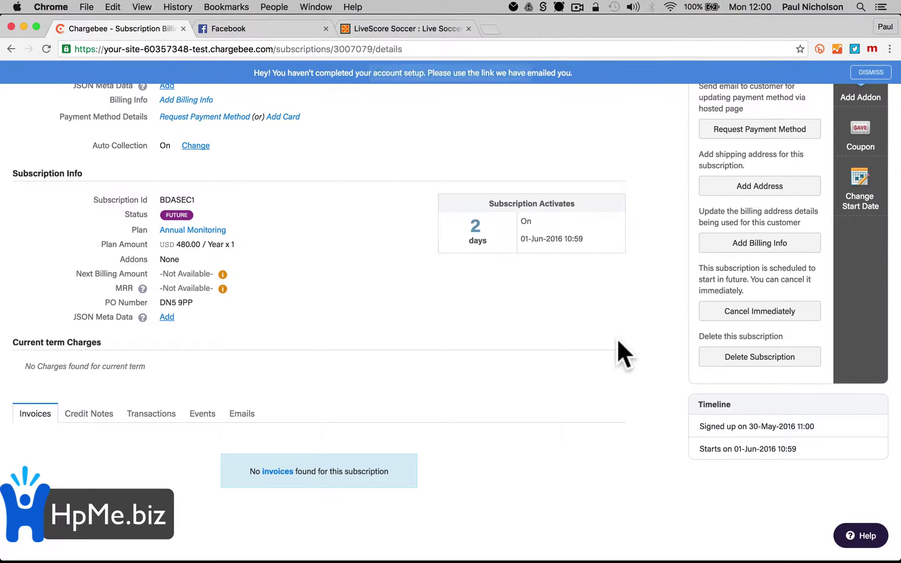
{"action": "scroll", "coordinate": [617, 338], "scroll_direction": "up", "scroll_amount": 1}
{"action": "scroll", "coordinate": [617, 338], "scroll_direction": "up", "scroll_amount": 5}
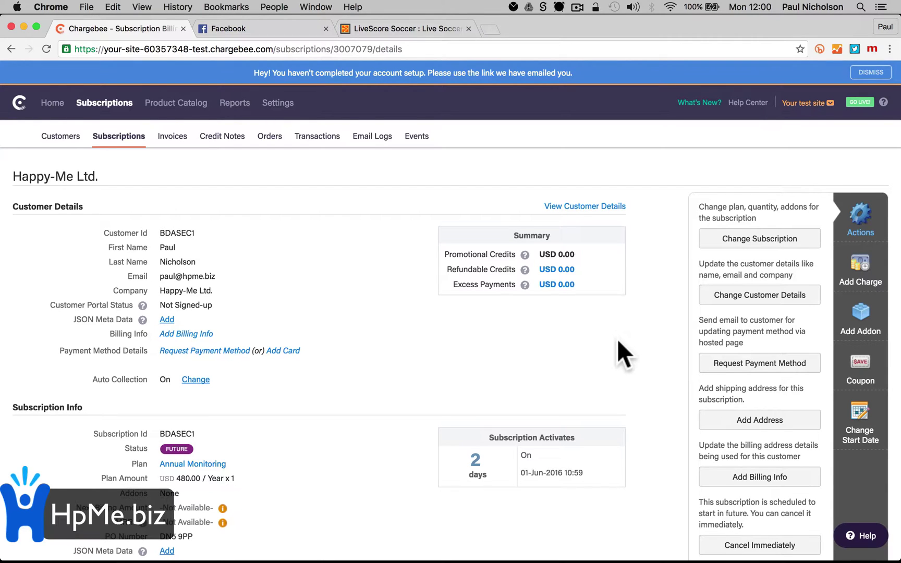
{"action": "scroll", "coordinate": [618, 342], "scroll_direction": "down", "scroll_amount": 2}
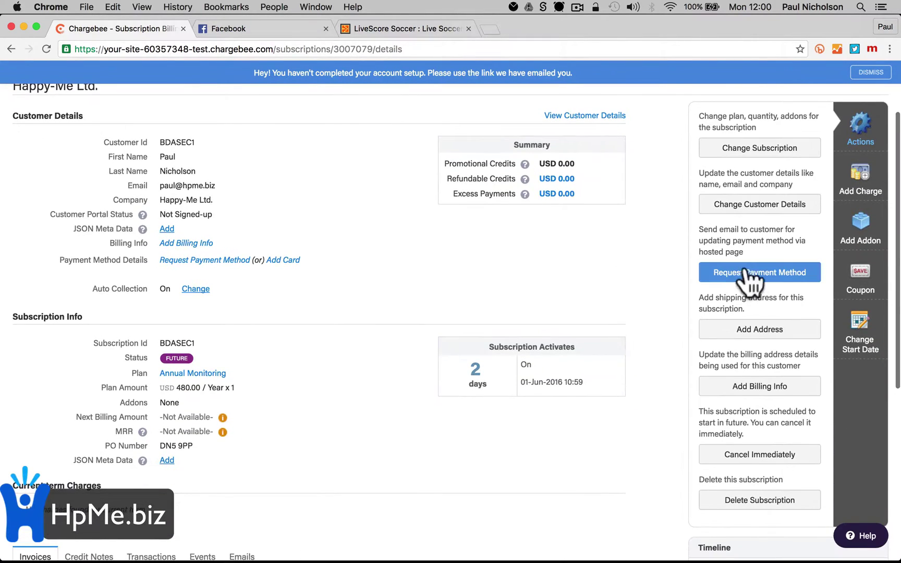
Send Happy-Me Ltd. the Request Payment Method e-mail
{"action": "left_click", "coordinate": [753, 273]}
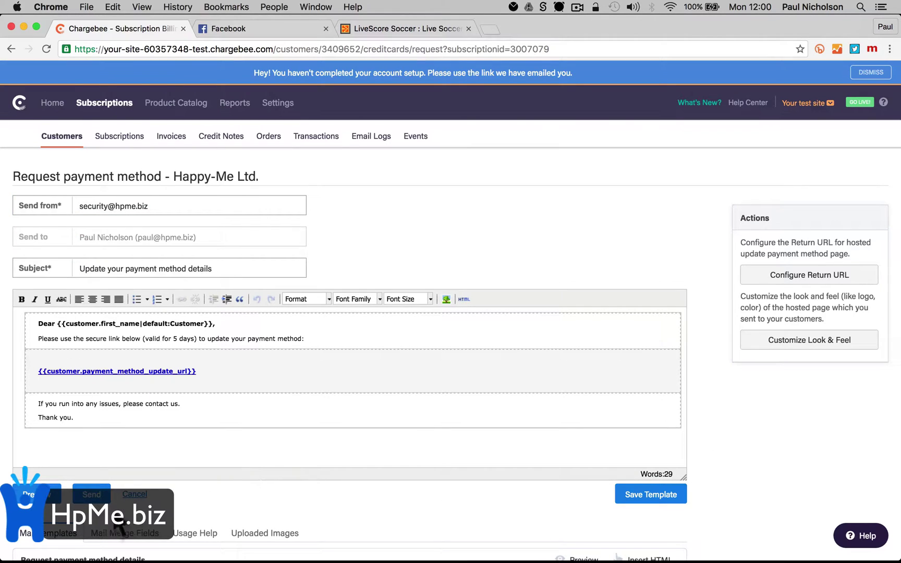
{"action": "left_click", "coordinate": [131, 493]}
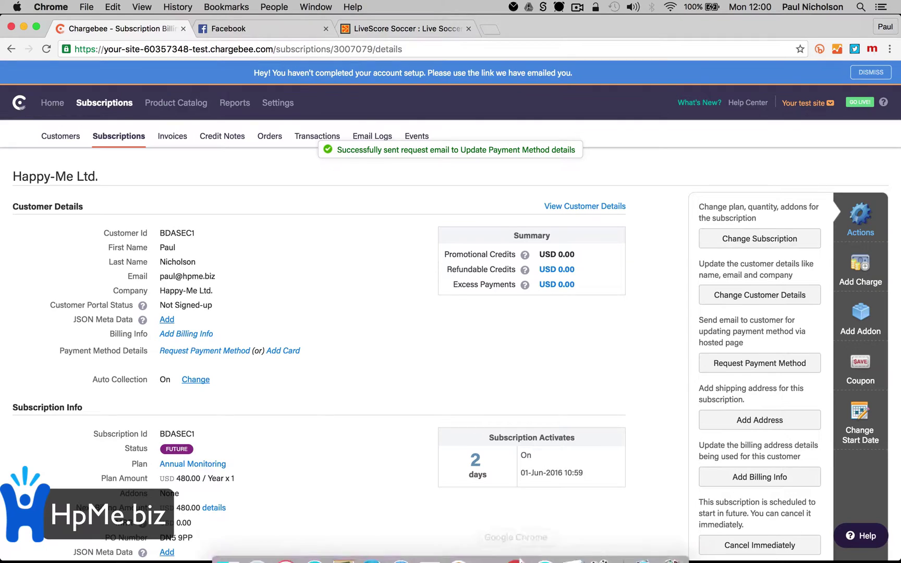
Switch to Airmail 2 and refresh the inbox
{"action": "mouse_move", "coordinate": [587, 548]}
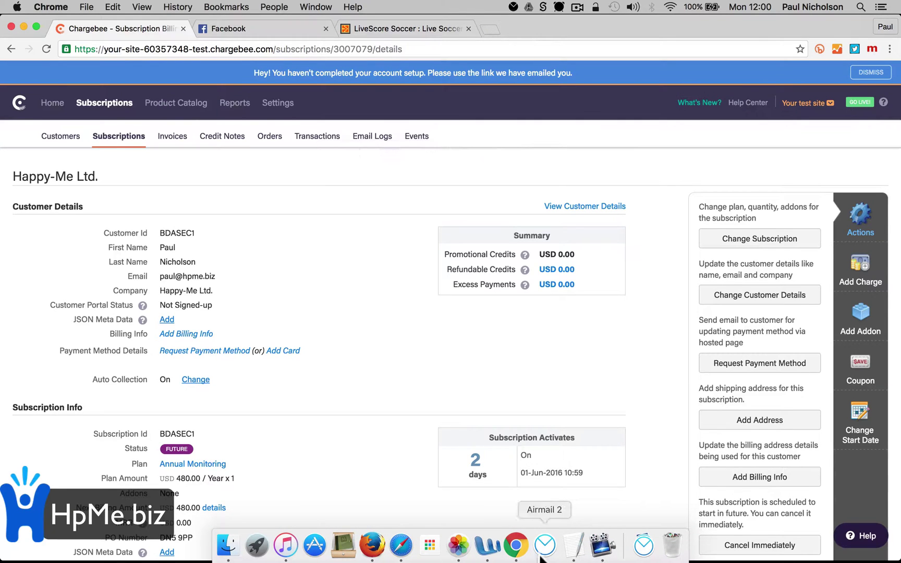
{"action": "left_click", "coordinate": [545, 554]}
{"action": "scroll", "coordinate": [256, 224], "scroll_direction": "up", "scroll_amount": 5}
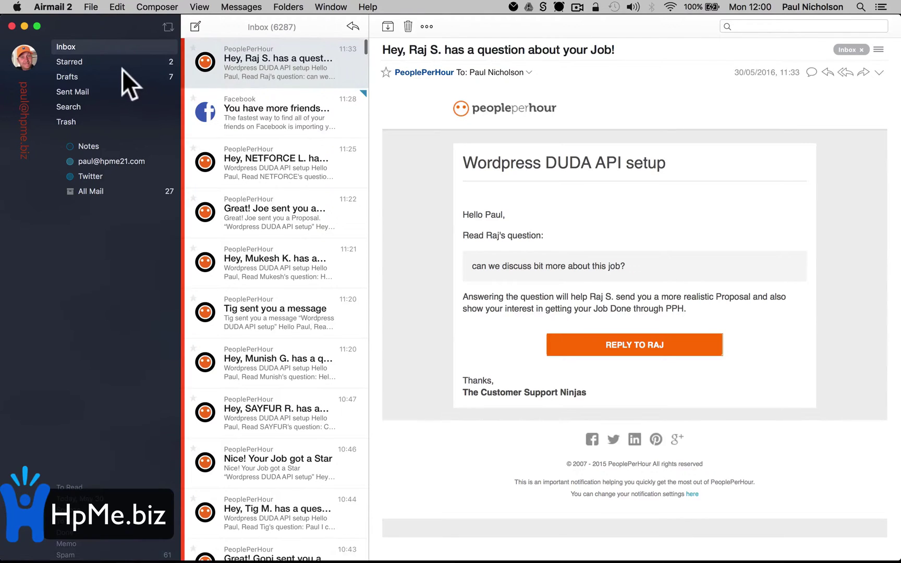
{"action": "left_click", "coordinate": [118, 61]}
{"action": "left_click", "coordinate": [119, 46]}
Open the 'Update your payment method details' e-mail and follow its Chargebee link
{"action": "scroll", "coordinate": [318, 167], "scroll_direction": "up", "scroll_amount": 5}
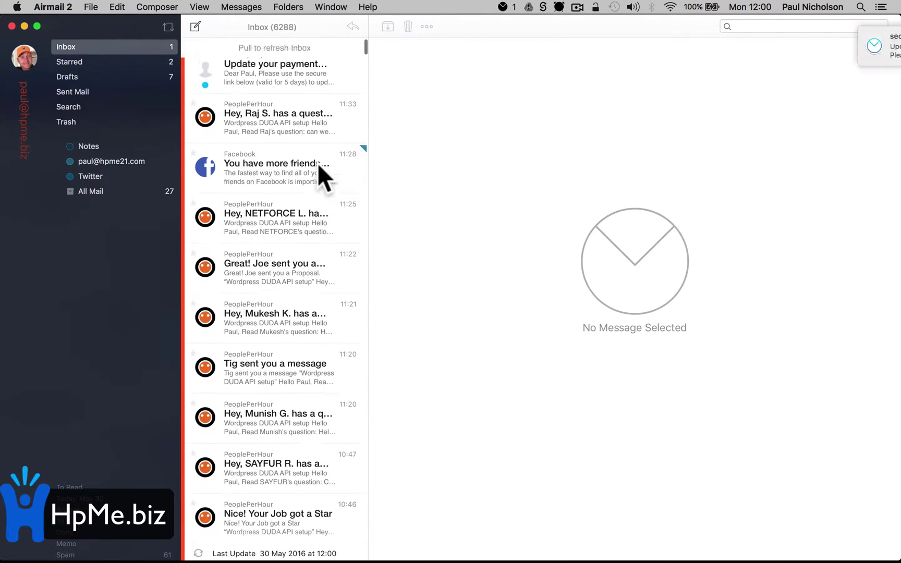
{"action": "left_click", "coordinate": [301, 69]}
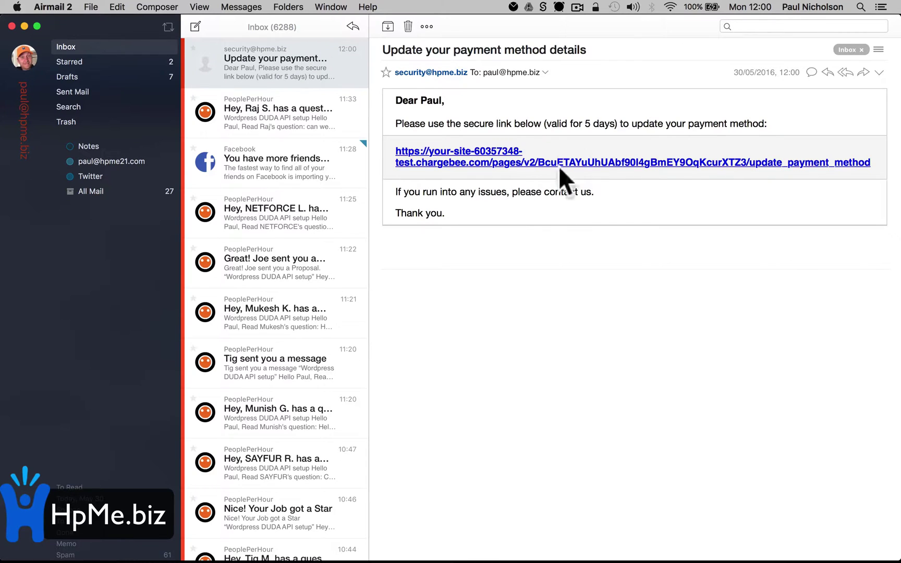
{"action": "left_click", "coordinate": [516, 165]}
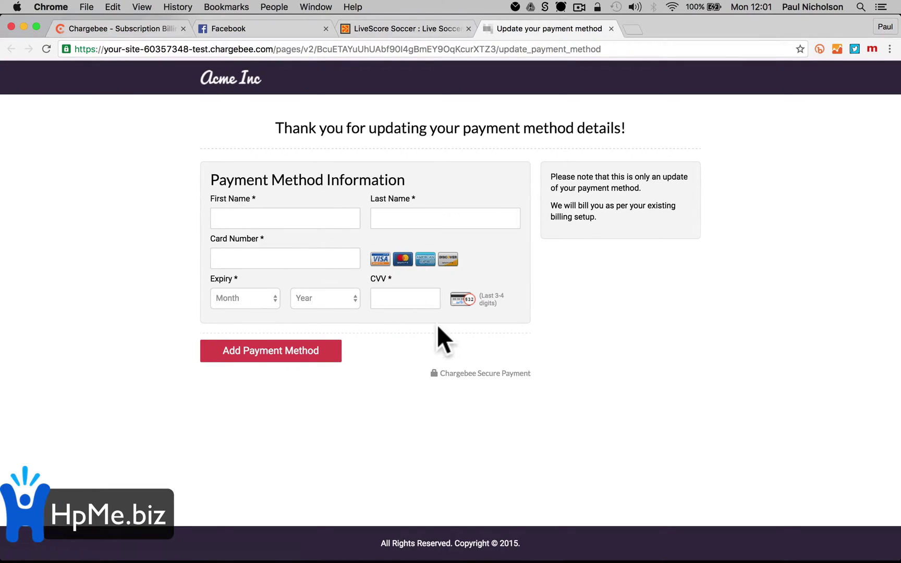
Add the Valid Card test Visa ending 1111, expiring 12/2017, with the cardholder's name, then return to the subscription
{"action": "left_click", "coordinate": [308, 223]}
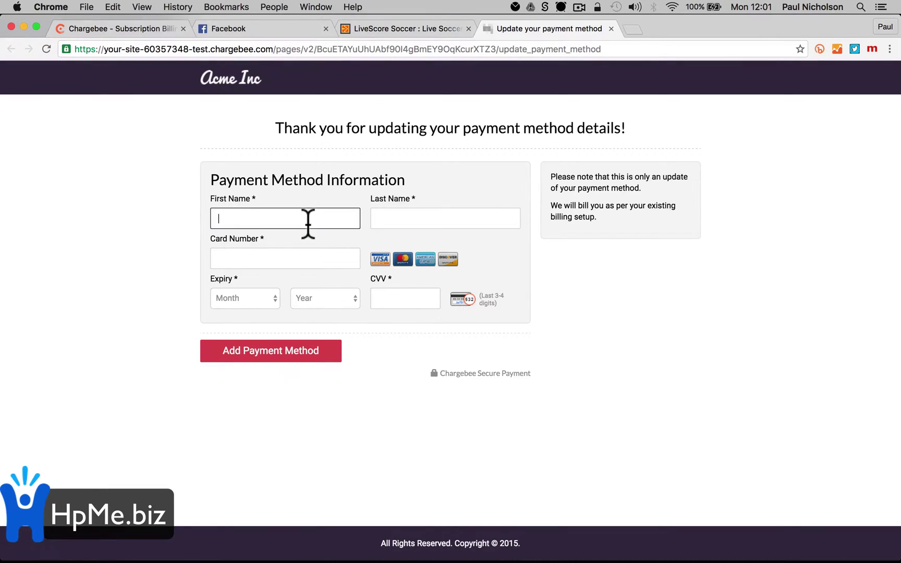
{"action": "type", "text": "P"}
{"action": "left_click", "coordinate": [272, 235]}
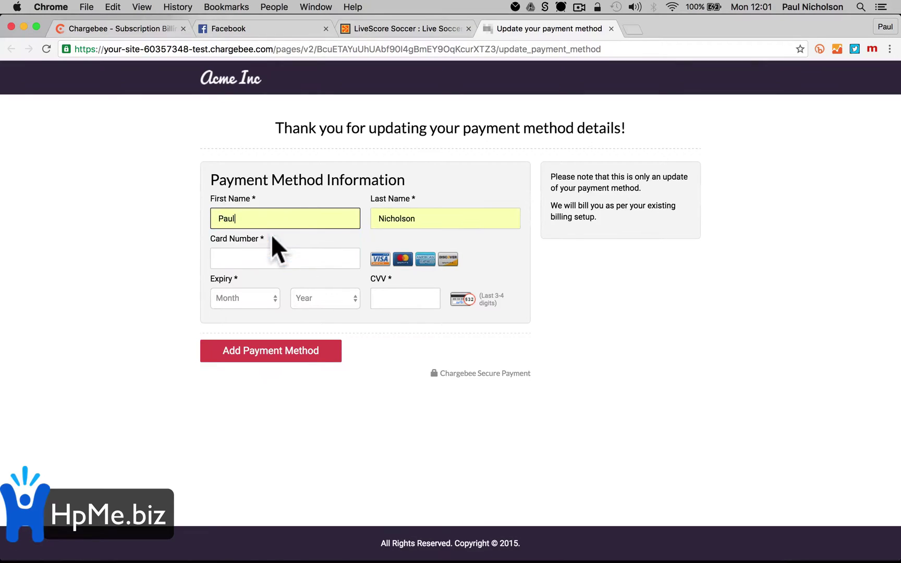
{"action": "left_click", "coordinate": [253, 255]}
{"action": "left_click", "coordinate": [250, 308]}
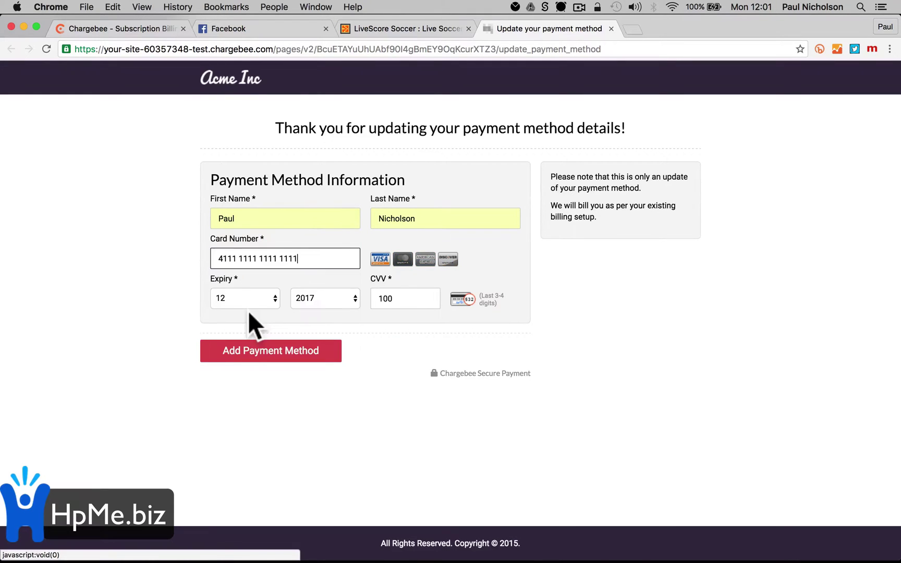
{"action": "left_click", "coordinate": [254, 357]}
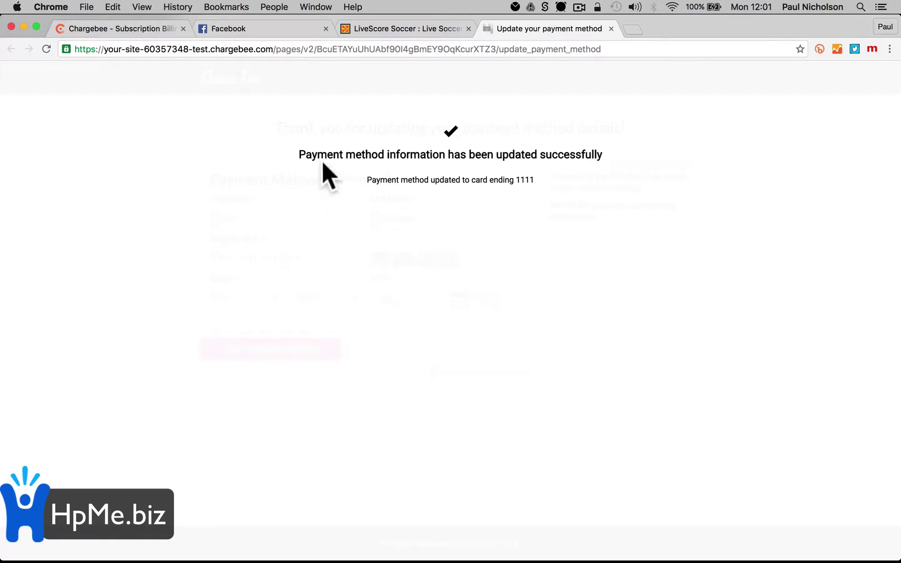
{"action": "left_click", "coordinate": [135, 27]}
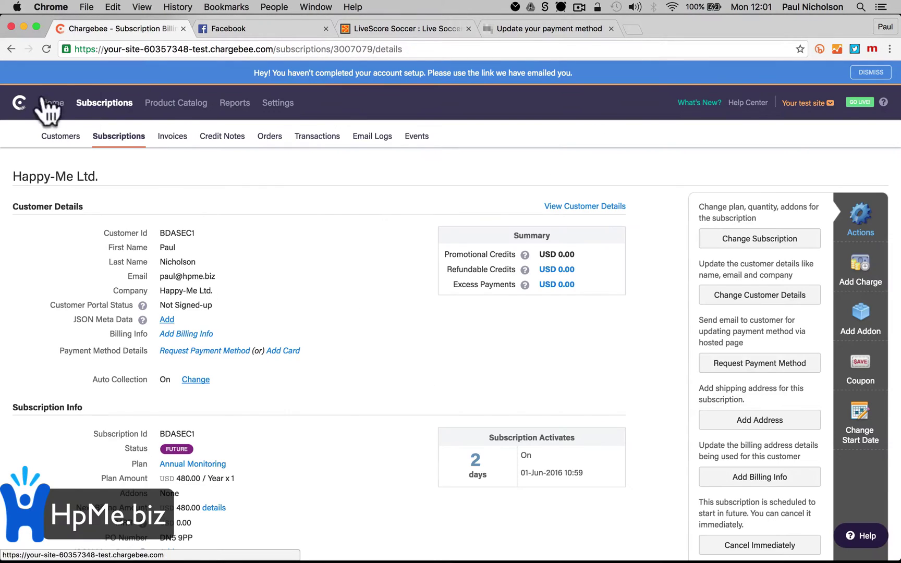
Reload the subscription and expand the Visa ending 1111 details (Dec-2017, Chargebee Test Gateway)
{"action": "left_click", "coordinate": [45, 48]}
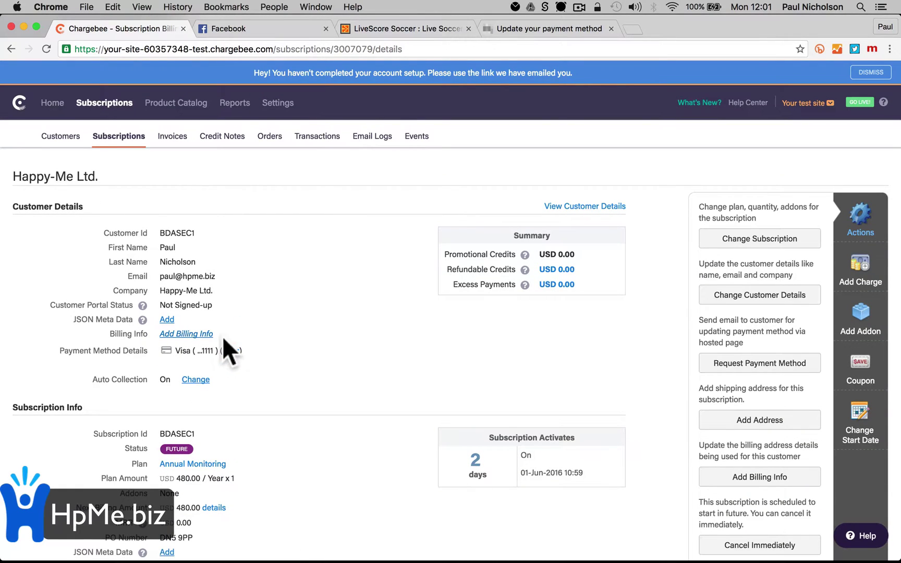
{"action": "left_click", "coordinate": [229, 351]}
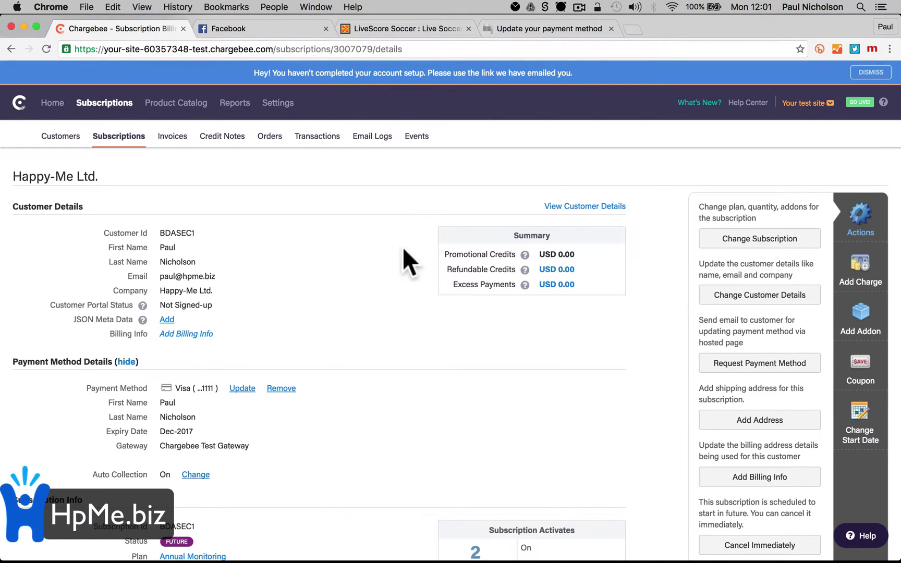
{"action": "left_click", "coordinate": [544, 553]}
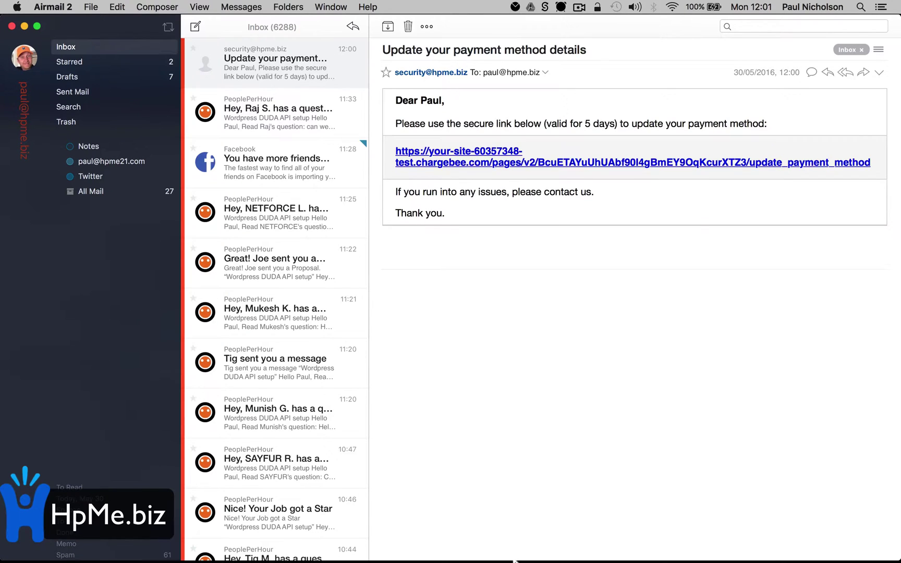
{"action": "left_click", "coordinate": [517, 545]}
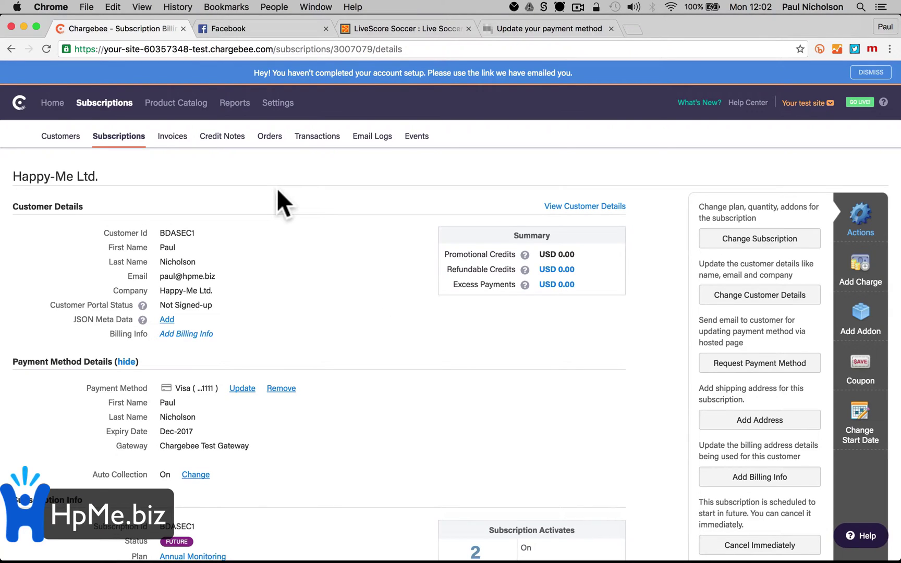
Go to Settings > Hosted Pages Themes and configure the published elegant theme
{"action": "left_click", "coordinate": [279, 104]}
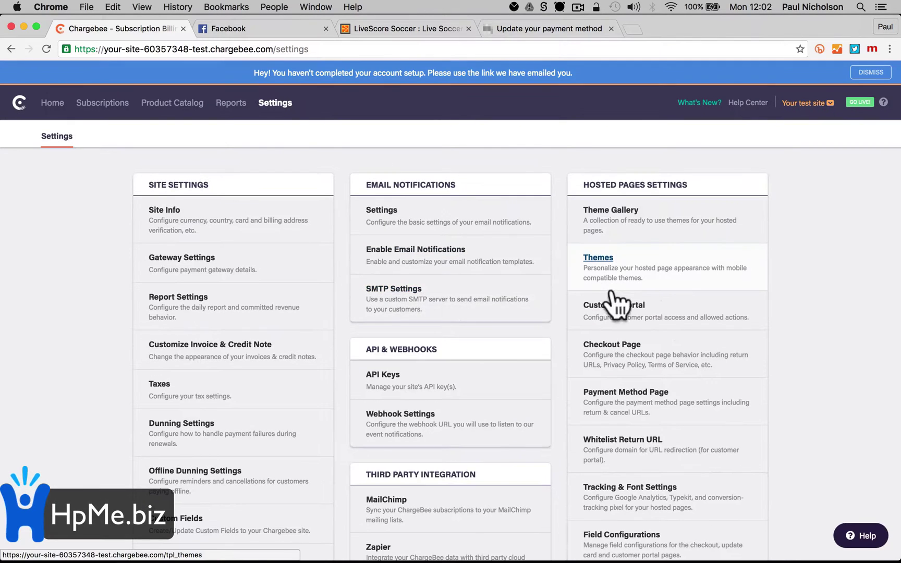
{"action": "left_click", "coordinate": [654, 261]}
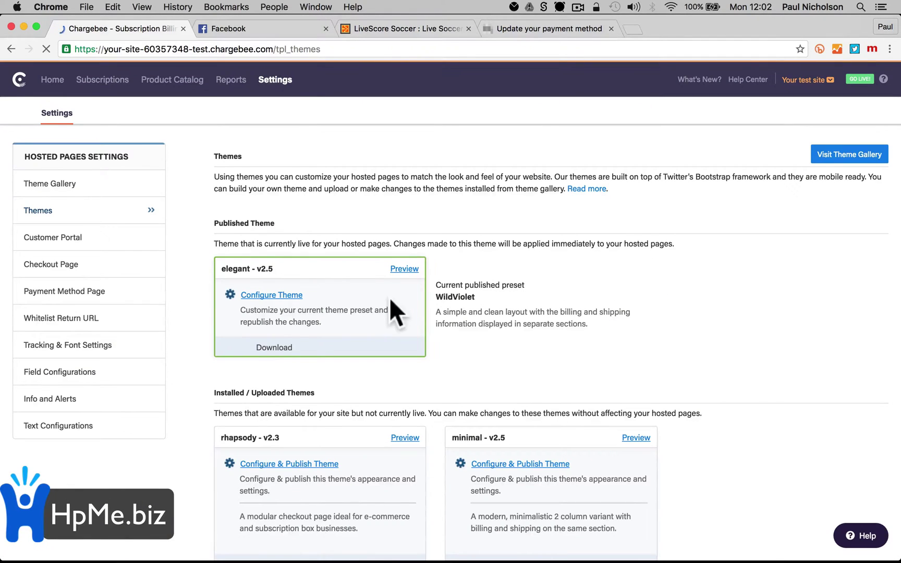
{"action": "left_click", "coordinate": [282, 300]}
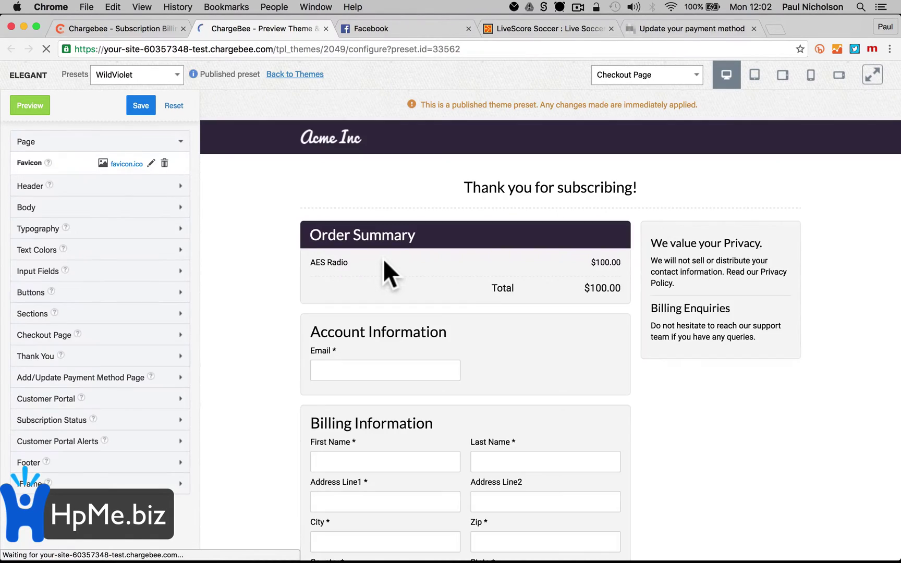
Upload Happy-Me Golf Header Logo.png from Happy Logo as the brand logo and save preset WildViolet-Custom
{"action": "left_click", "coordinate": [137, 189]}
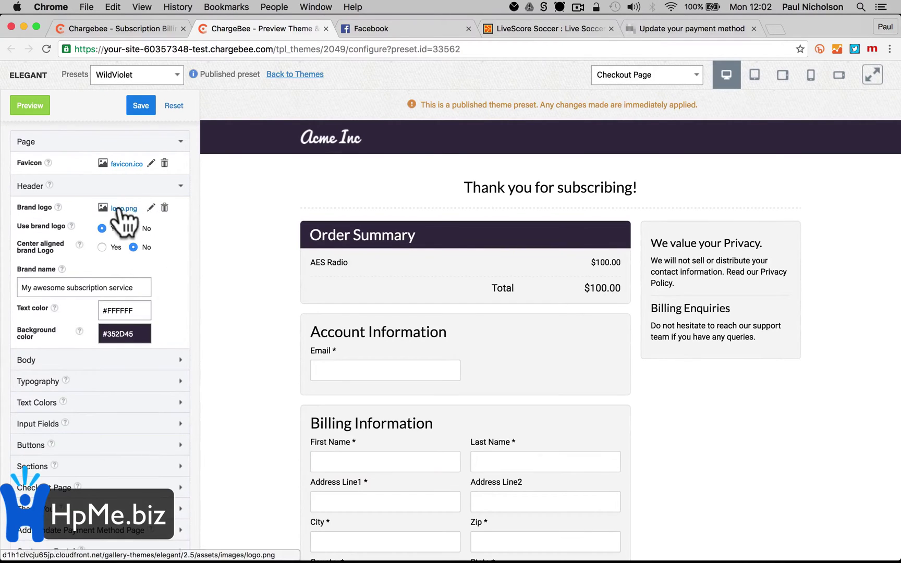
{"action": "left_click", "coordinate": [150, 208]}
{"action": "left_click", "coordinate": [359, 185]}
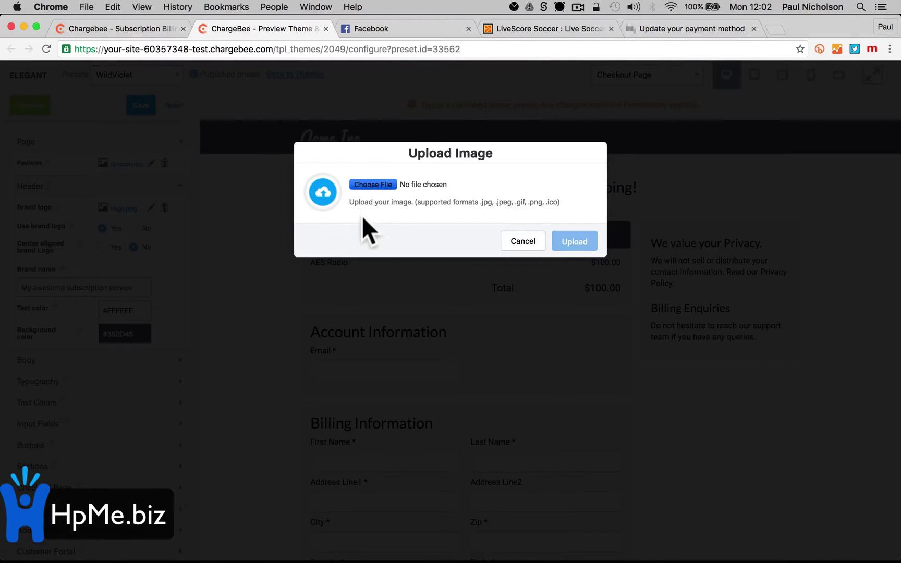
{"action": "scroll", "coordinate": [292, 224], "scroll_direction": "down", "scroll_amount": 5}
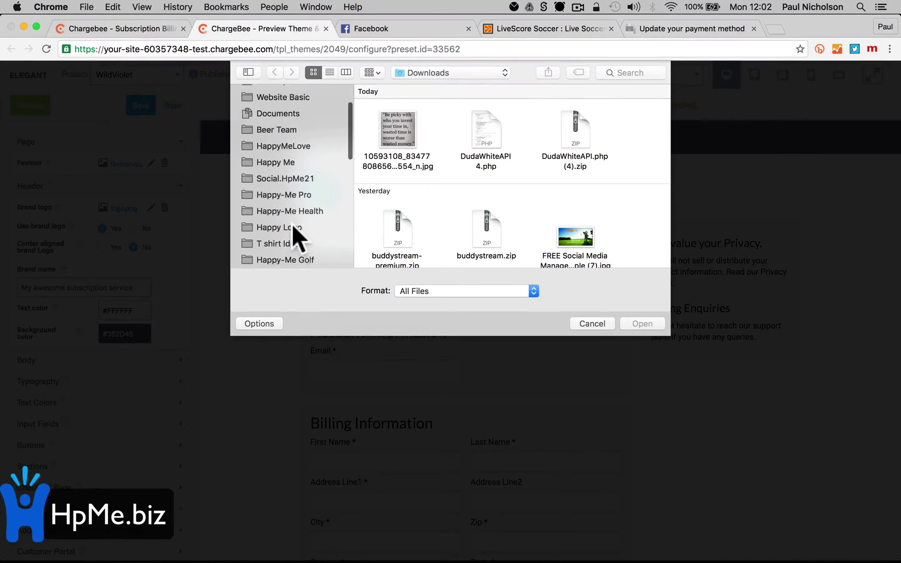
{"action": "left_click", "coordinate": [283, 182]}
{"action": "scroll", "coordinate": [426, 241], "scroll_direction": "down", "scroll_amount": 3}
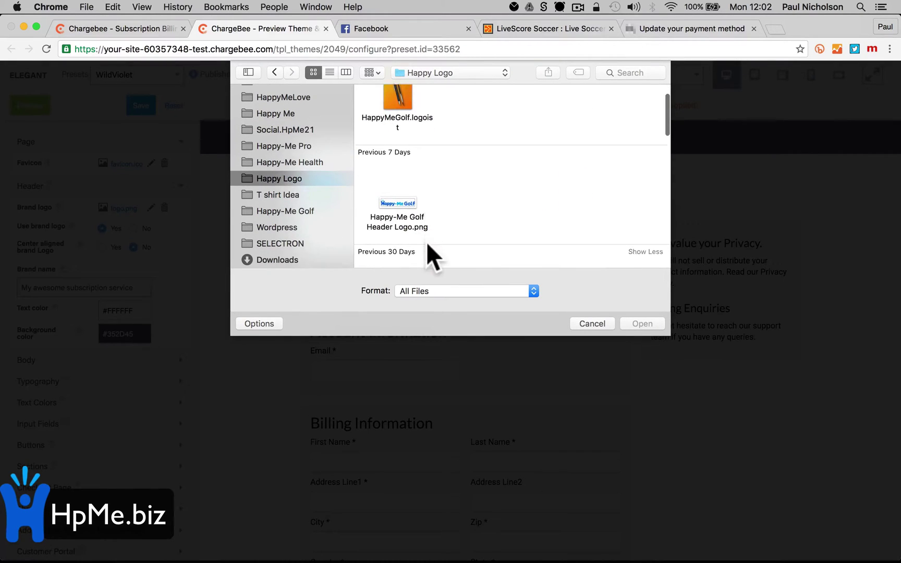
{"action": "double_click", "coordinate": [399, 197]}
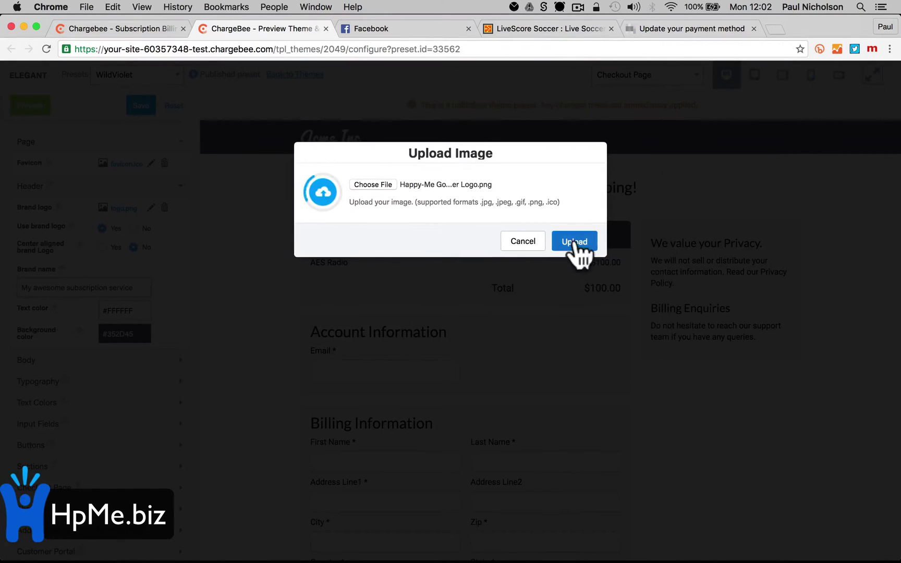
{"action": "left_click", "coordinate": [579, 244]}
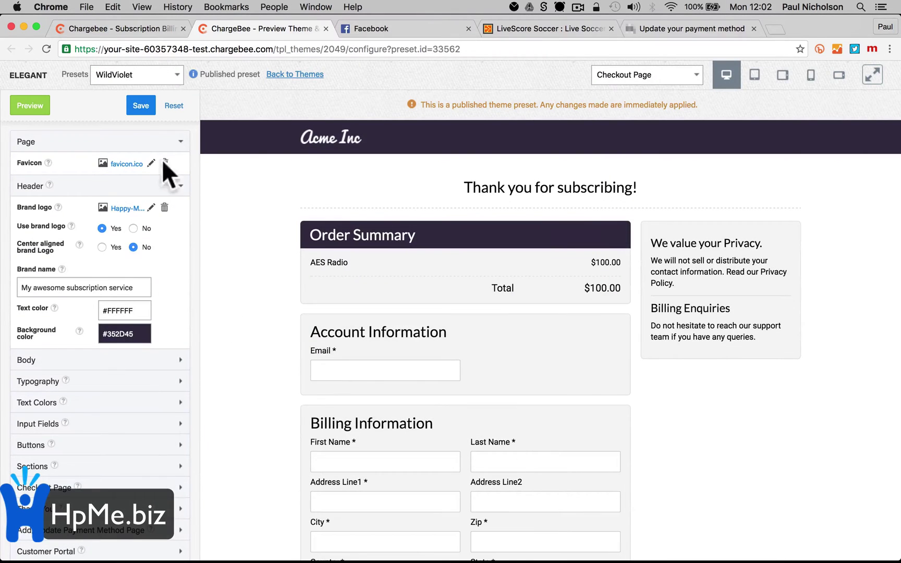
{"action": "left_click", "coordinate": [140, 105]}
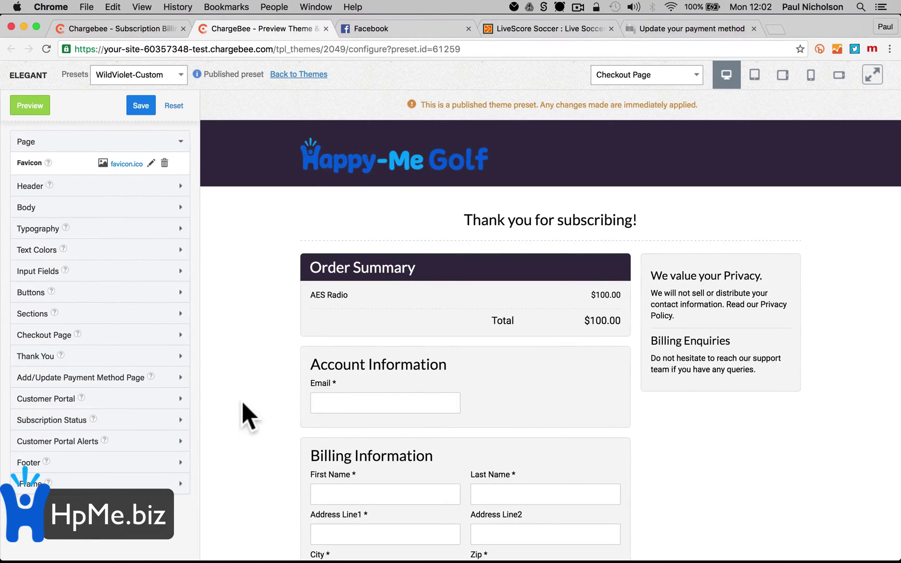
Reopen the update-payment link from the Airmail 2 e-mail to view the rebranded hosted page
{"action": "mouse_move", "coordinate": [562, 559]}
{"action": "left_click", "coordinate": [544, 545]}
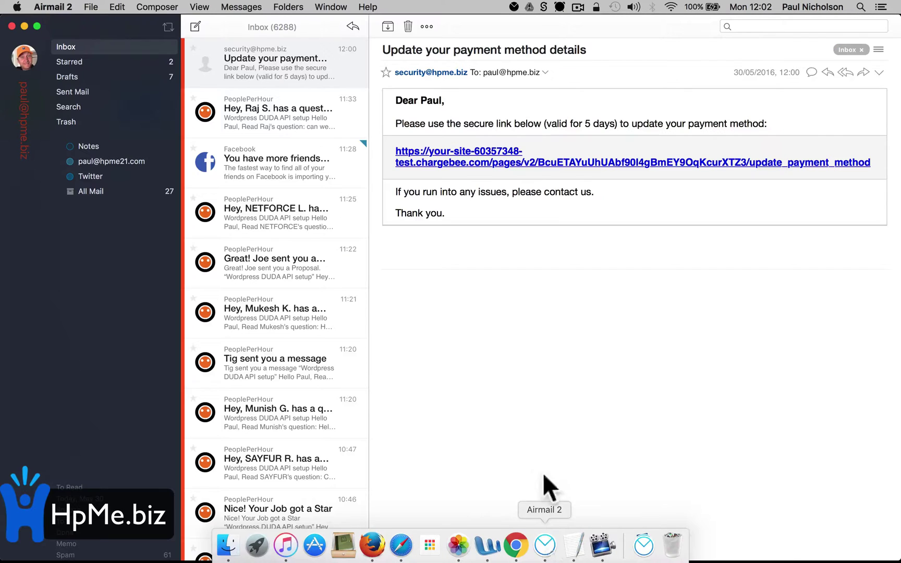
{"action": "left_click", "coordinate": [571, 178]}
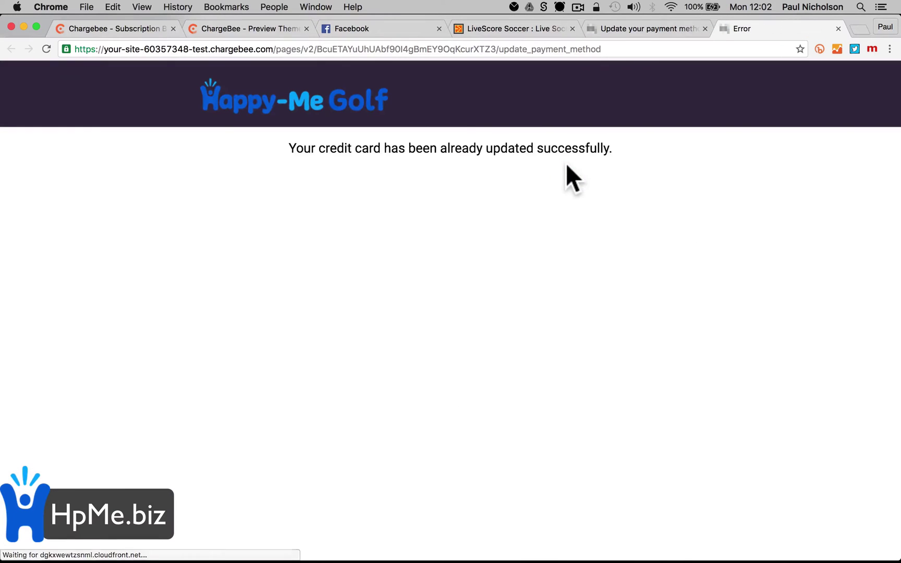